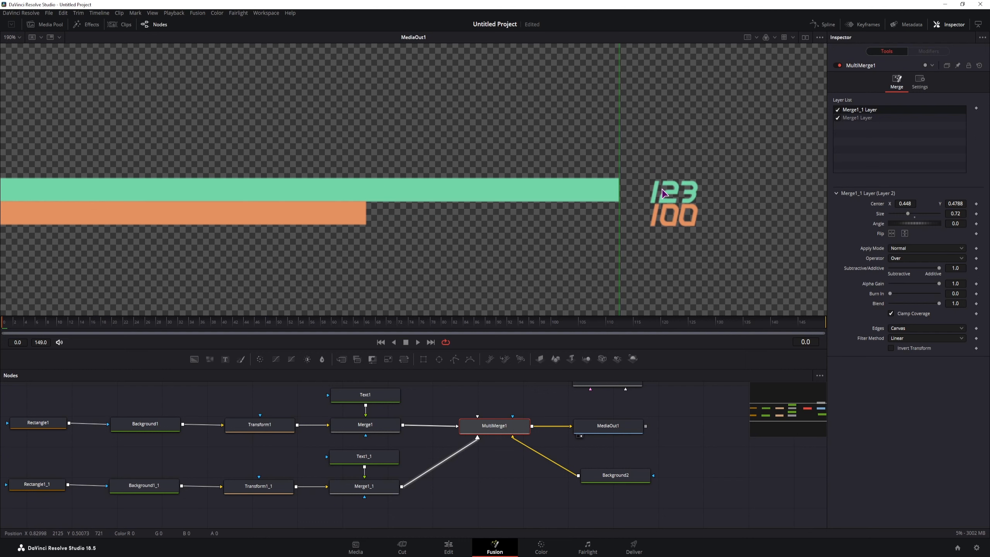
- Try the Text1 label's horizontal center at 1.0, and return it to 1.04
{"action": "left_click", "coordinate": [642, 193]}
{"action": "left_click", "coordinate": [370, 394]}
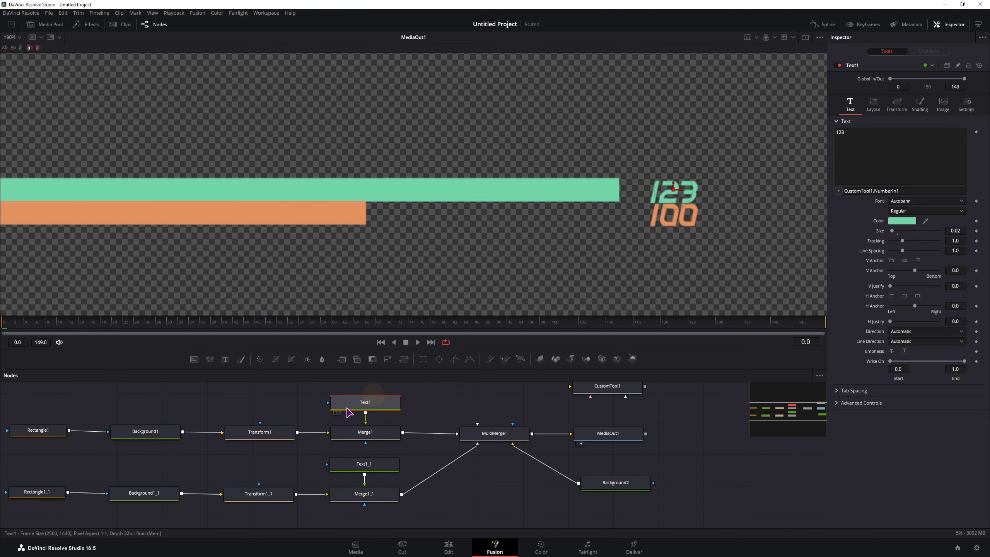
{"action": "left_click", "coordinate": [875, 105]}
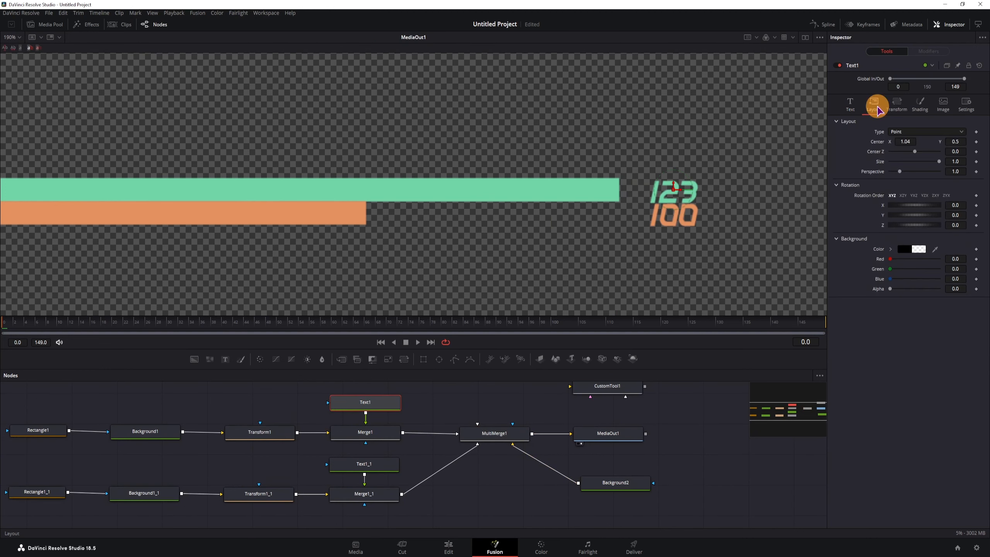
{"action": "left_click", "coordinate": [914, 141]}
{"action": "left_click", "coordinate": [895, 376]}
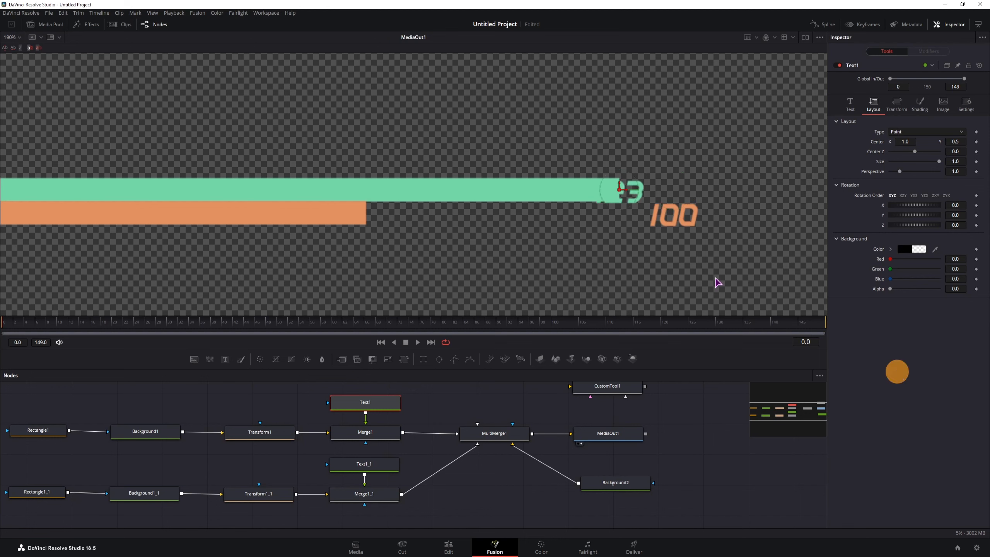
{"action": "left_click", "coordinate": [906, 141]}
{"action": "left_click", "coordinate": [947, 339]}
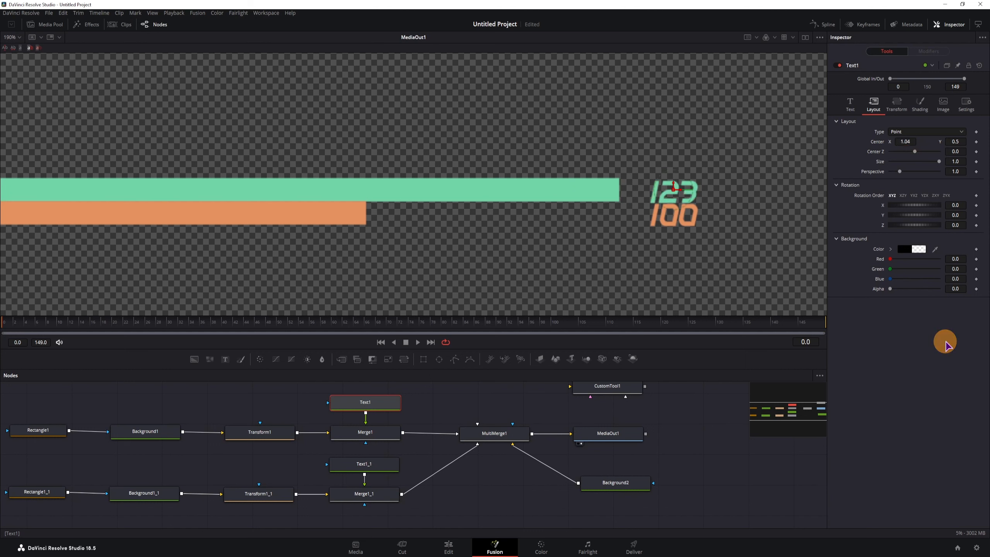
- Set the Text1_1 label's horizontal center to 0.85 and check its placement against CustomTool1's second number input
{"action": "left_click", "coordinate": [379, 469]}
{"action": "left_click", "coordinate": [874, 105]}
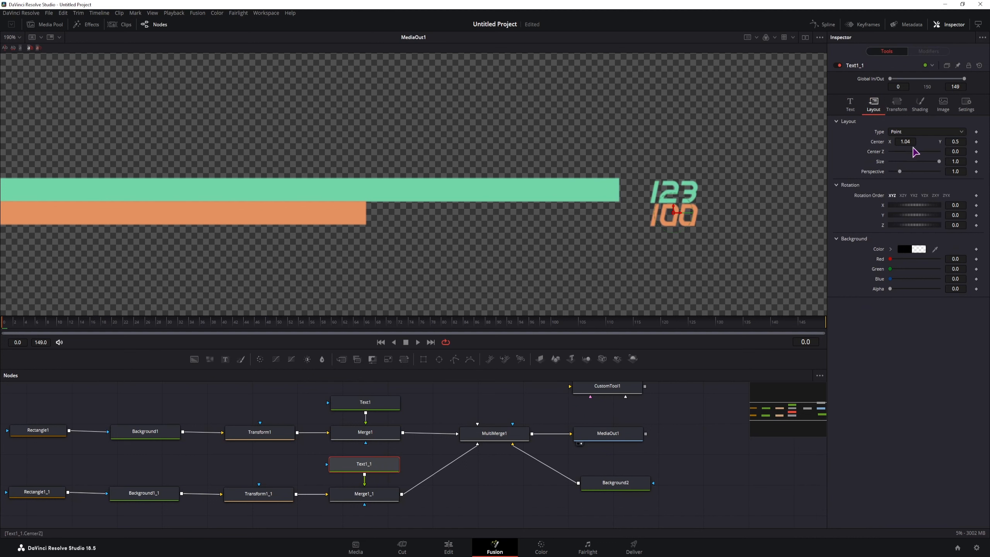
{"action": "left_click_drag", "start_coordinate": [906, 143], "coordinate": [836, 150]}
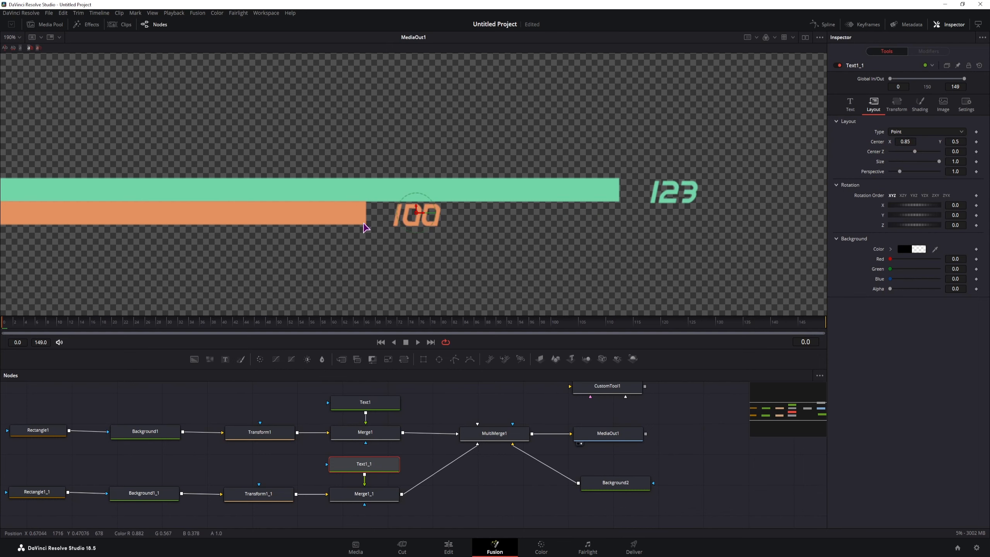
{"action": "left_click", "coordinate": [617, 388]}
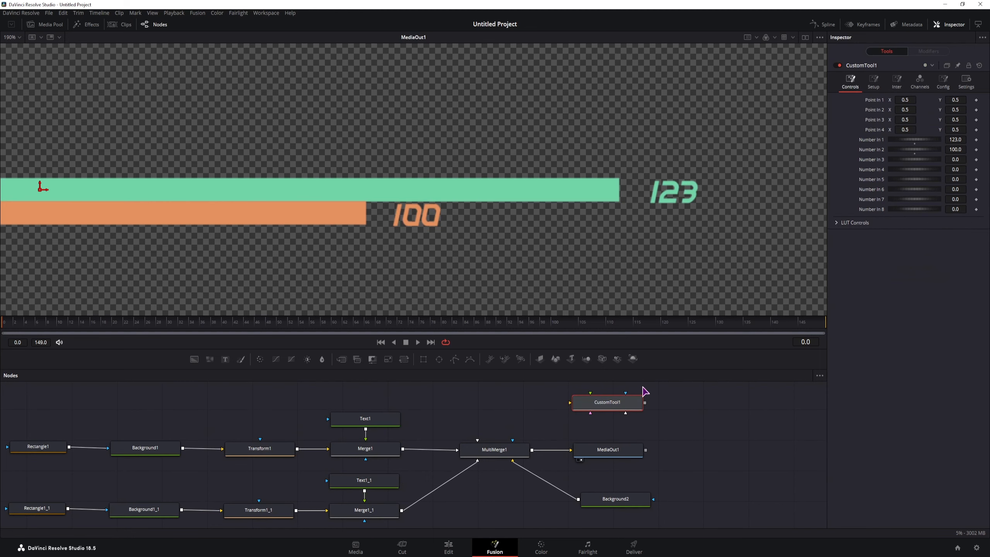
{"action": "left_click_drag", "start_coordinate": [901, 154], "coordinate": [847, 172]}
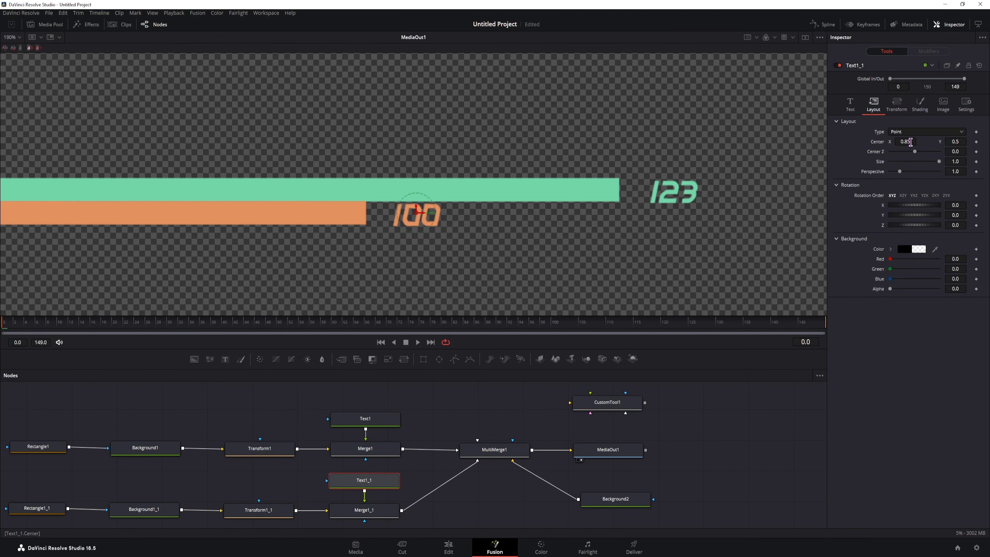
- Drive the Text1_1 label's center with the expression Point(Transform1_1.XSize, 0.5)
{"action": "left_click", "coordinate": [910, 142]}
{"action": "key", "text": "Return"}
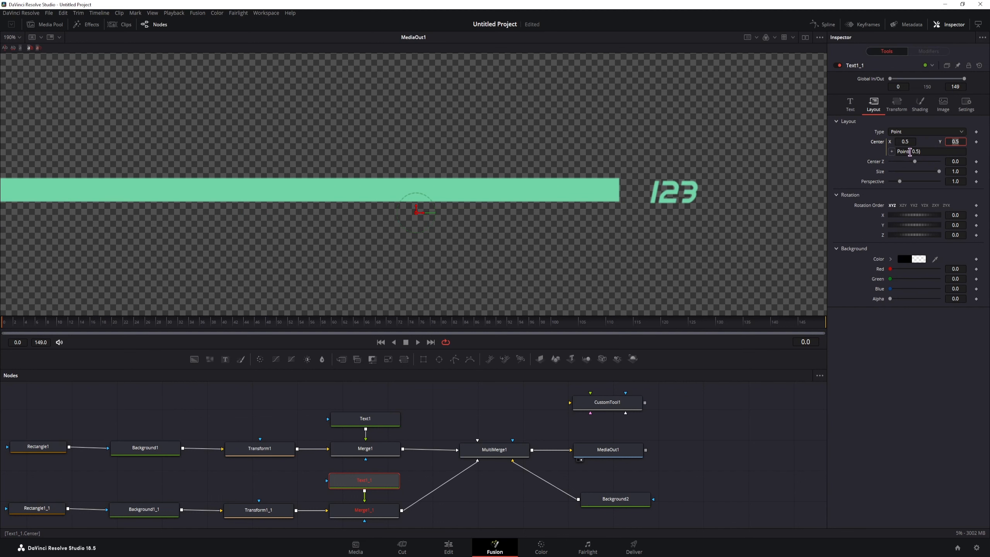
{"action": "left_click", "coordinate": [910, 151]}
{"action": "left_click", "coordinate": [259, 509]}
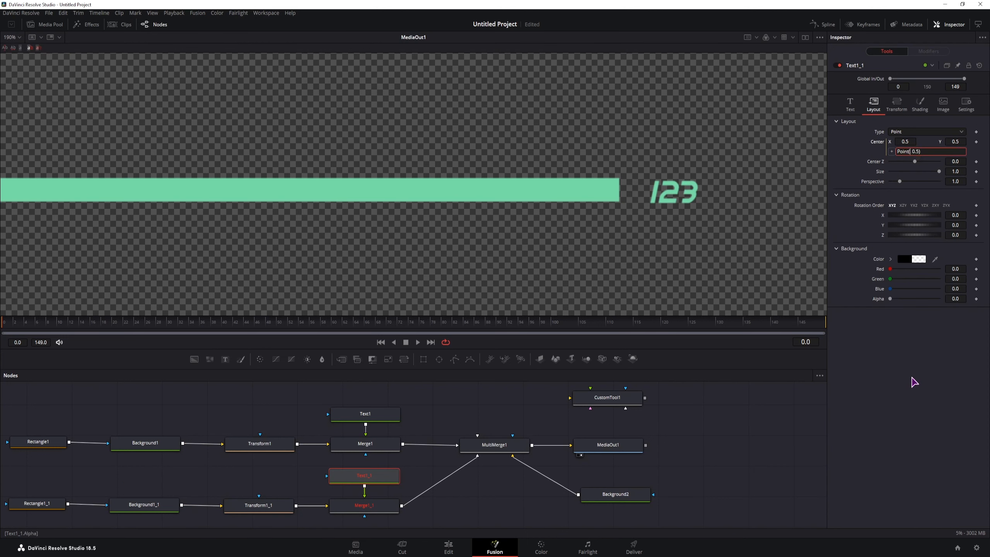
{"action": "type", "text": "Transform1_1"}
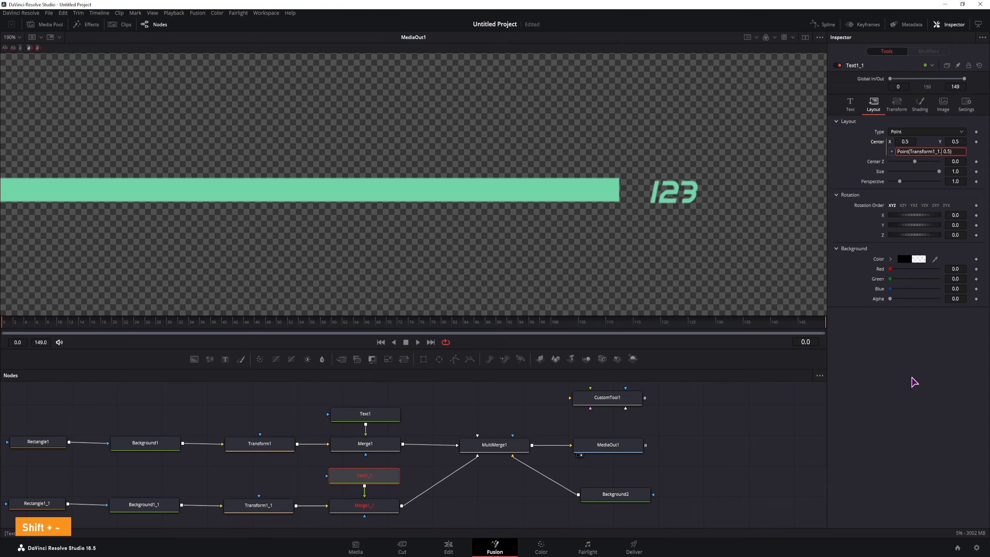
{"action": "type", "text": ".XSize"}
{"action": "key", "text": "Return"}
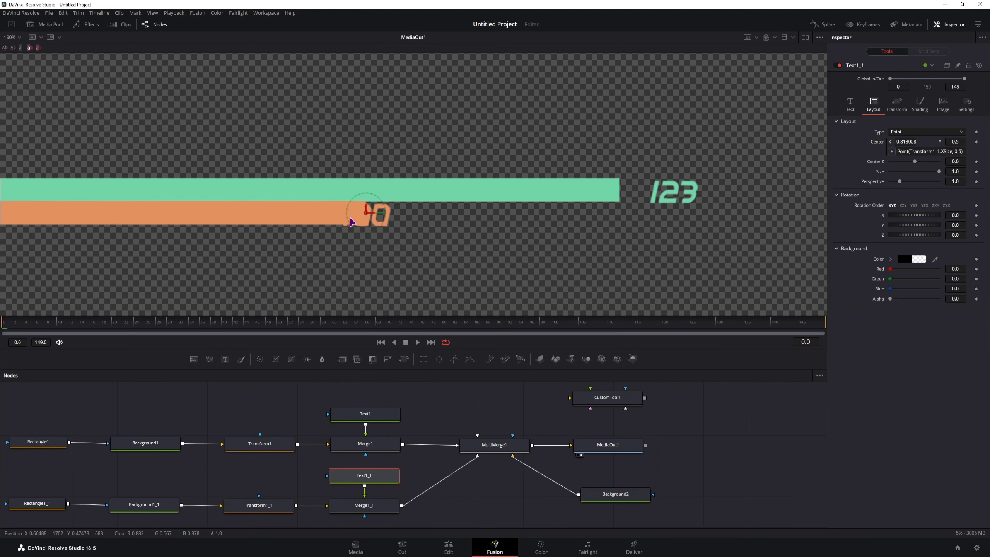
- Add an offset of 0.04 to the XSize term in the Text1_1 center expression
{"action": "left_click", "coordinate": [952, 151]}
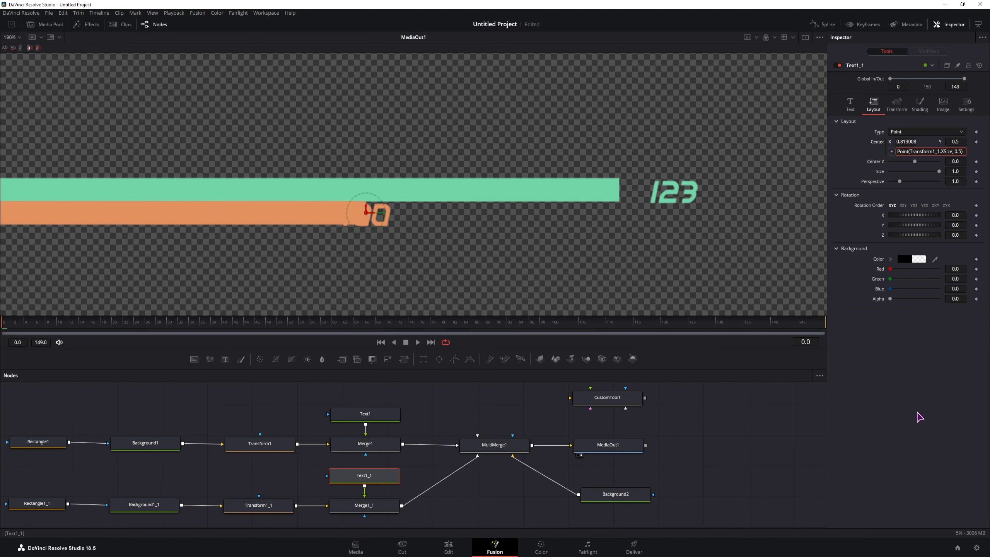
{"action": "type", "text": "+"}
{"action": "left_click", "coordinate": [919, 414]}
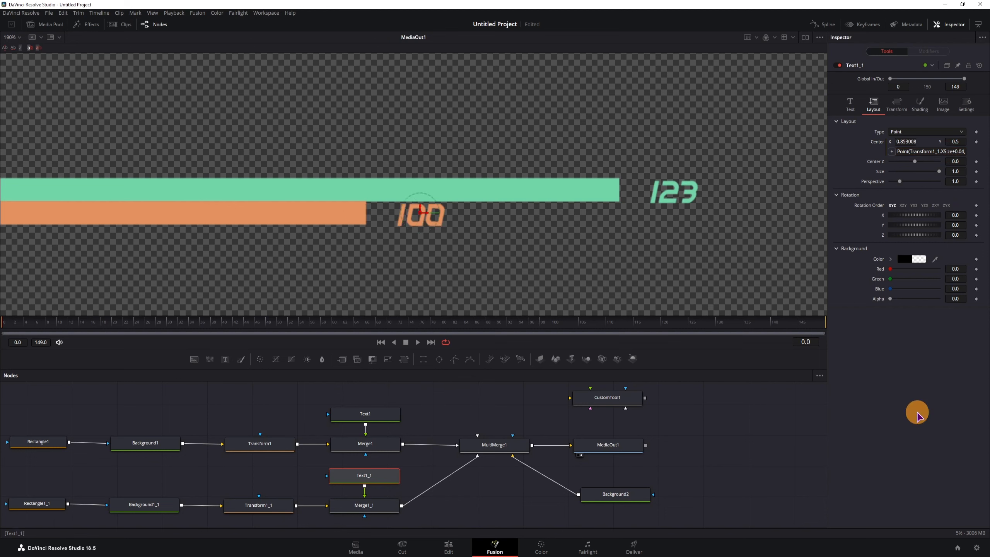
- Vary CustomTool1's Number In 2 to test the orange label's tracking, and set it back to 100
{"action": "left_click", "coordinate": [602, 404]}
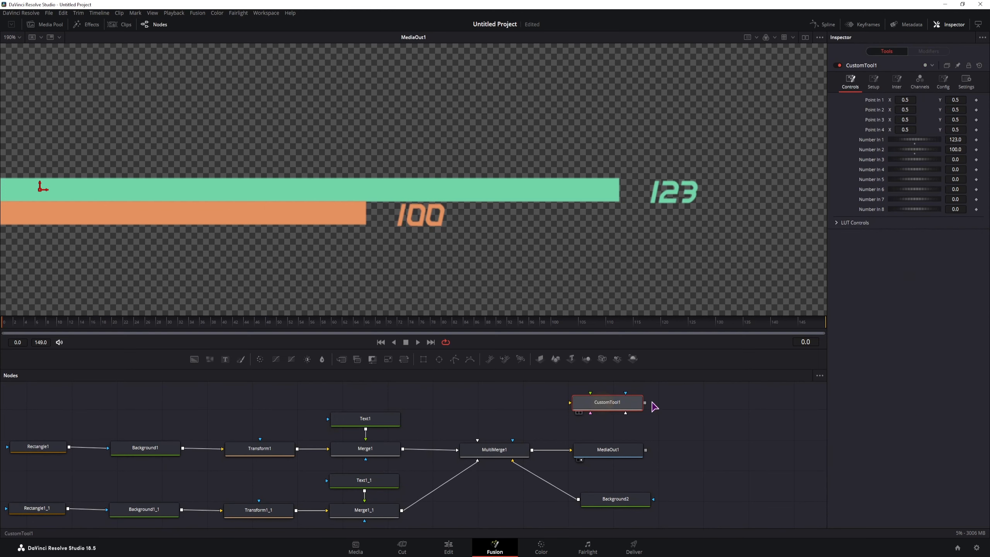
{"action": "left_click_drag", "start_coordinate": [924, 149], "coordinate": [646, 102]}
{"action": "left_click_drag", "start_coordinate": [36, 90], "coordinate": [793, 268]}
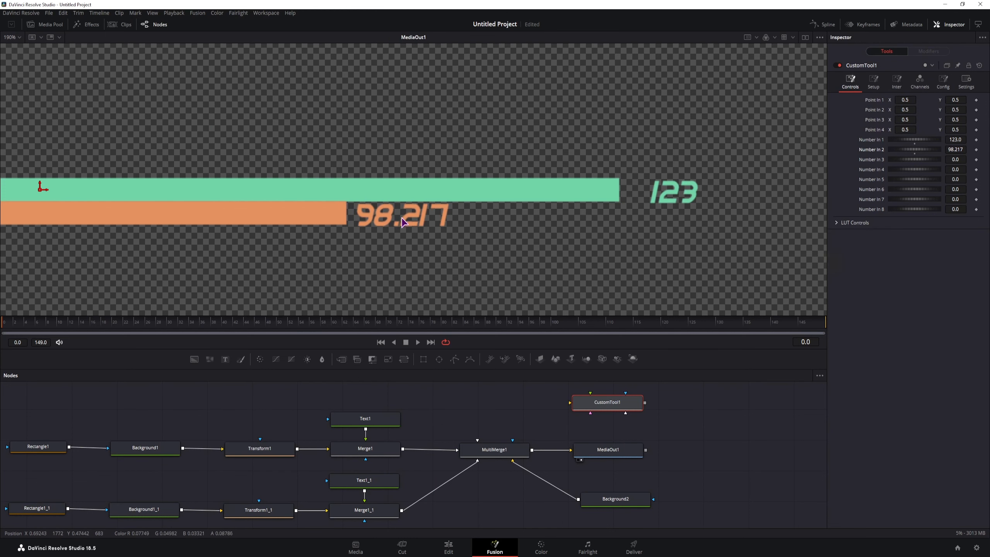
{"action": "left_click", "coordinate": [957, 149]}
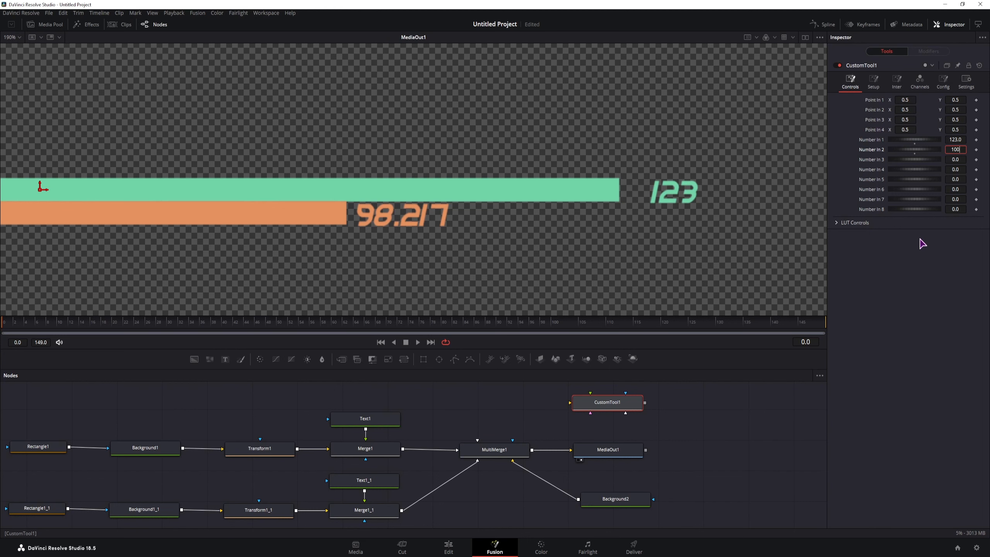
{"action": "left_click", "coordinate": [925, 272]}
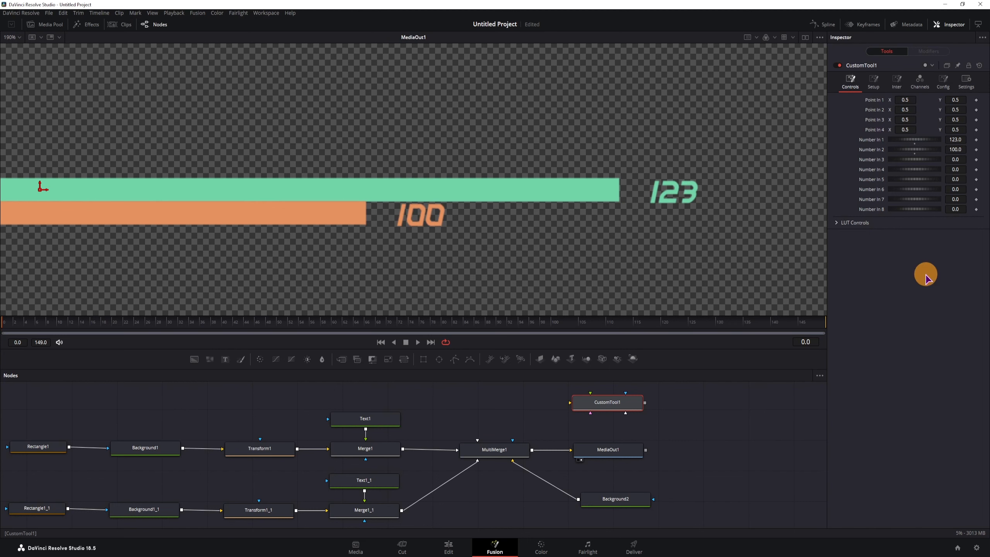
- Round down the number shown by Text1_1 with the text expression floor(CustomTool1.NumberIn2)
{"action": "left_click", "coordinate": [268, 512]}
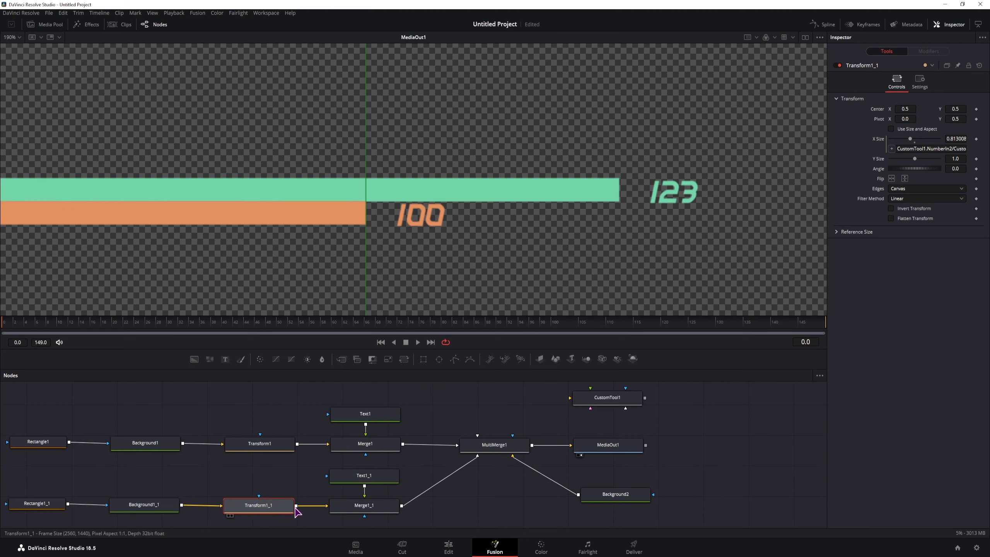
{"action": "left_click", "coordinate": [374, 480]}
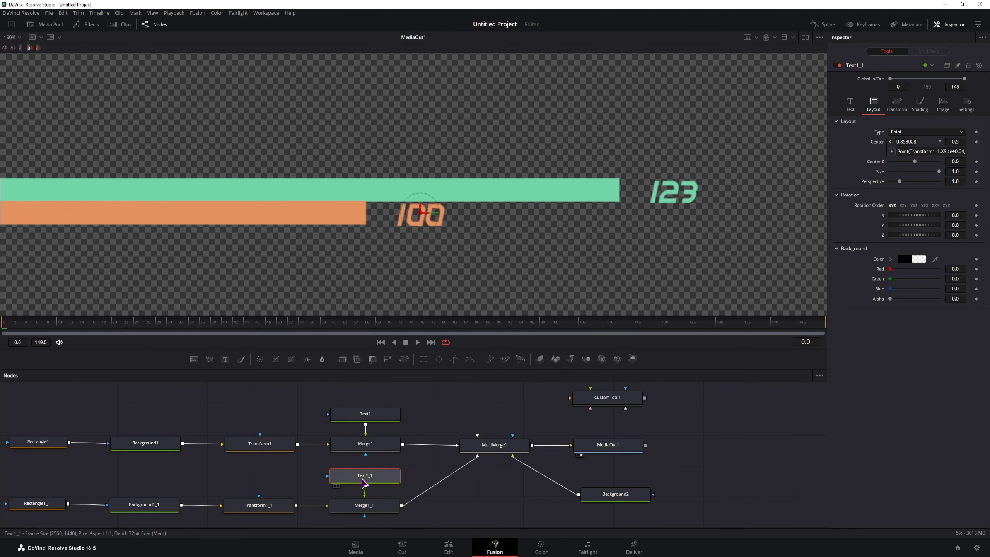
{"action": "type", "text": "(CustomTool1.NumberIn2"}
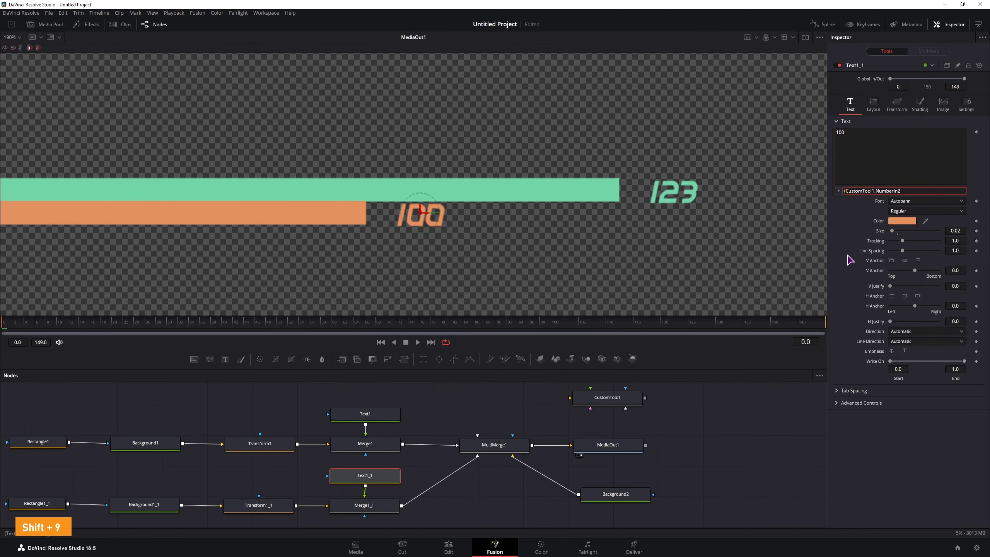
{"action": "type", "text": "floo"}
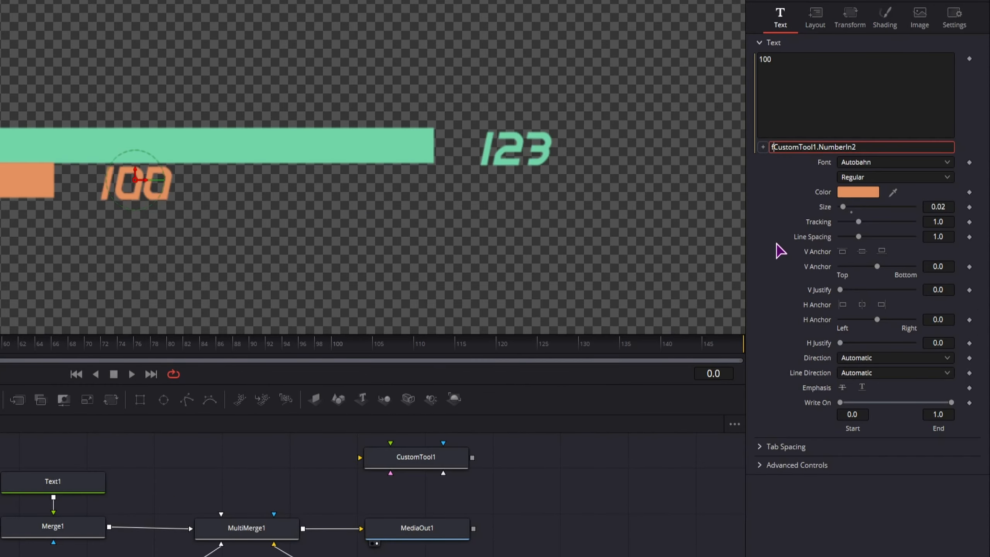
{"action": "type", "text": "("}
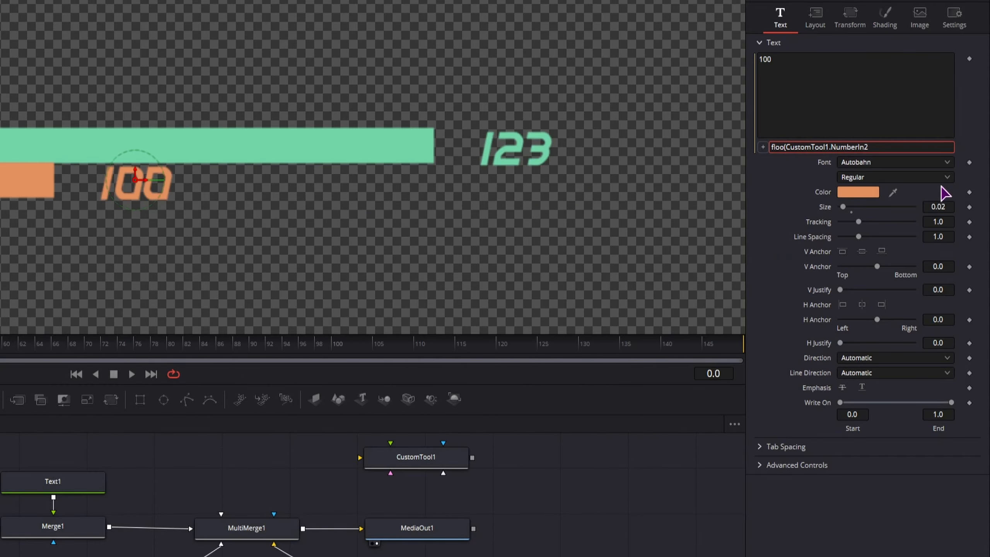
{"action": "left_click", "coordinate": [893, 147]}
{"action": "left_click", "coordinate": [692, 502]}
{"action": "left_click", "coordinate": [783, 146]}
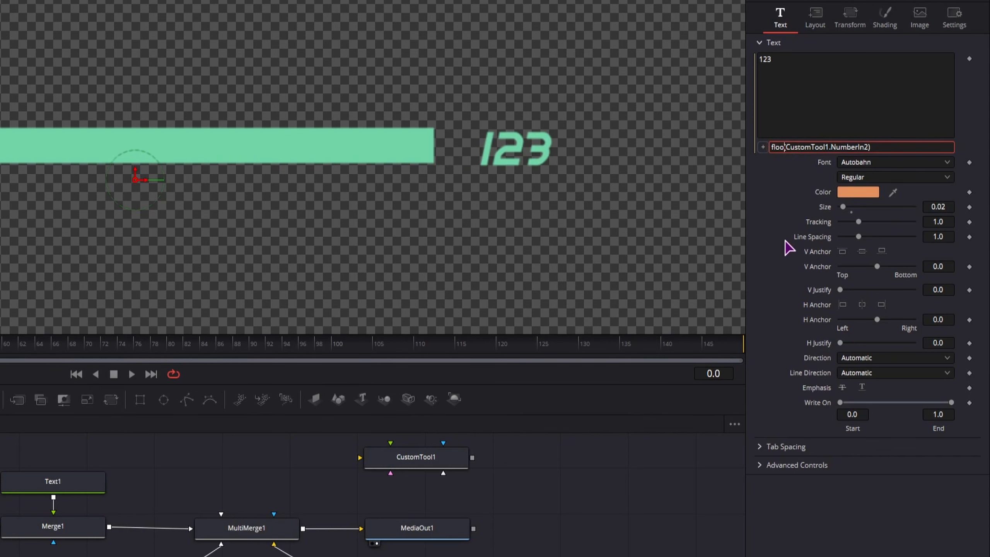
{"action": "type", "text": "r"}
{"action": "left_click", "coordinate": [649, 540]}
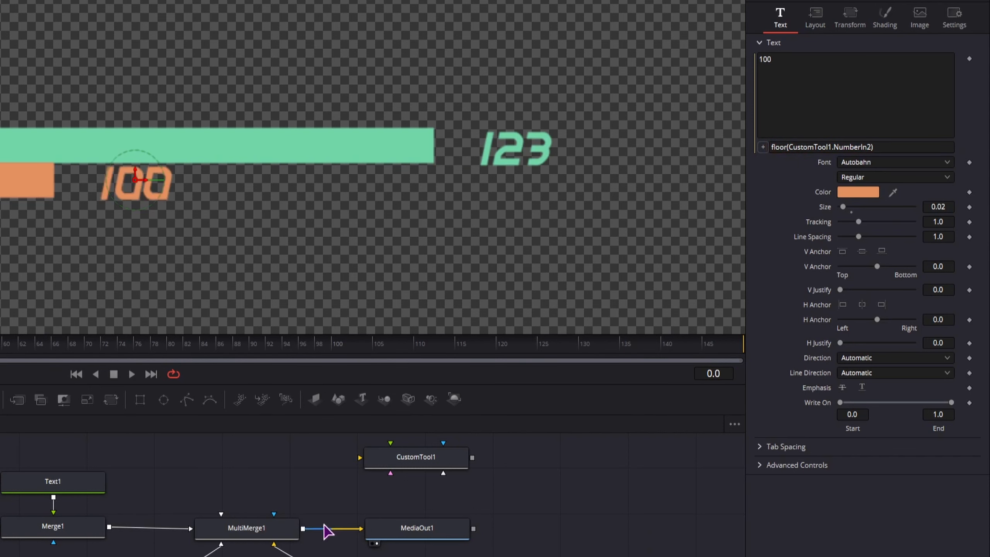
- Lower CustomTool1's Number In 2 to 93.797 and replace floor with ceil in the Text1_1 text expression
{"action": "left_click", "coordinate": [409, 458]}
{"action": "left_click_drag", "start_coordinate": [893, 85], "coordinate": [981, 194]}
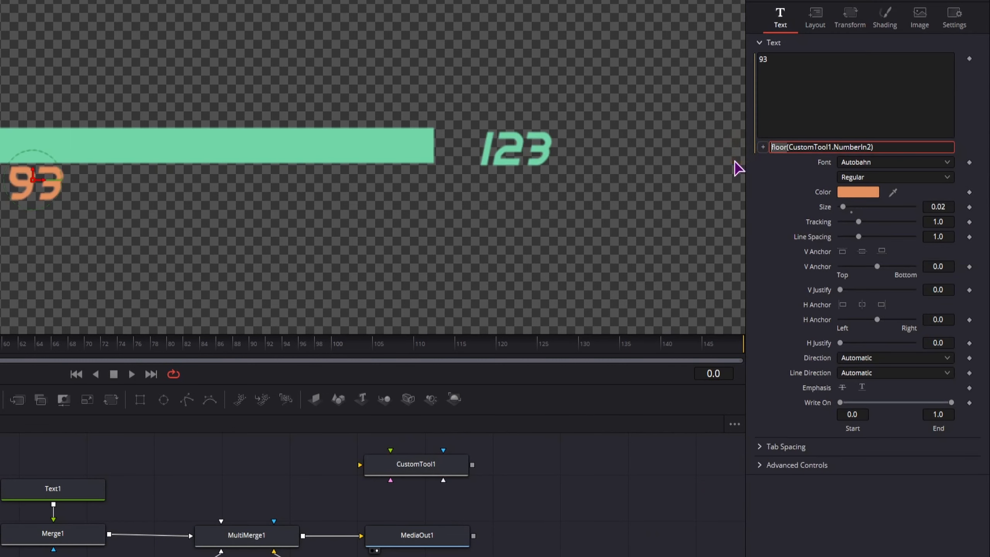
{"action": "type", "text": "ce"}
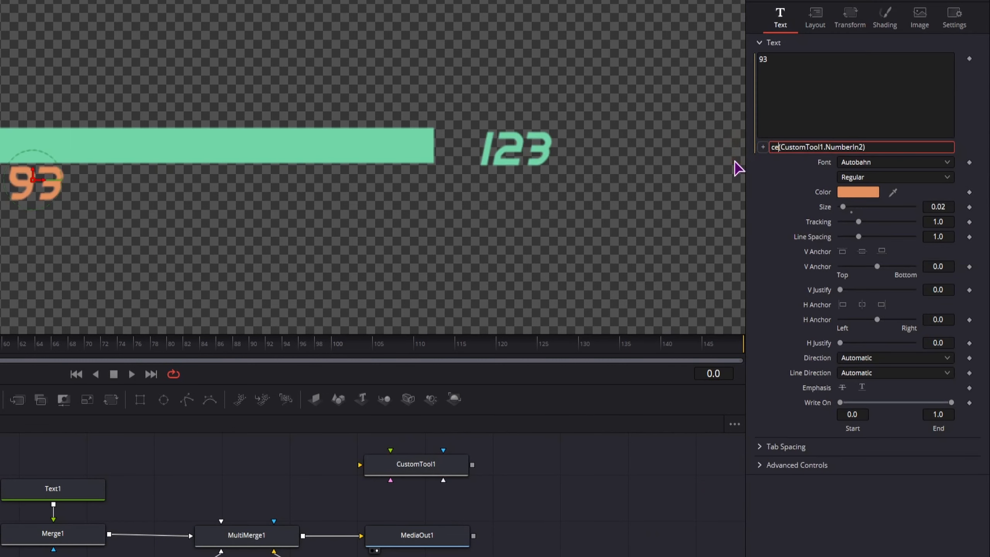
{"action": "type", "text": "il"}
{"action": "left_click", "coordinate": [646, 469]}
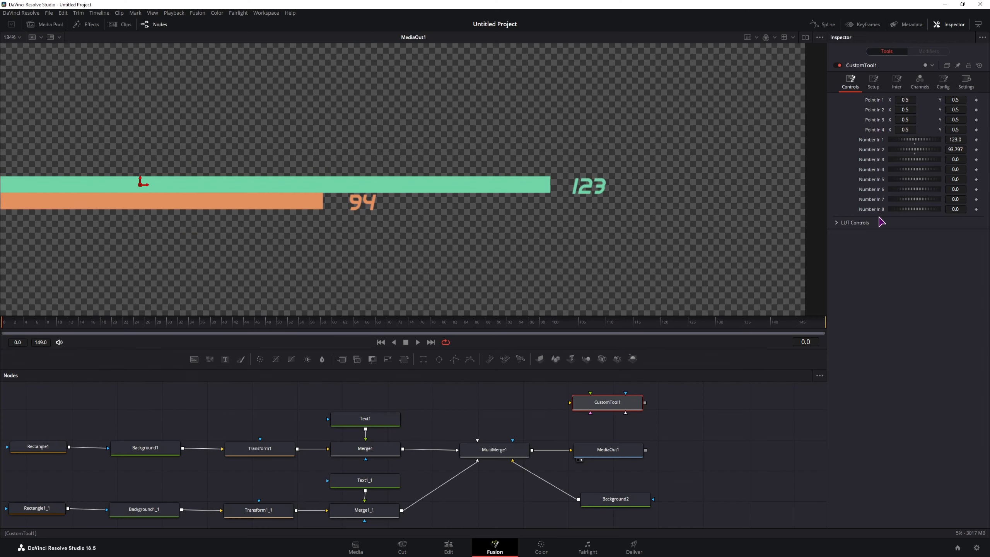
- Start a new user control for CustomTool1 and assign it to the Controls page
{"action": "scroll", "coordinate": [406, 272], "scroll_direction": "down", "scroll_amount": 3}
{"action": "left_click_drag", "start_coordinate": [275, 286], "coordinate": [440, 275]}
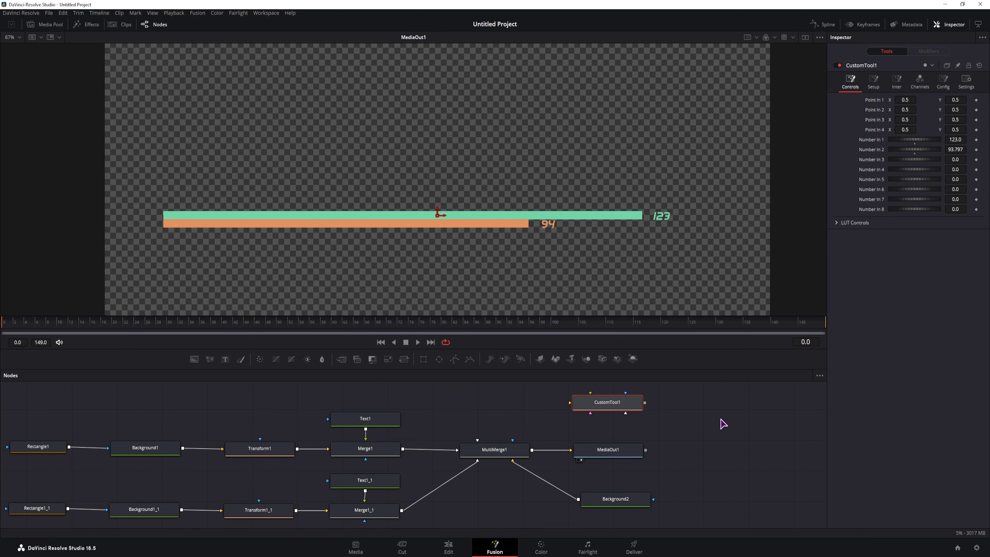
{"action": "left_click", "coordinate": [627, 408]}
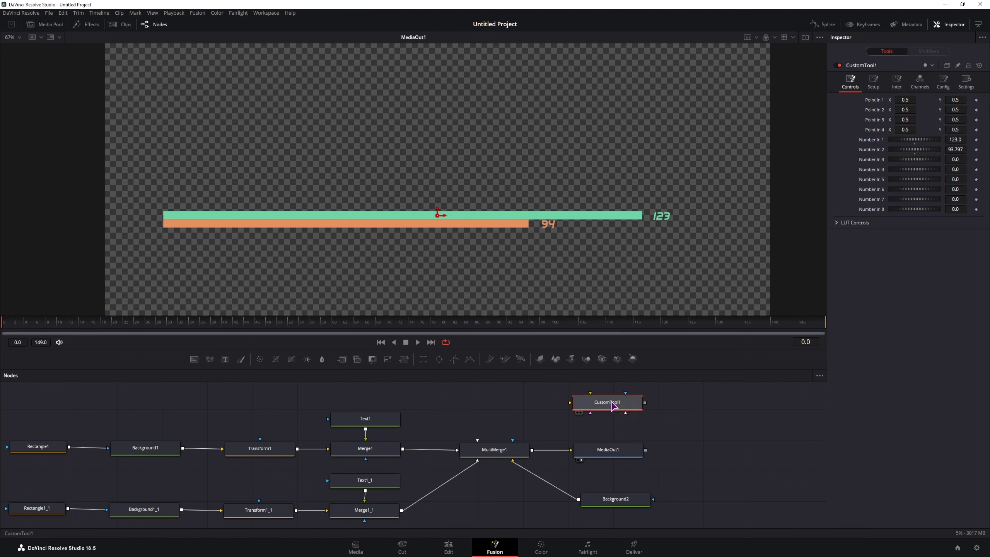
{"action": "left_click_drag", "start_coordinate": [742, 398], "coordinate": [690, 403]}
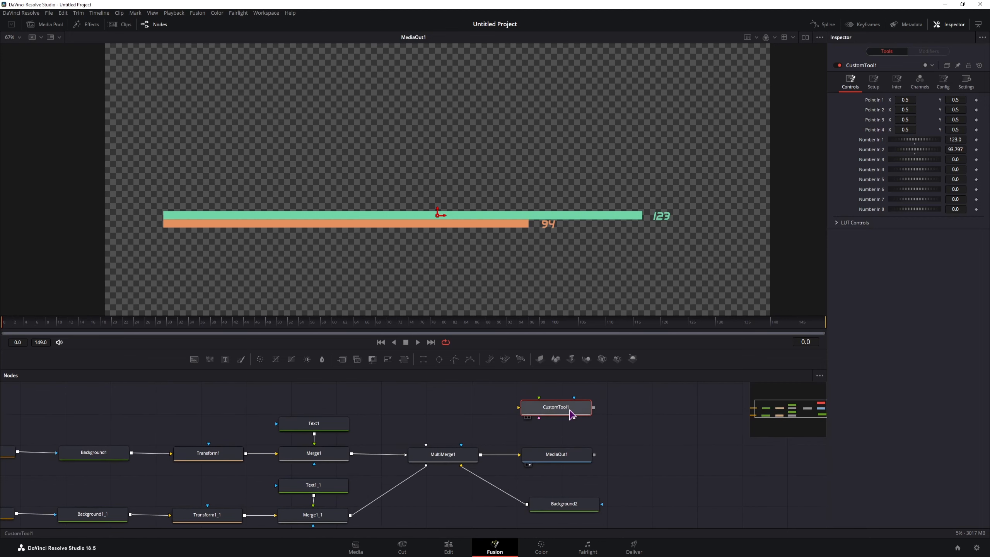
{"action": "right_click", "coordinate": [562, 414]}
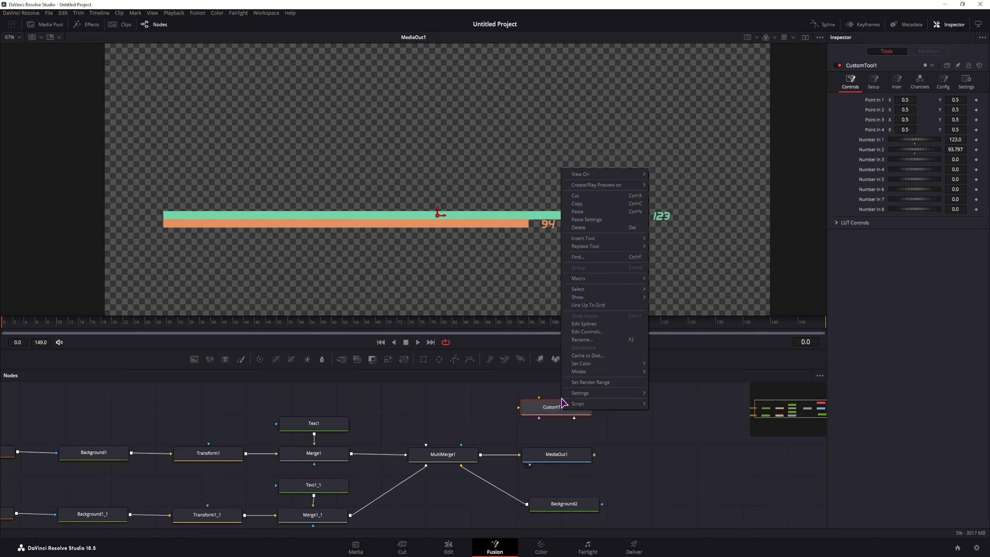
{"action": "left_click", "coordinate": [588, 332]}
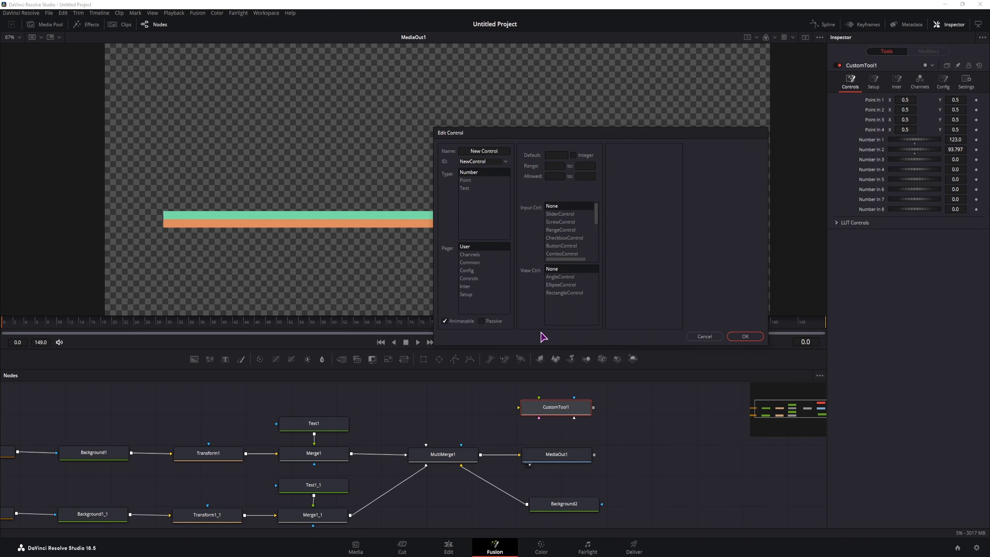
{"action": "left_click", "coordinate": [850, 82]}
{"action": "left_click", "coordinate": [473, 279]}
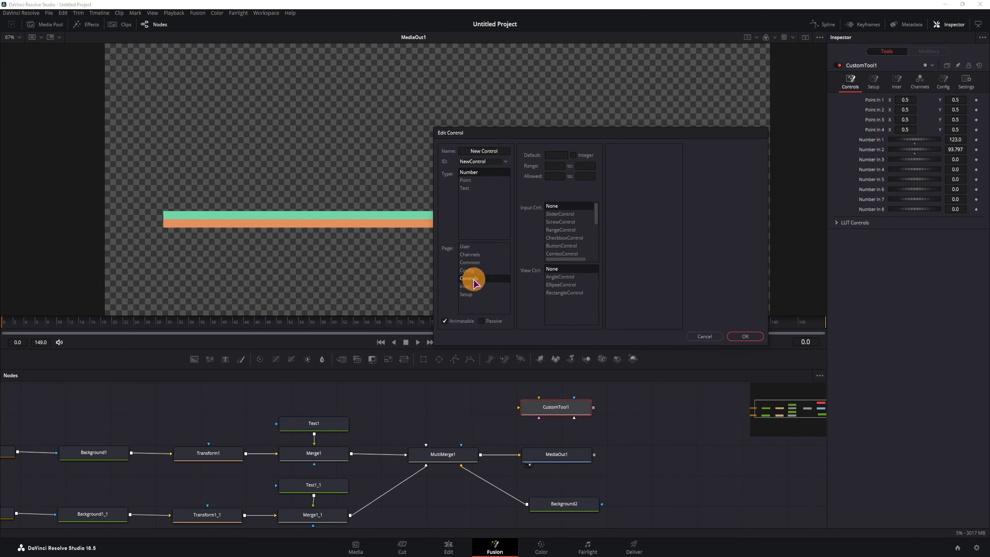
- Keep the new control an animatable Number and give it SliderControl as its input control
{"action": "left_click_drag", "start_coordinate": [575, 136], "coordinate": [582, 258]}
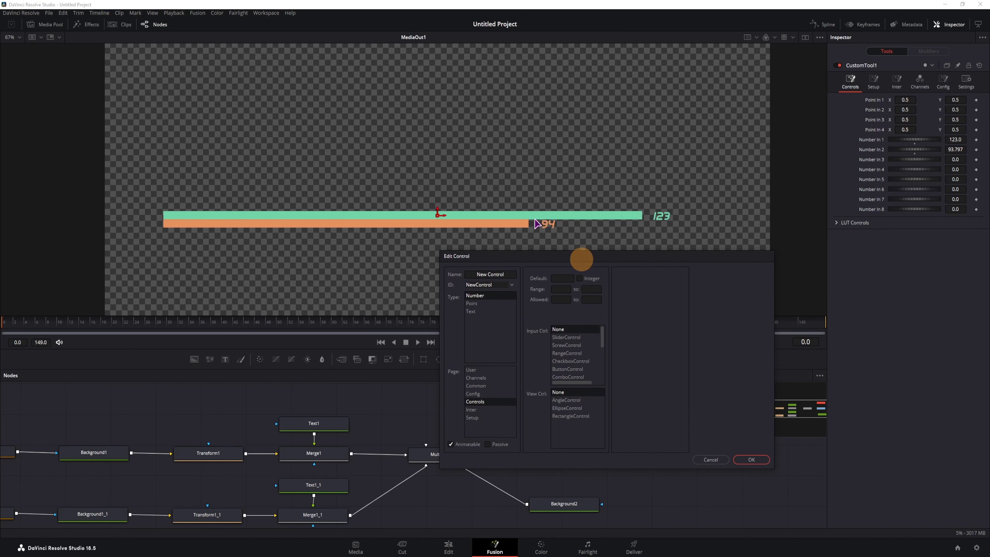
{"action": "left_click", "coordinate": [451, 446]}
{"action": "left_click", "coordinate": [453, 447]}
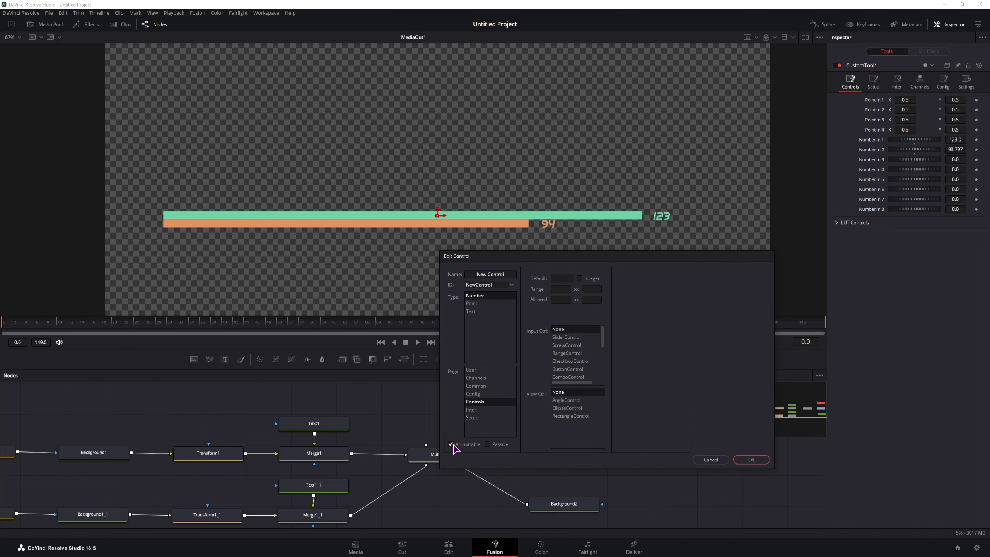
{"action": "left_click", "coordinate": [484, 296]}
{"action": "left_click_drag", "start_coordinate": [611, 258], "coordinate": [599, 129]}
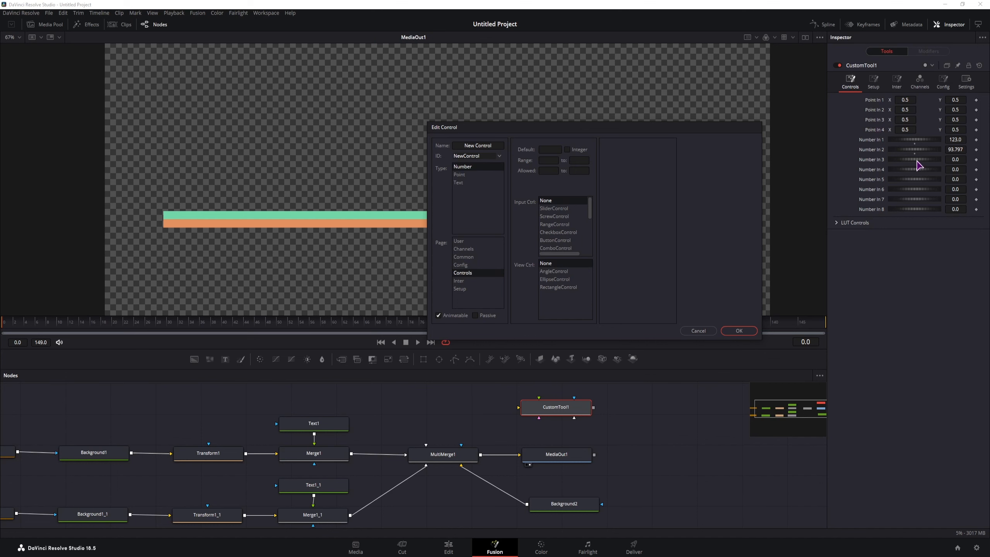
{"action": "left_click", "coordinate": [558, 217]}
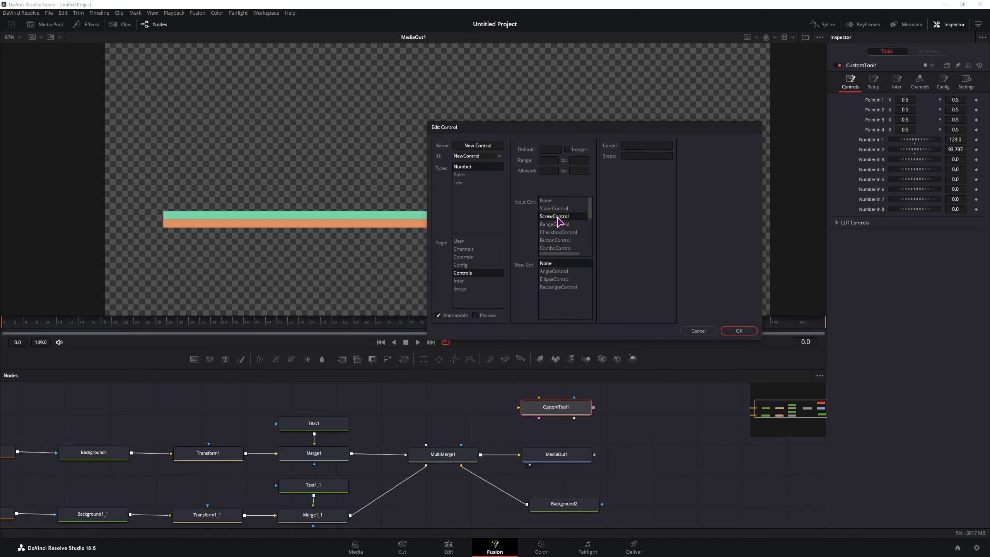
{"action": "left_click", "coordinate": [557, 209]}
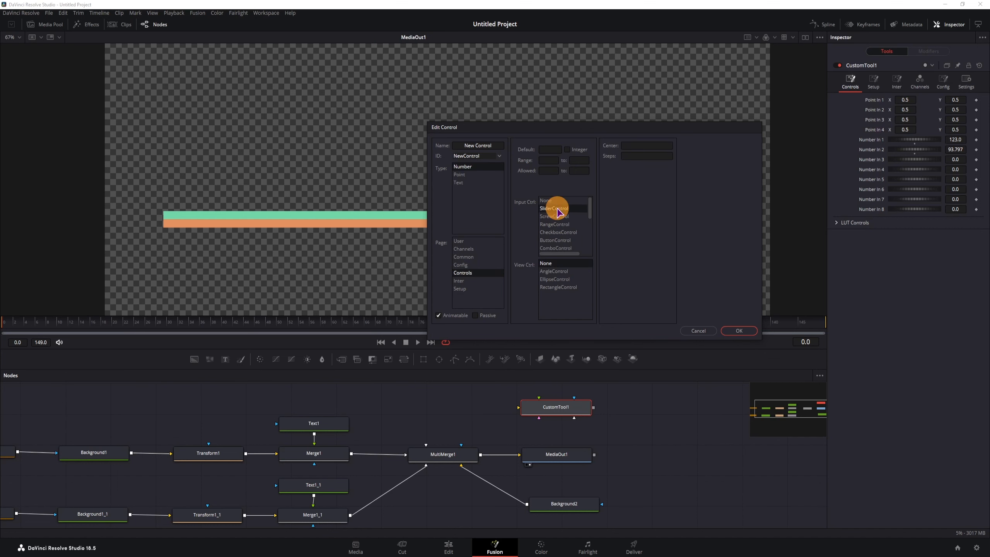
{"action": "left_click", "coordinate": [878, 82]}
{"action": "left_click", "coordinate": [557, 210]}
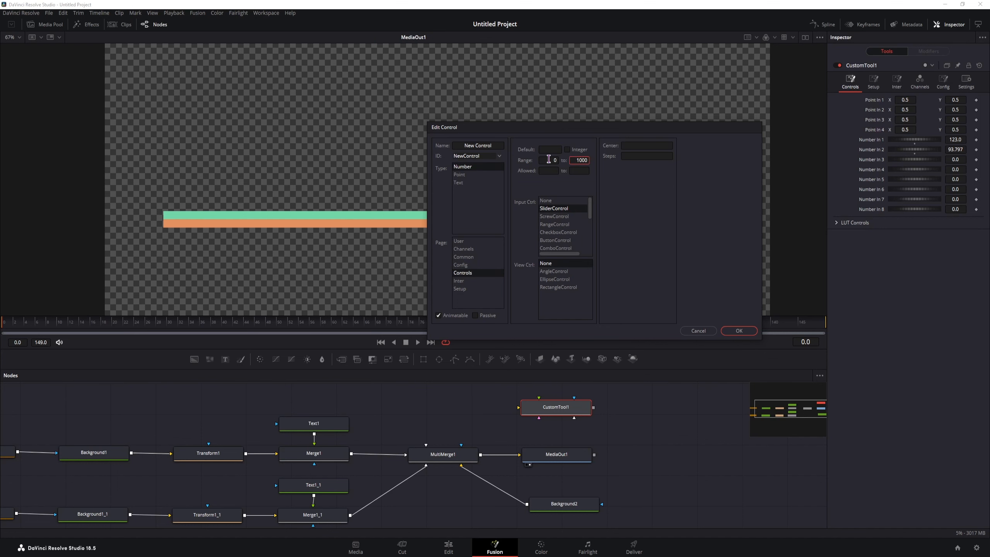
- Set the slider's range from 0 to 1000, make it an integer with steps of 1, create it and try it out
{"action": "left_click", "coordinate": [549, 160]}
{"action": "left_click", "coordinate": [581, 161]}
{"action": "left_click", "coordinate": [567, 149]}
{"action": "left_click", "coordinate": [637, 156]}
{"action": "type", "text": "1"}
{"action": "left_click", "coordinate": [739, 330]}
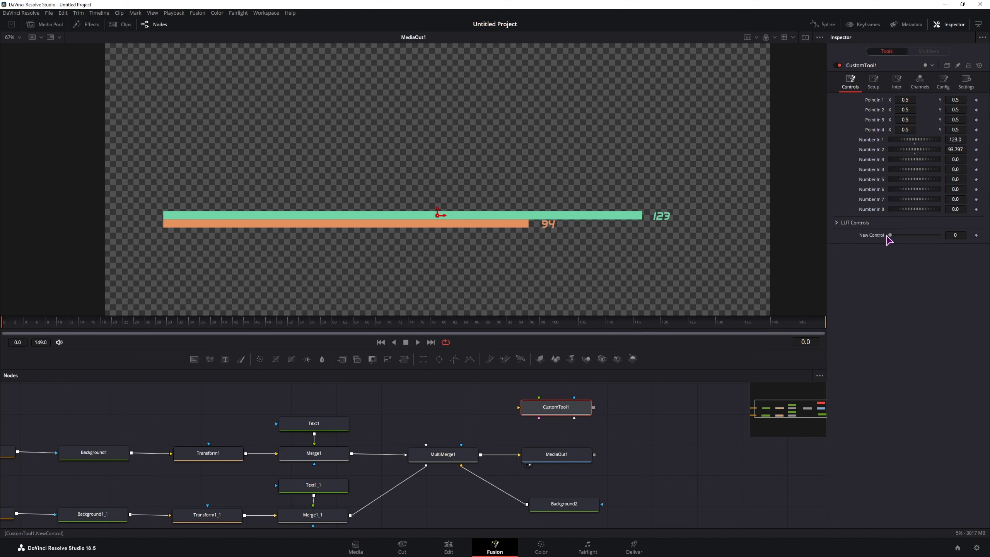
{"action": "mouse_move", "coordinate": [893, 239]}
{"action": "left_mouse_down"}
{"action": "mouse_move", "coordinate": [950, 239]}
{"action": "mouse_move", "coordinate": [869, 243]}
{"action": "mouse_move", "coordinate": [942, 244]}
{"action": "mouse_move", "coordinate": [879, 242]}
{"action": "left_mouse_up"}
{"action": "right_click", "coordinate": [555, 408]}
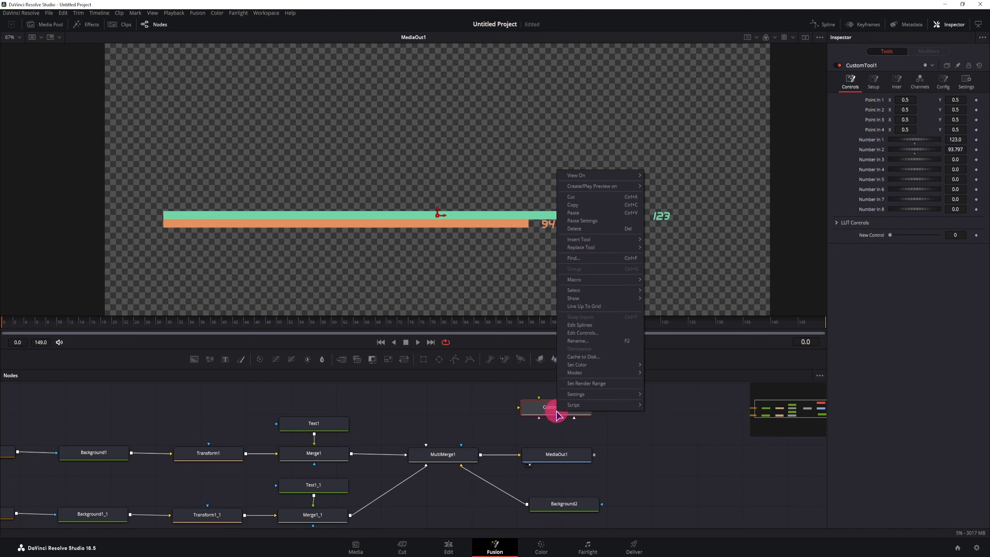
{"action": "left_click", "coordinate": [594, 334]}
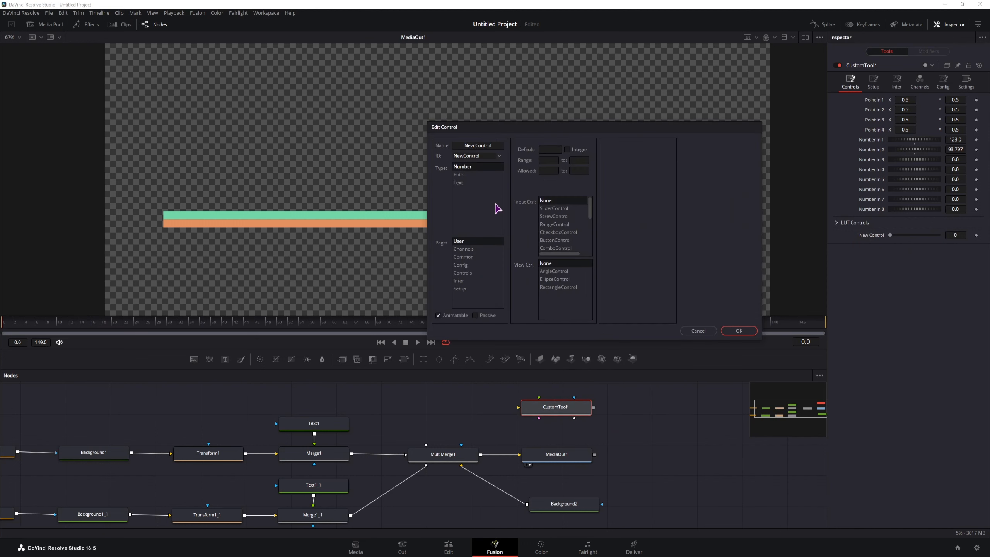
{"action": "left_click", "coordinate": [700, 331]}
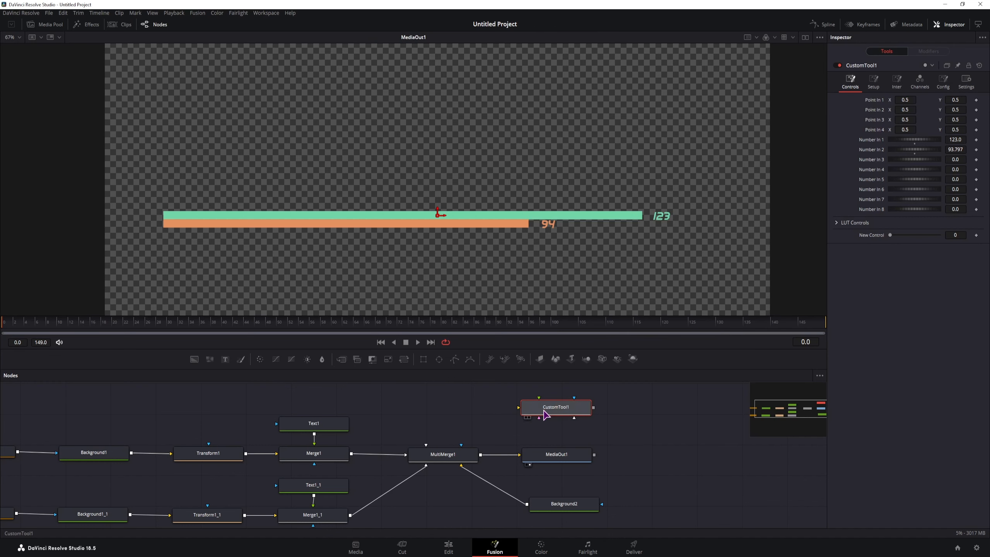
- Copy CustomTool1, switch to Notepad++ and paste its node definition as text
{"action": "key", "text": "ctrl+c"}
{"action": "left_click", "coordinate": [120, 555]}
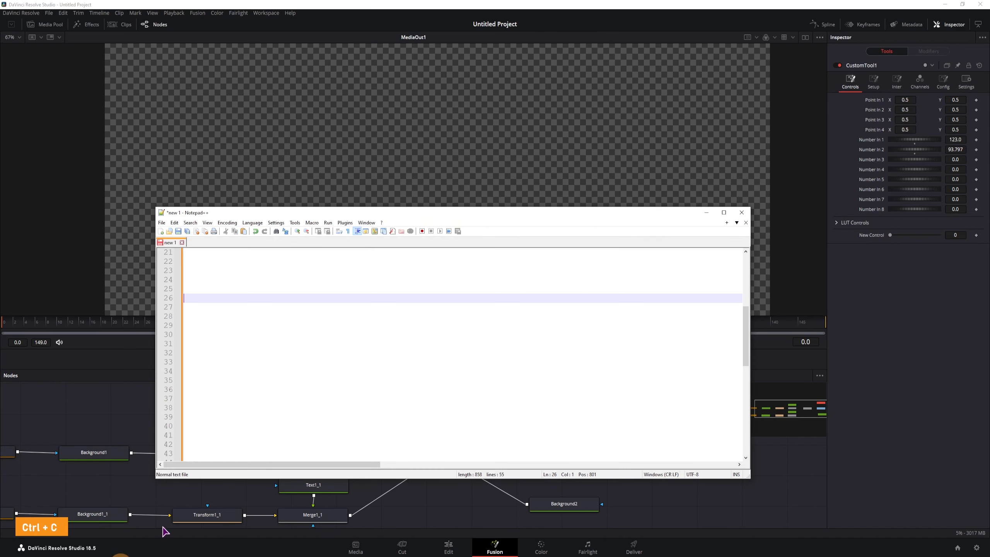
{"action": "key", "text": "ctrl+v"}
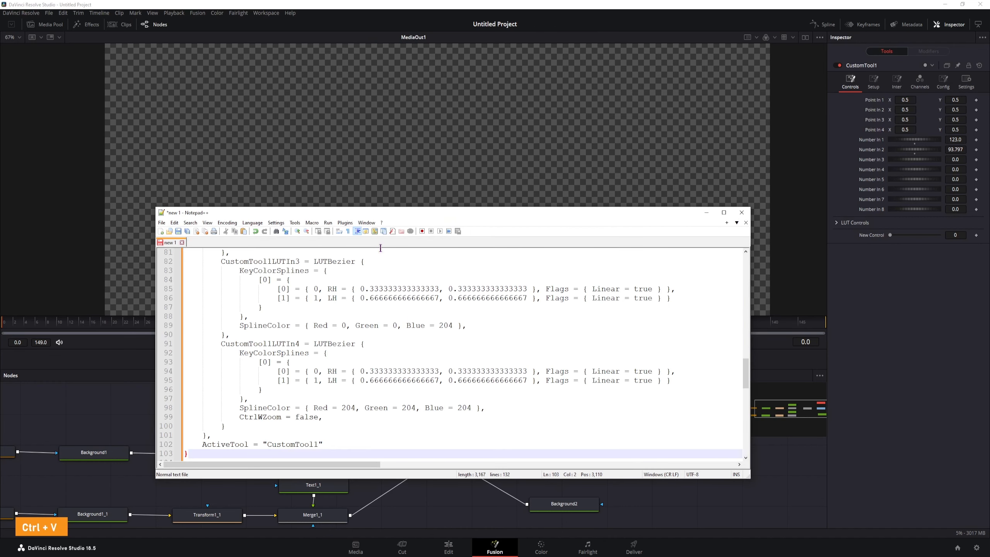
{"action": "left_click_drag", "start_coordinate": [412, 209], "coordinate": [408, 54]}
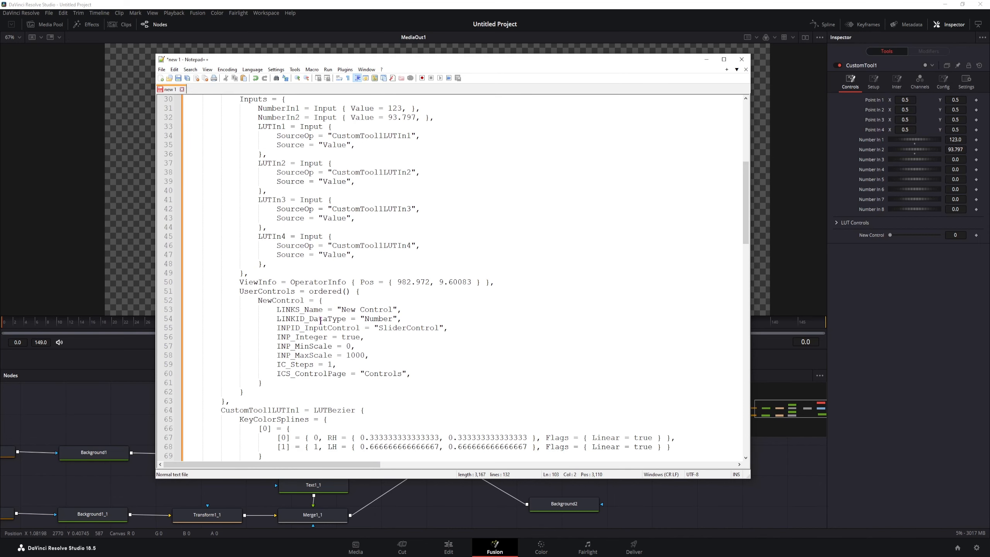
- Rename NewControl in the UserControls block to AverageFPS1, in both its ID and its LINKS_Name
{"action": "double_click", "coordinate": [304, 301]}
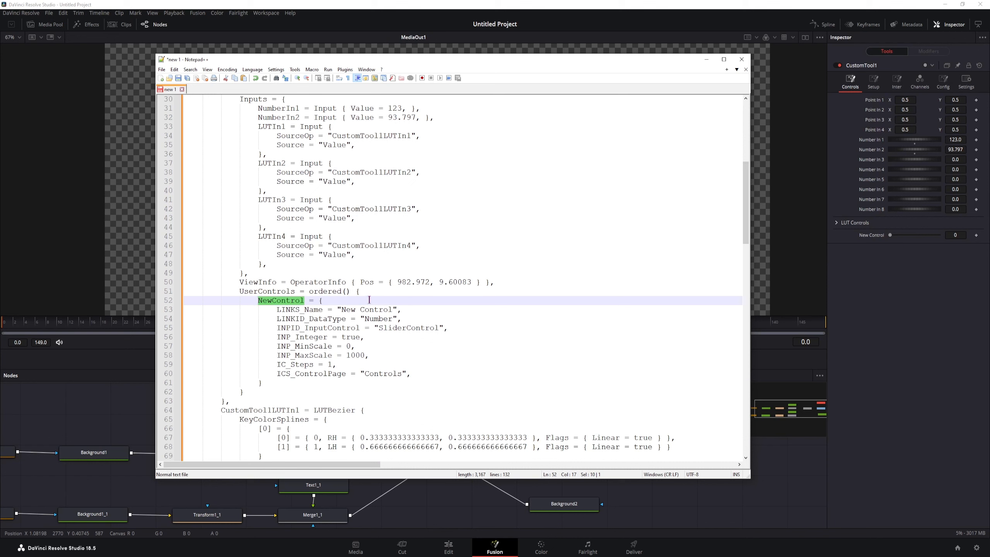
{"action": "type", "text": "AverageFPS1"}
{"action": "left_click_drag", "start_coordinate": [260, 302], "coordinate": [309, 301]}
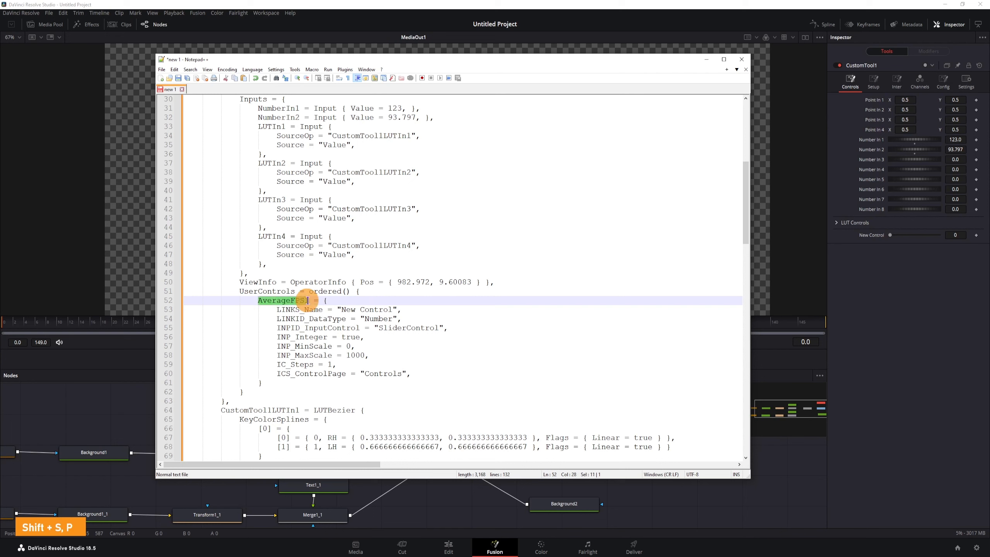
{"action": "key", "text": "ctrl+c"}
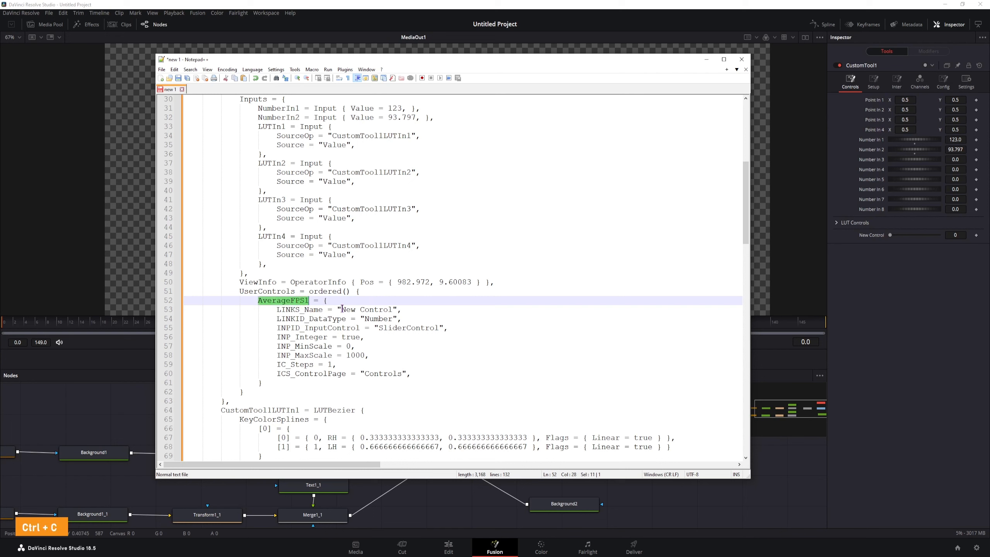
{"action": "left_click_drag", "start_coordinate": [341, 309], "coordinate": [393, 308]}
{"action": "key", "text": "ctrl+v"}
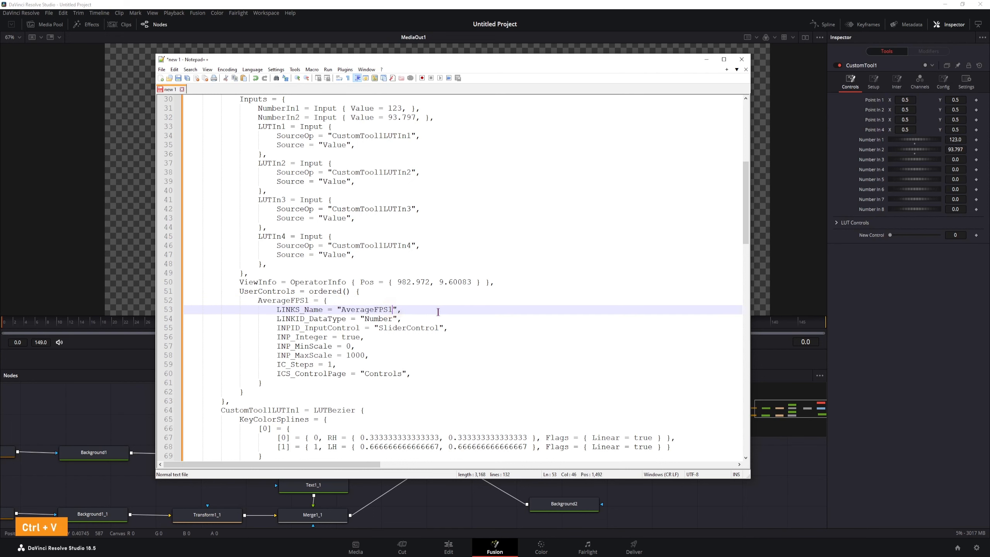
- Copy the edited CustomTool1 definition, switch back to DaVinci Resolve and paste it as a new node beside CustomTool1
{"action": "scroll", "coordinate": [317, 211], "scroll_direction": "down", "scroll_amount": 7}
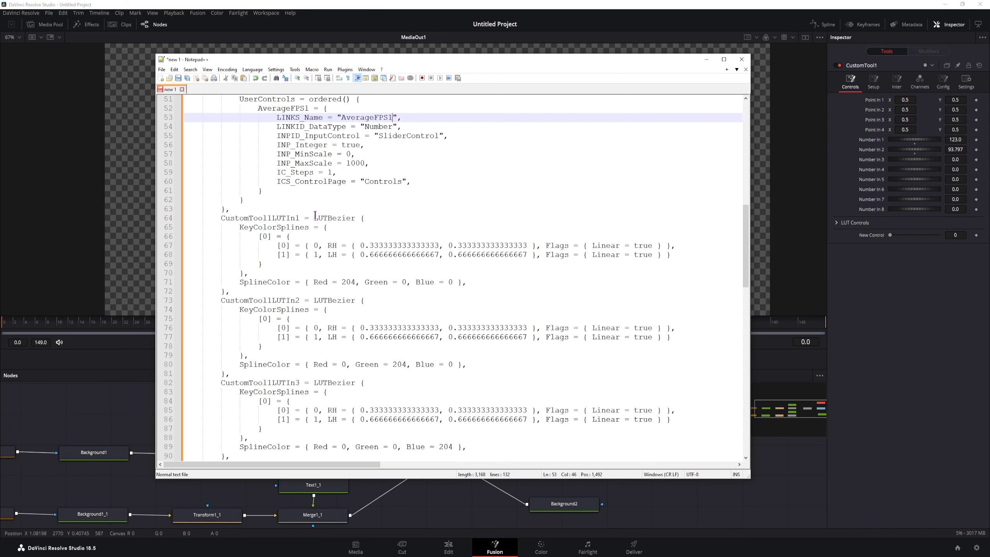
{"action": "scroll", "coordinate": [315, 215], "scroll_direction": "down", "scroll_amount": 7}
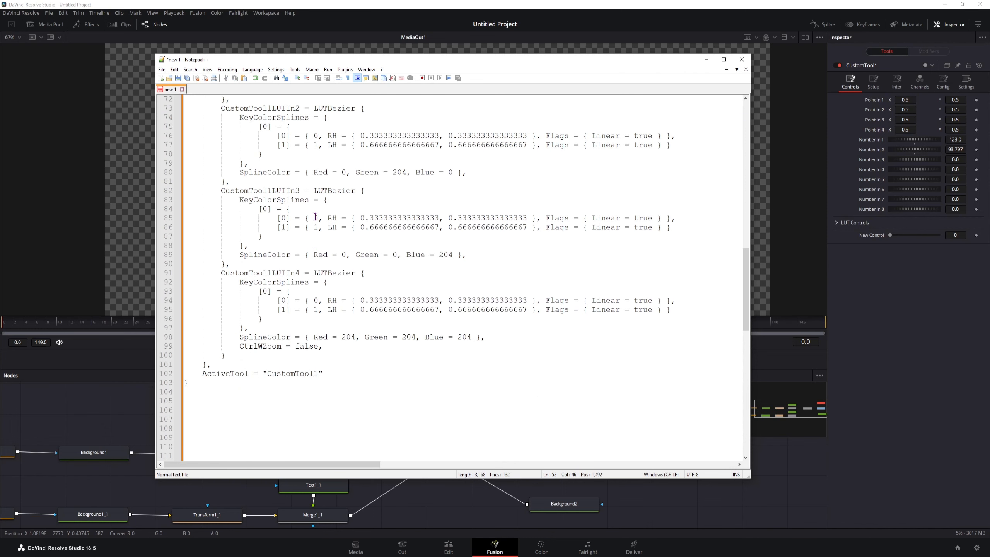
{"action": "left_click_drag", "start_coordinate": [199, 381], "coordinate": [191, 225]}
{"action": "key", "text": "ctrl+c"}
{"action": "left_click", "coordinate": [637, 514]}
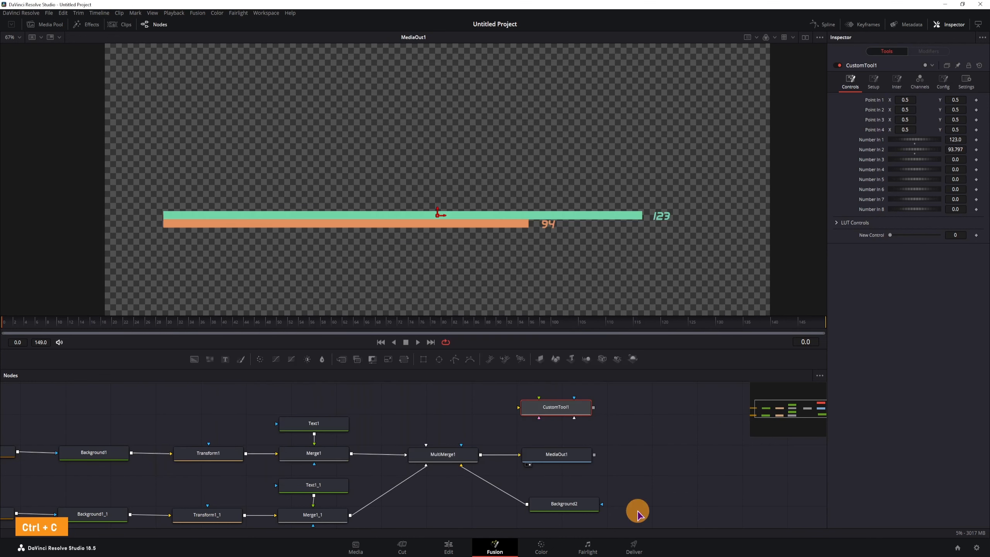
{"action": "left_click", "coordinate": [683, 428]}
{"action": "key", "text": "ctrl+v"}
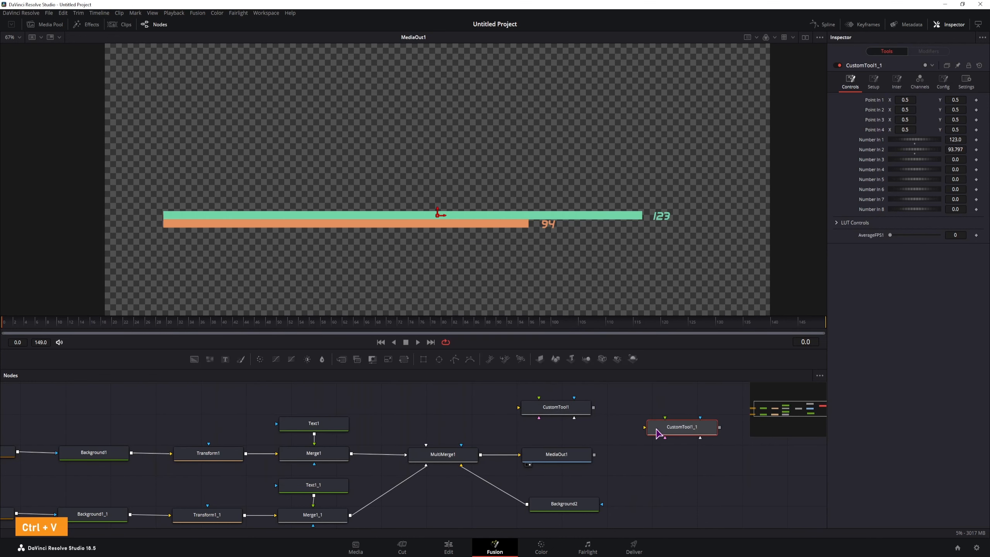
- Test the AverageFPS1 slider on the pasted custom tool
{"action": "left_click", "coordinate": [680, 429]}
{"action": "left_click_drag", "start_coordinate": [889, 234], "coordinate": [858, 239]}
{"action": "left_click", "coordinate": [891, 236]}
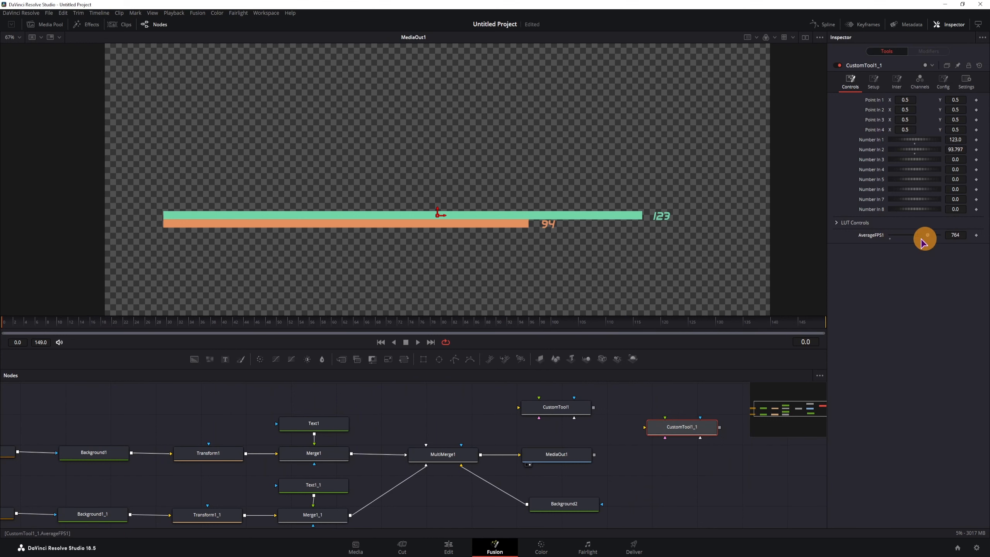
- In the Notepad++ text, duplicate the AverageFPS1 block below itself in UserControls, separating the two with a comma
{"action": "key", "text": "alt+Tab"}
{"action": "left_click_drag", "start_coordinate": [258, 245], "coordinate": [262, 329]}
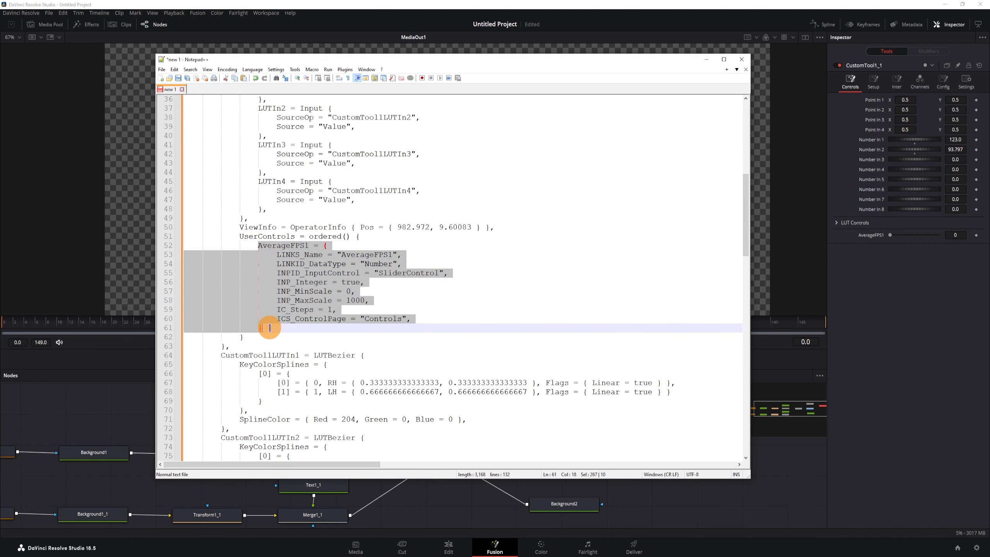
{"action": "key", "text": "ctrl+c"}
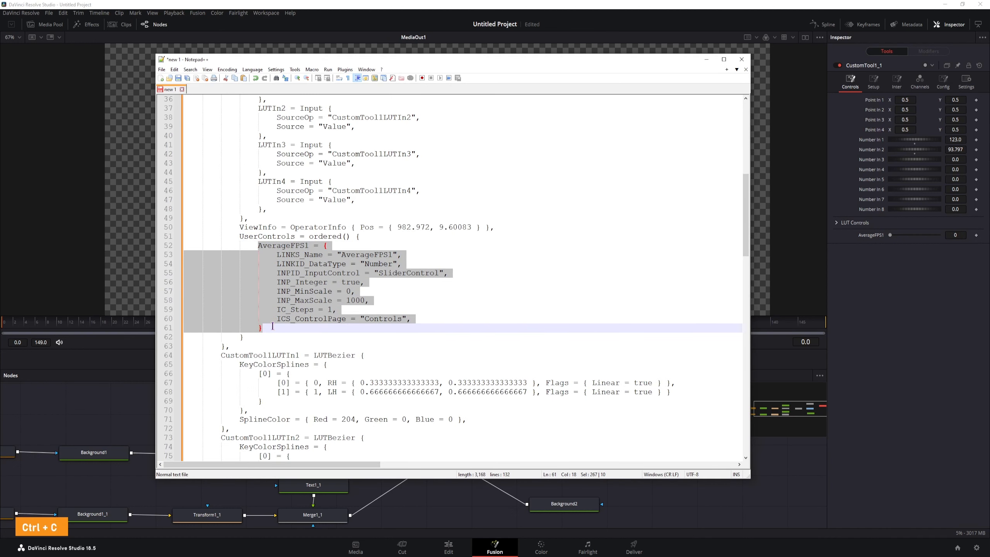
{"action": "left_click", "coordinate": [273, 328]}
{"action": "key", "text": "Return"}
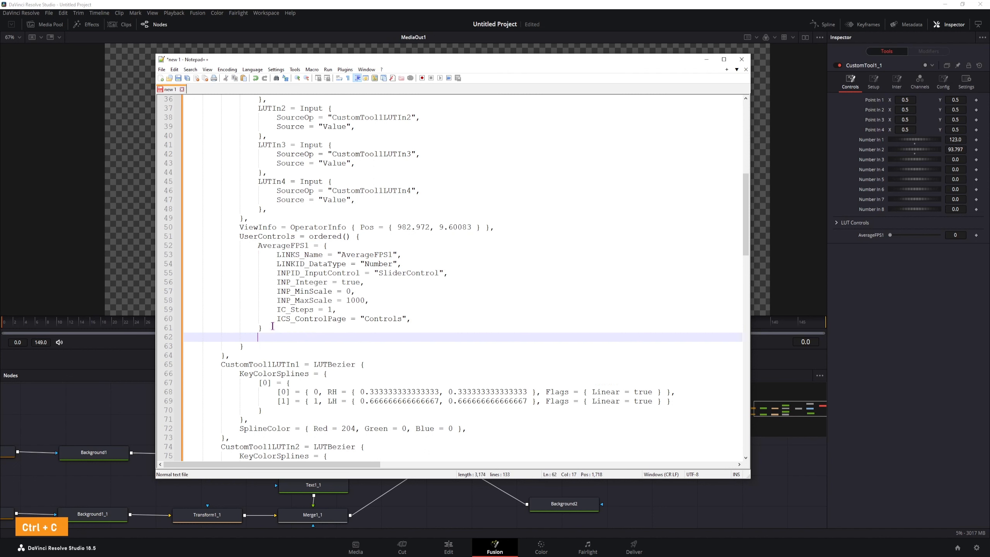
{"action": "key", "text": "ctrl+v"}
{"action": "left_click", "coordinate": [266, 329]}
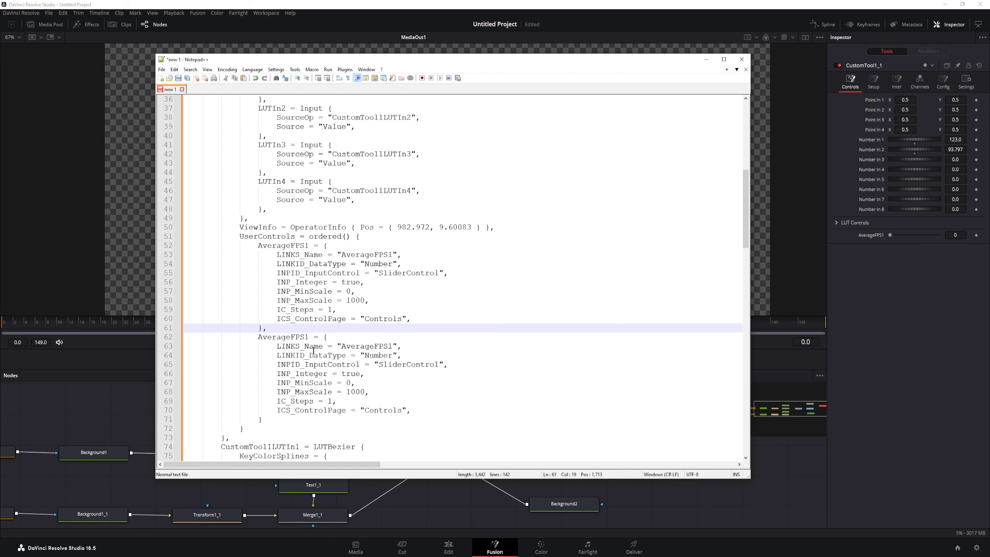
- Rename the duplicated control block to AverageFPS2, in both its ID and its LINKS_Name
{"action": "left_click", "coordinate": [309, 337]}
{"action": "key", "text": "BackSpace"}
{"action": "type", "text": "2"}
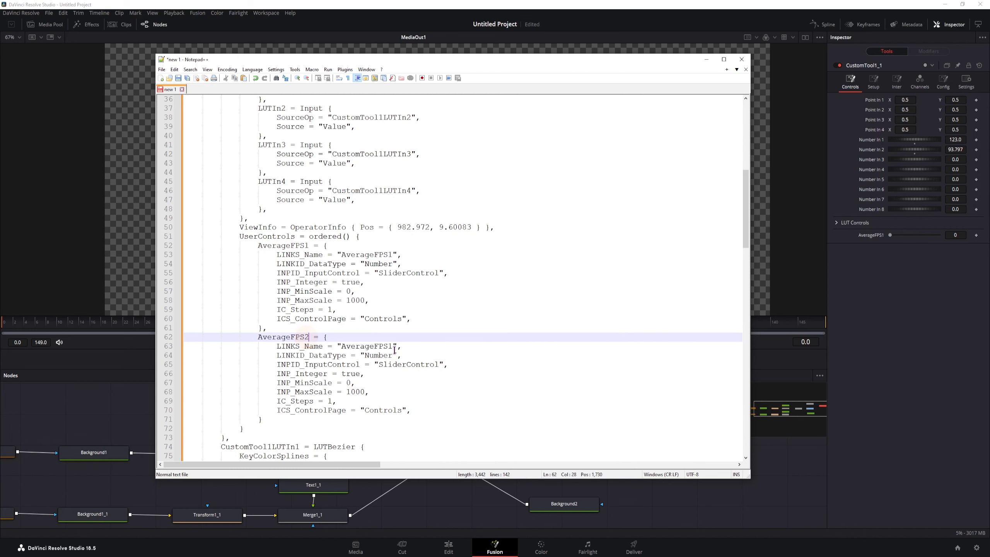
{"action": "left_click", "coordinate": [393, 346]}
{"action": "key", "text": "BackSpace"}
{"action": "type", "text": "2"}
- Copy the edited CustomTool1 definition with both AverageFPS controls and switch back to DaVinci Resolve
{"action": "scroll", "coordinate": [359, 358], "scroll_direction": "down", "scroll_amount": 16}
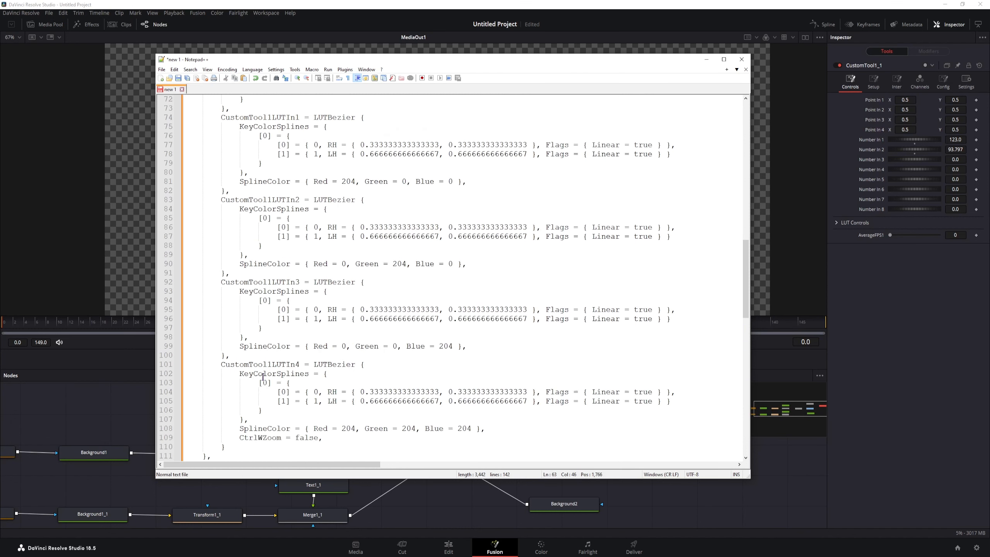
{"action": "left_click_drag", "start_coordinate": [191, 364], "coordinate": [188, 172]}
{"action": "scroll", "coordinate": [234, 291], "scroll_direction": "up", "scroll_amount": 20}
{"action": "scroll", "coordinate": [214, 283], "scroll_direction": "up", "scroll_amount": 1}
{"action": "key", "text": "ctrl+c"}
{"action": "left_click", "coordinate": [642, 508]}
{"action": "left_click", "coordinate": [667, 437]}
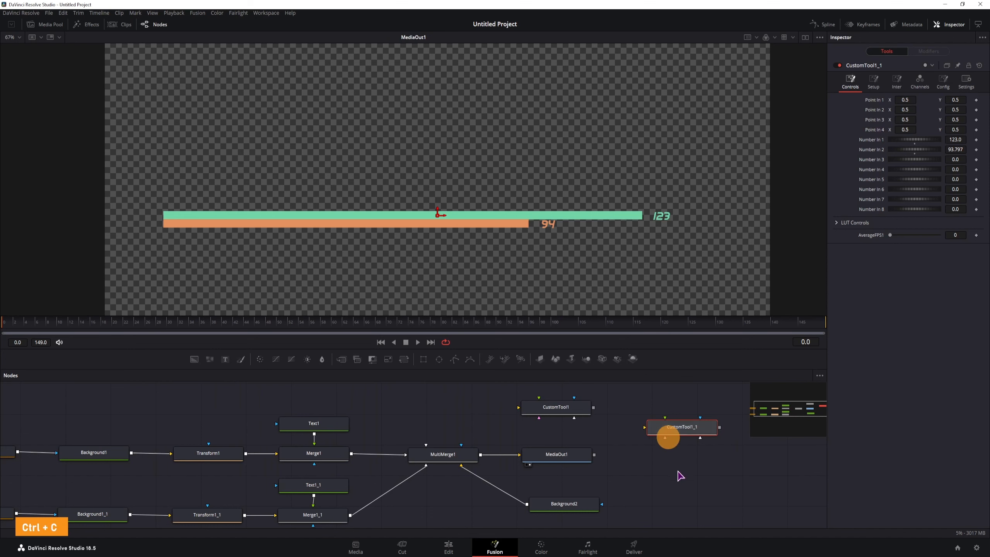
- Replace the CustomTool1_1 node with the newly copied definition and try its AverageFPS2 slider
{"action": "left_click", "coordinate": [677, 471]}
{"action": "left_click", "coordinate": [681, 433]}
{"action": "key", "text": "Delete"}
{"action": "left_click", "coordinate": [637, 425]}
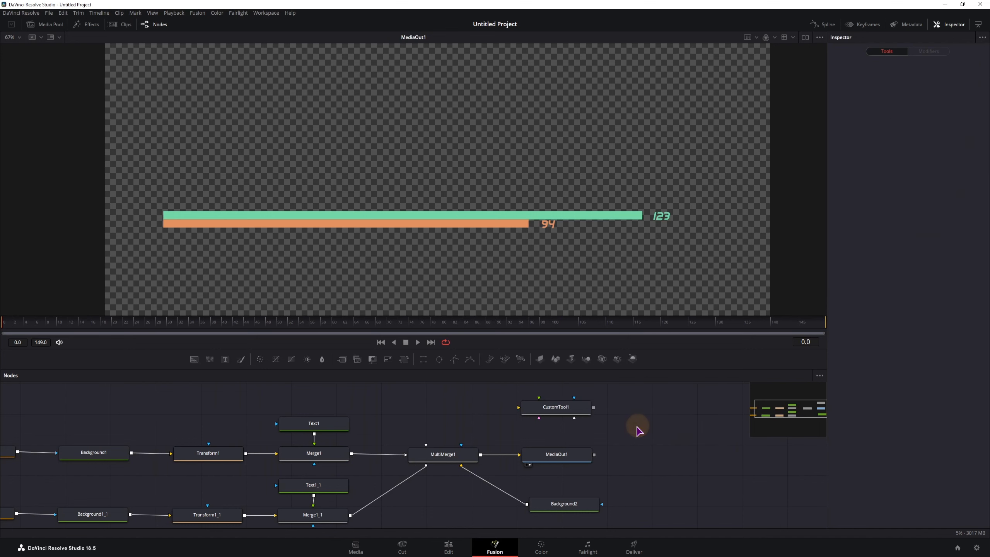
{"action": "key", "text": "ctrl+v"}
{"action": "left_click", "coordinate": [643, 434]}
{"action": "left_click_drag", "start_coordinate": [642, 434], "coordinate": [671, 435]}
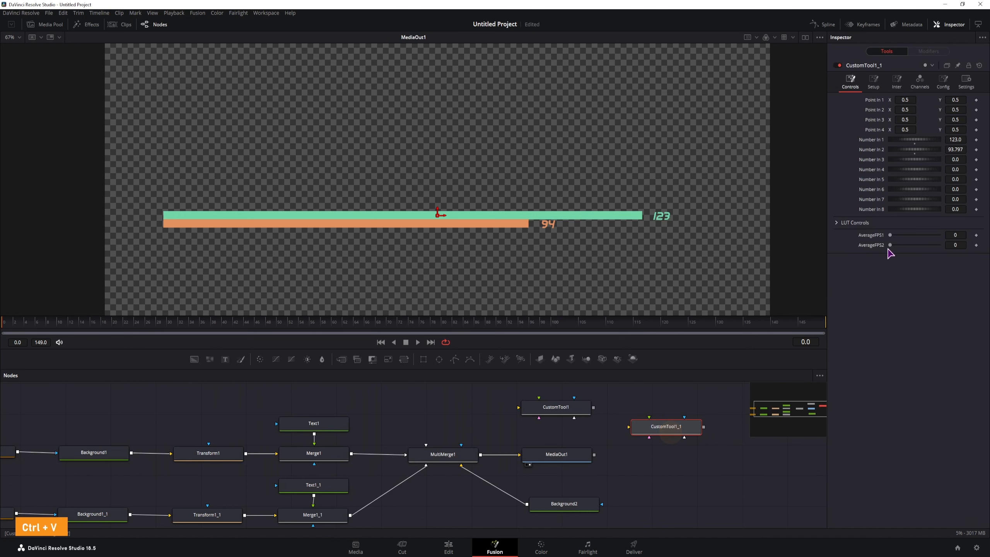
{"action": "mouse_move", "coordinate": [890, 245]}
{"action": "left_mouse_down"}
{"action": "mouse_move", "coordinate": [944, 253]}
{"action": "mouse_move", "coordinate": [882, 245]}
{"action": "mouse_move", "coordinate": [931, 237]}
{"action": "mouse_move", "coordinate": [894, 235]}
{"action": "left_mouse_up"}
- In the Notepad++ text, duplicate the AverageFPS1 and MinimumFPS1 control blocks below themselves, separating the pairs with a comma
{"action": "key", "text": "alt+Tab"}
{"action": "left_click", "coordinate": [258, 164]}
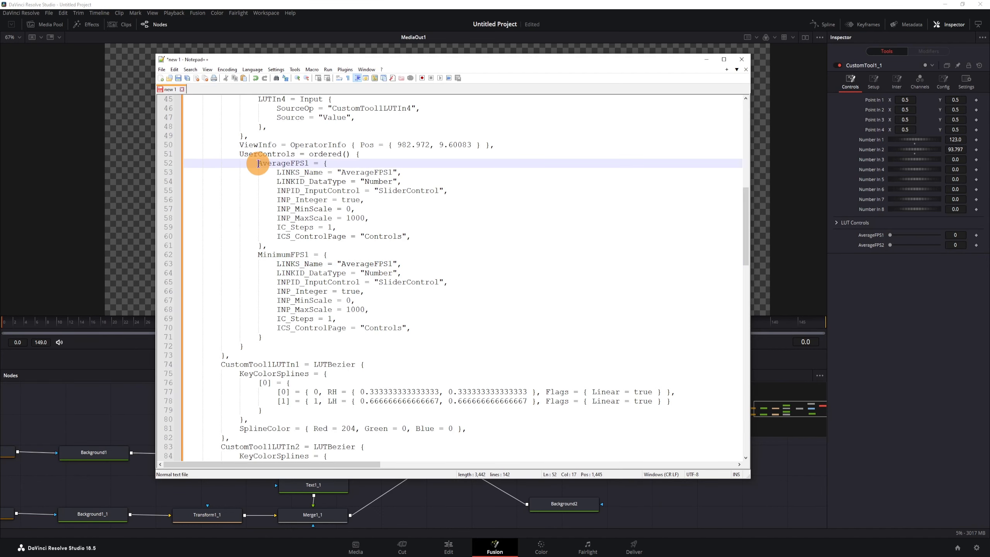
{"action": "left_click_drag", "start_coordinate": [258, 164], "coordinate": [262, 337]}
{"action": "key", "text": "ctrl+c"}
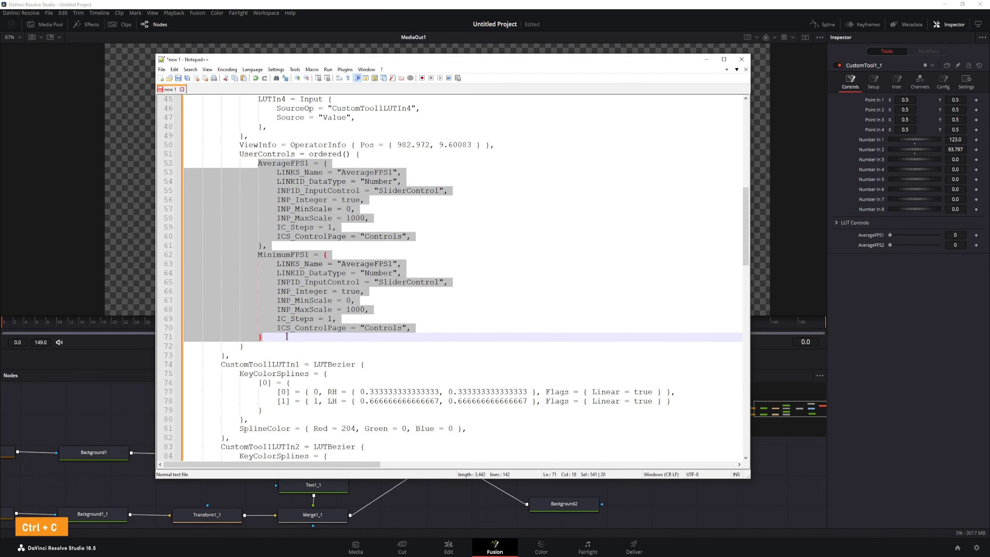
{"action": "left_click", "coordinate": [287, 336]}
{"action": "type", "text": ","}
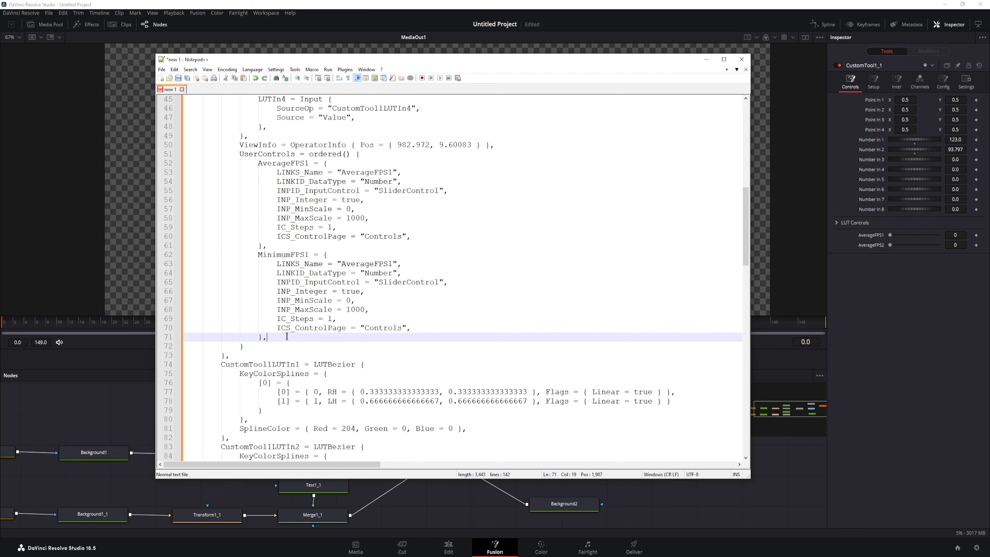
{"action": "key", "text": "Return"}
{"action": "key", "text": "ctrl+v"}
- Renumber the IDs of the duplicated control blocks to AverageFPS2 and MinimumFPS2
{"action": "left_click", "coordinate": [308, 281]}
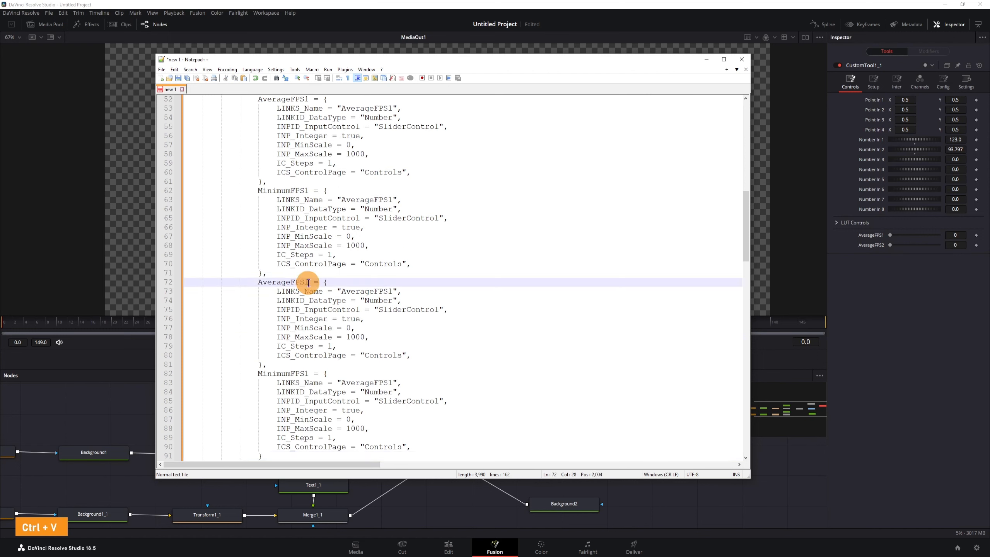
{"action": "key", "text": "BackSpace"}
{"action": "type", "text": "2"}
{"action": "left_click", "coordinate": [306, 374]}
{"action": "key", "text": "Delete"}
{"action": "type", "text": "2"}
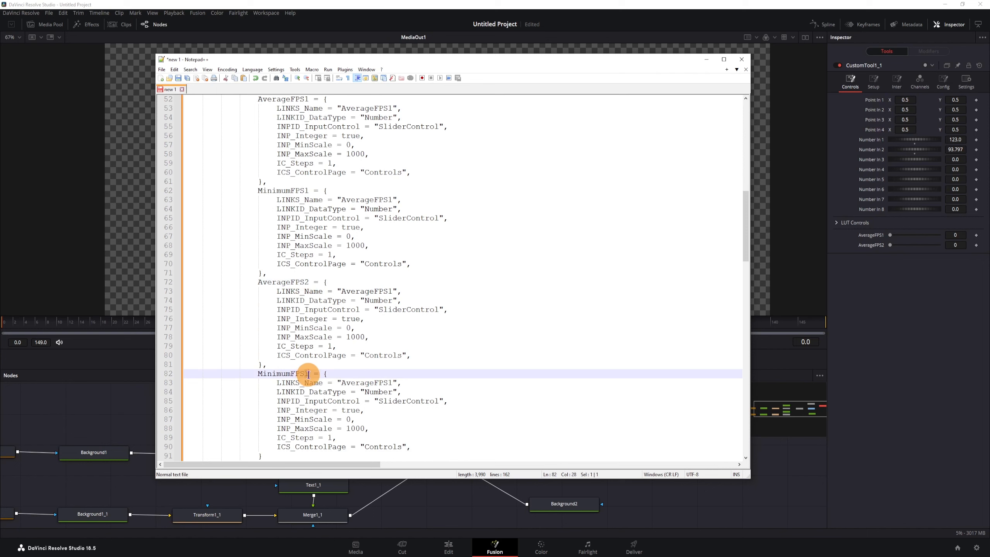
- Add a third pair of control blocks below MinimumFPS2, separated by a comma, with the IDs AverageFPS3 and MinimumFPS3
{"action": "scroll", "coordinate": [296, 352], "scroll_direction": "down", "scroll_amount": 5}
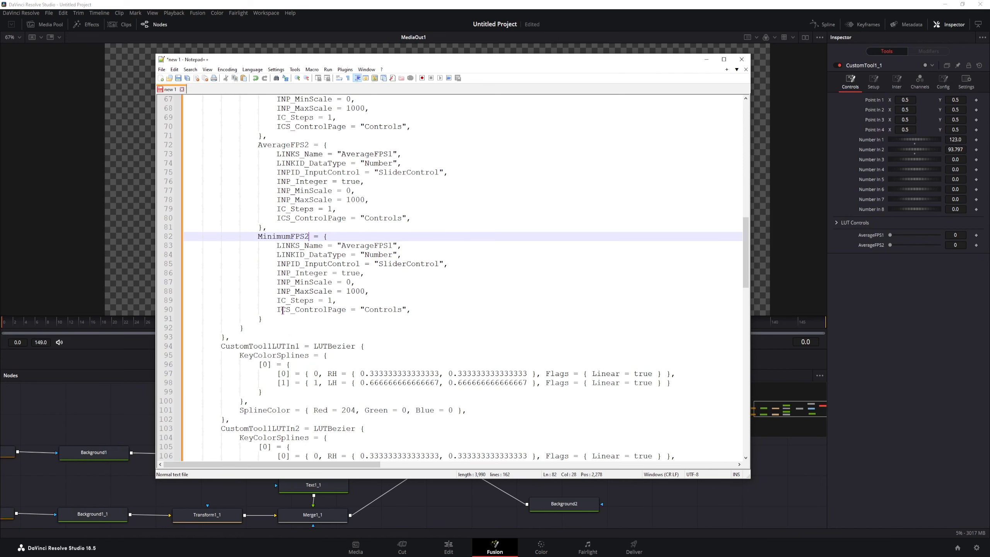
{"action": "left_click", "coordinate": [271, 319]}
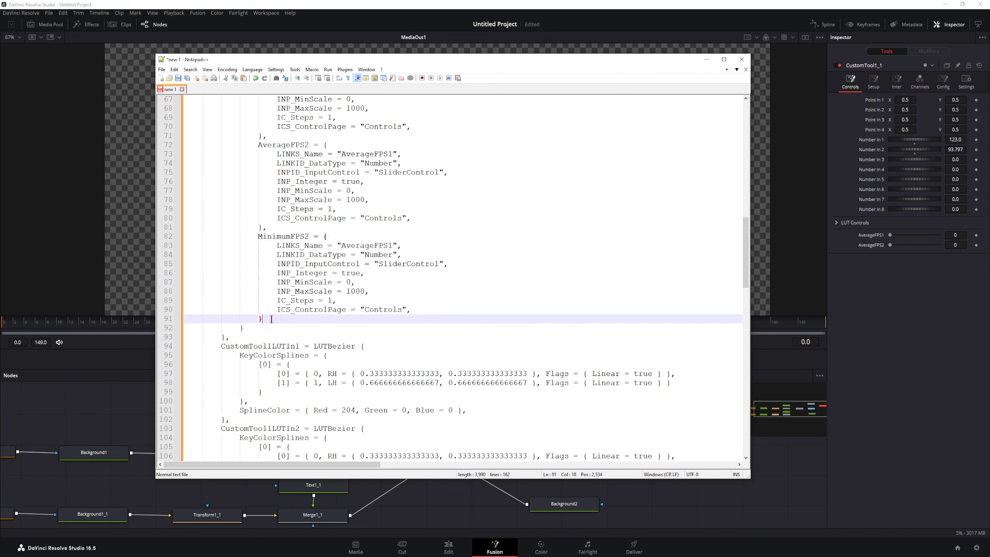
{"action": "key", "text": "Return"}
{"action": "key", "text": "ctrl+v"}
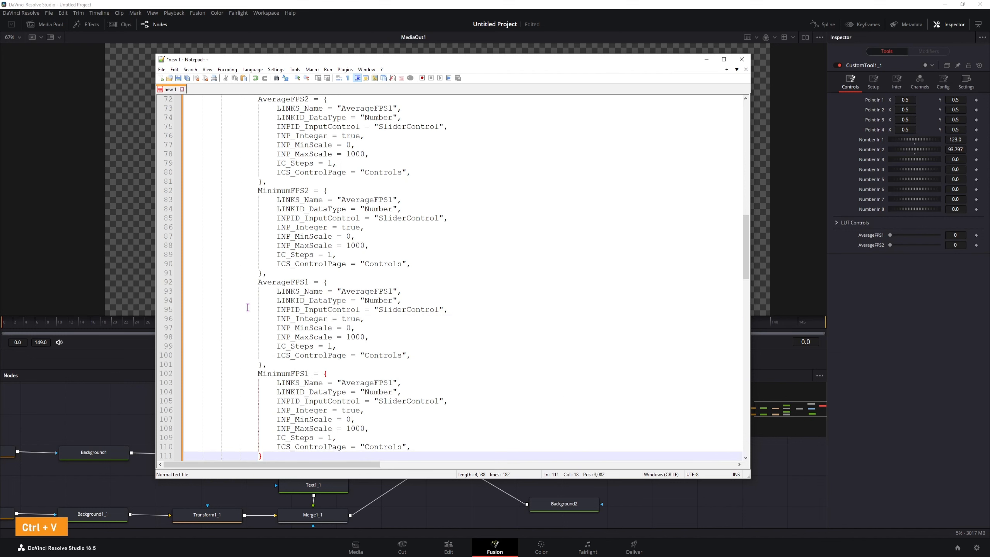
{"action": "left_click", "coordinate": [306, 283]}
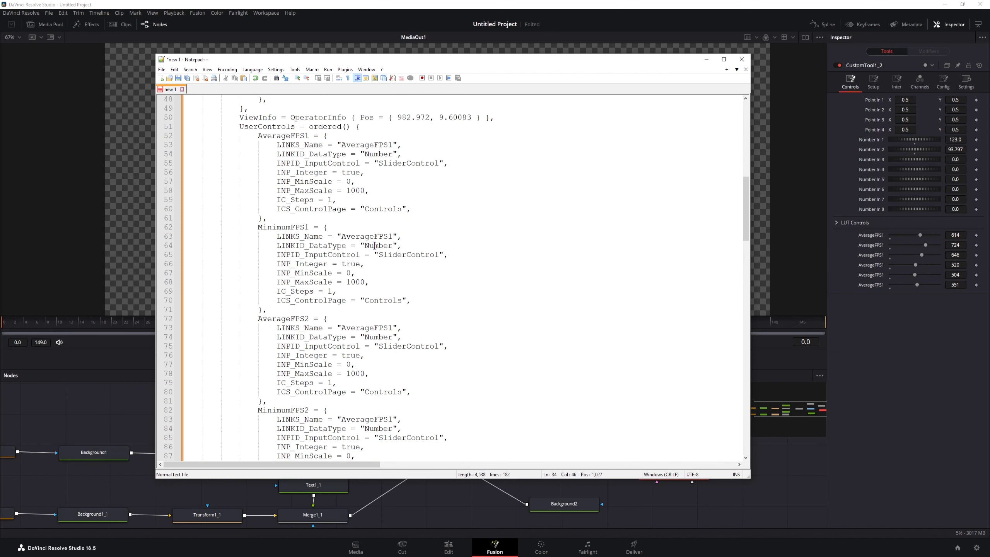
- Copy the IDs AverageFPS3 and MinimumFPS3 into the LINKS_Name values of their own blocks
{"action": "double_click", "coordinate": [344, 236]}
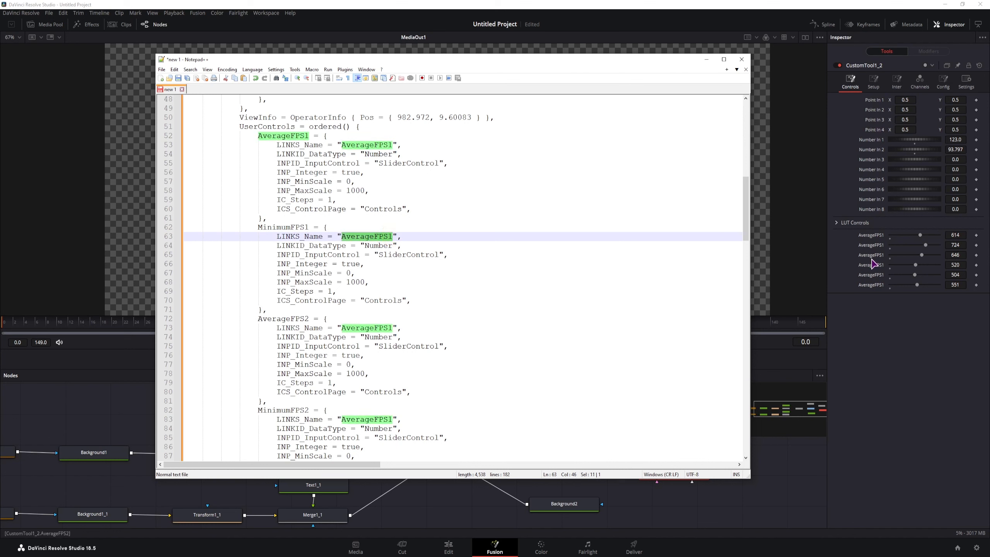
{"action": "left_click_drag", "start_coordinate": [308, 282], "coordinate": [258, 283]}
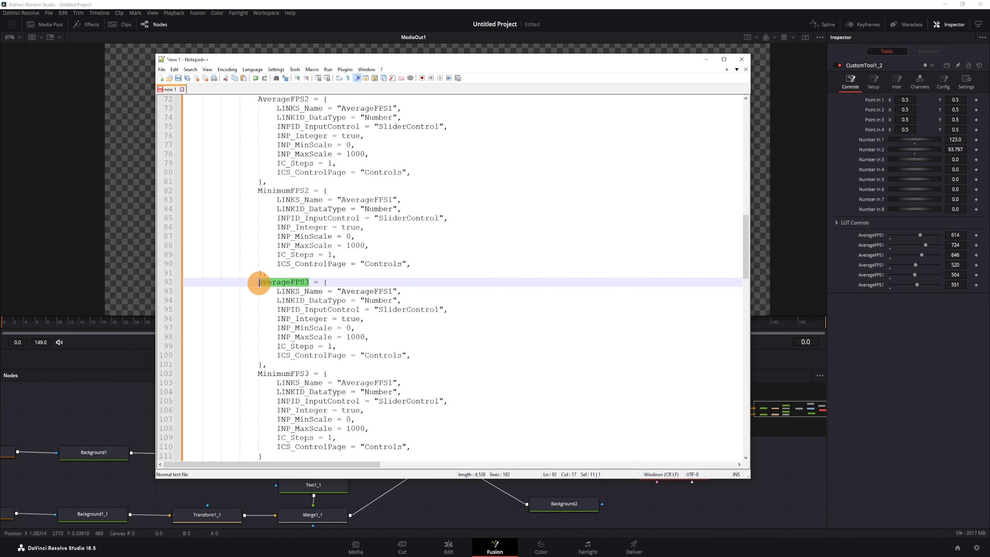
{"action": "key", "text": "ctrl+c"}
{"action": "left_click_drag", "start_coordinate": [342, 291], "coordinate": [393, 291]}
{"action": "key", "text": "ctrl+v"}
{"action": "double_click", "coordinate": [310, 373]}
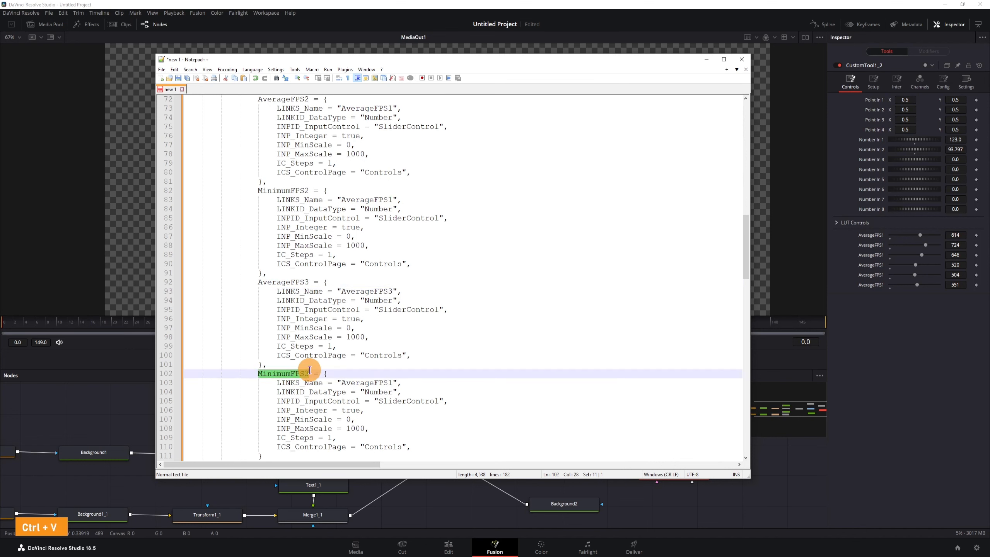
{"action": "key", "text": "ctrl+c"}
{"action": "double_click", "coordinate": [392, 381]}
{"action": "key", "text": "ctrl+v"}
- Match the LINKS_Name values of the second pair to their IDs, MinimumFPS2 and AverageFPS2
{"action": "scroll", "coordinate": [393, 355], "scroll_direction": "up", "scroll_amount": 3}
{"action": "double_click", "coordinate": [307, 273]}
{"action": "key", "text": "ctrl+c"}
{"action": "key", "text": "ctrl+v"}
{"action": "double_click", "coordinate": [307, 183]}
{"action": "key", "text": "ctrl+c"}
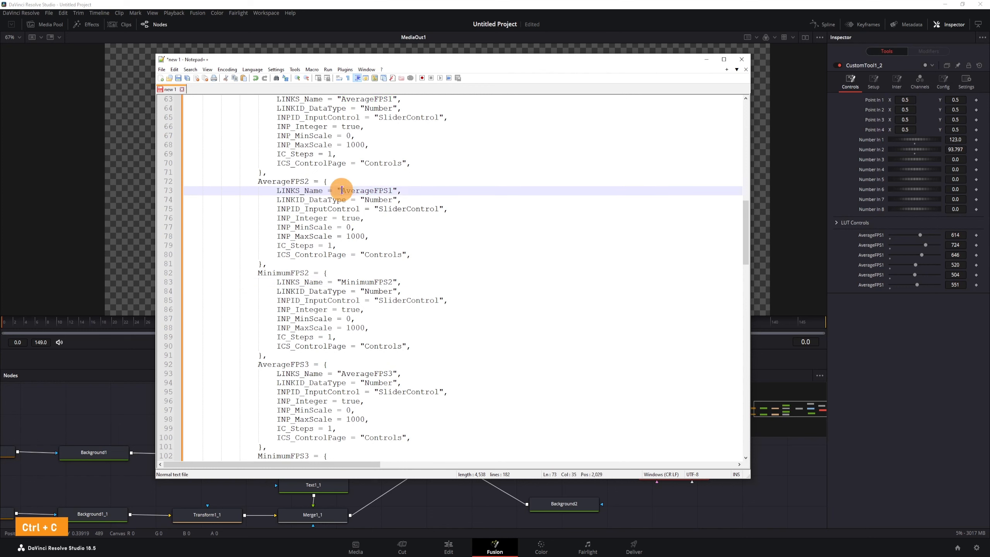
{"action": "left_click_drag", "start_coordinate": [341, 190], "coordinate": [392, 190]}
{"action": "key", "text": "ctrl+v"}
- Set the LINKS_Name of the MinimumFPS1 block to MinimumFPS1, copy the full tool definition and paste it as a new node in DaVinci Resolve
{"action": "scroll", "coordinate": [409, 276], "scroll_direction": "up", "scroll_amount": 5}
{"action": "double_click", "coordinate": [307, 226]}
{"action": "key", "text": "ctrl+c"}
{"action": "key", "text": "ctrl+v"}
{"action": "scroll", "coordinate": [392, 236], "scroll_direction": "up", "scroll_amount": 13}
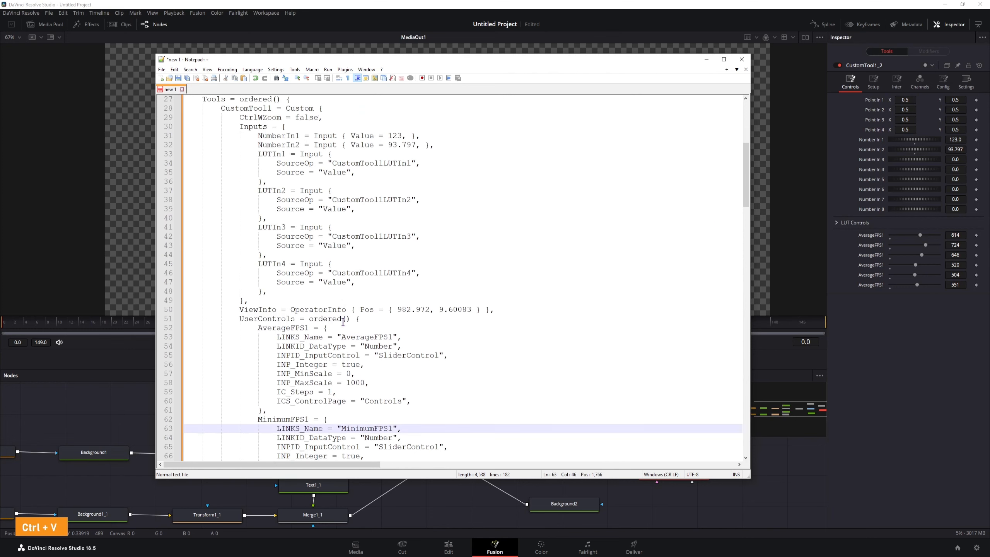
{"action": "left_click_drag", "start_coordinate": [186, 256], "coordinate": [193, 193]}
{"action": "key", "text": "ctrl+s"}
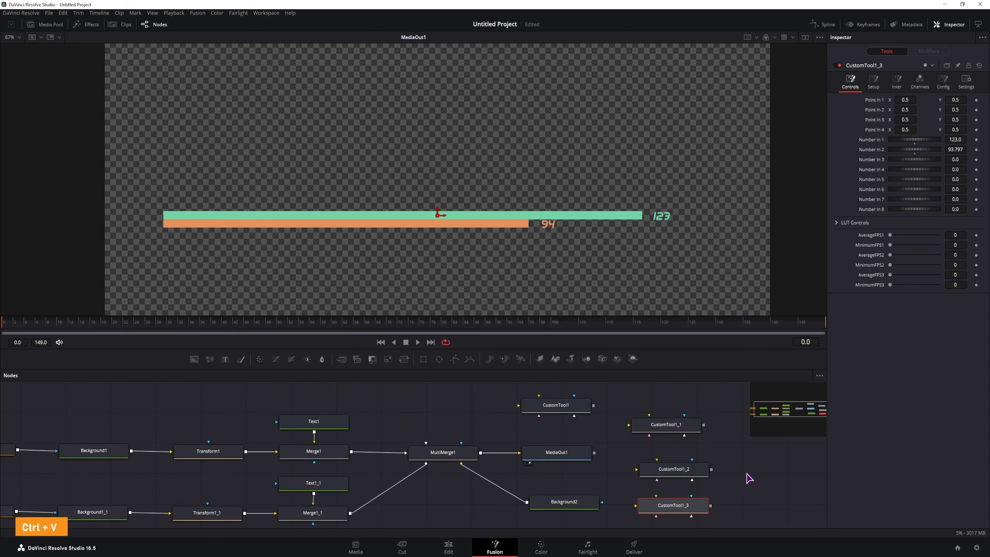
- Delete the outdated CustomTool1_1 and CustomTool1_2 nodes and move CustomTool1_3 beside CustomTool1
{"action": "left_click_drag", "start_coordinate": [743, 477], "coordinate": [672, 404]}
{"action": "key", "text": "Delete"}
{"action": "left_click_drag", "start_coordinate": [685, 502], "coordinate": [671, 406]}
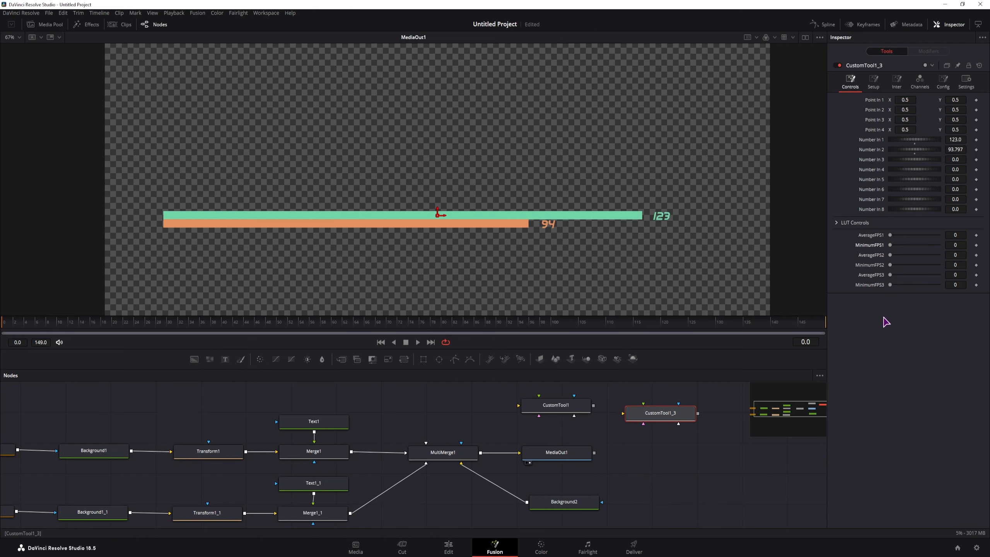
- Duplicate the Transform, Text and Merge nodes of both existing bars below the originals, leaving out the Rectangle and Background nodes
{"action": "left_click", "coordinate": [466, 455]}
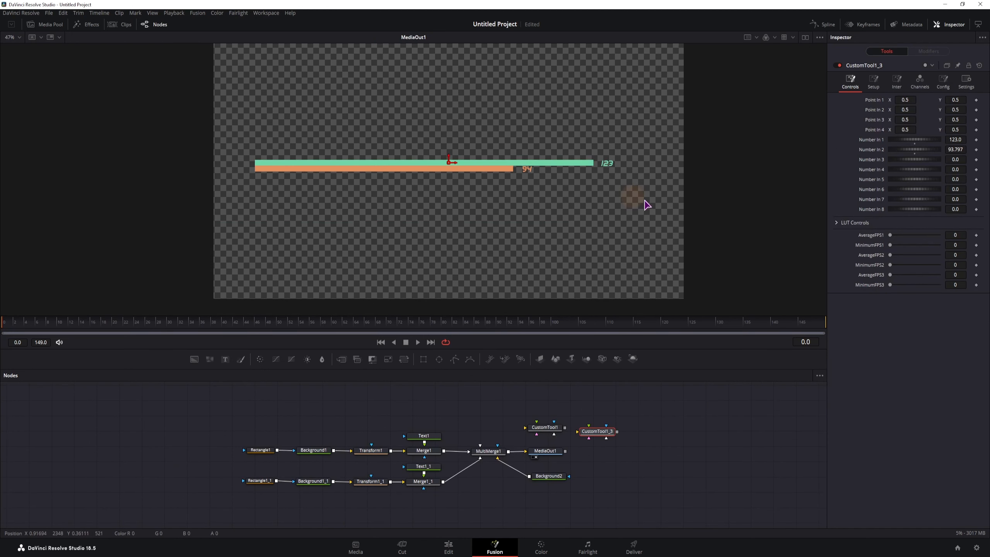
{"action": "left_click_drag", "start_coordinate": [644, 197], "coordinate": [248, 145]}
{"action": "scroll", "coordinate": [467, 503], "scroll_direction": "down", "scroll_amount": 3}
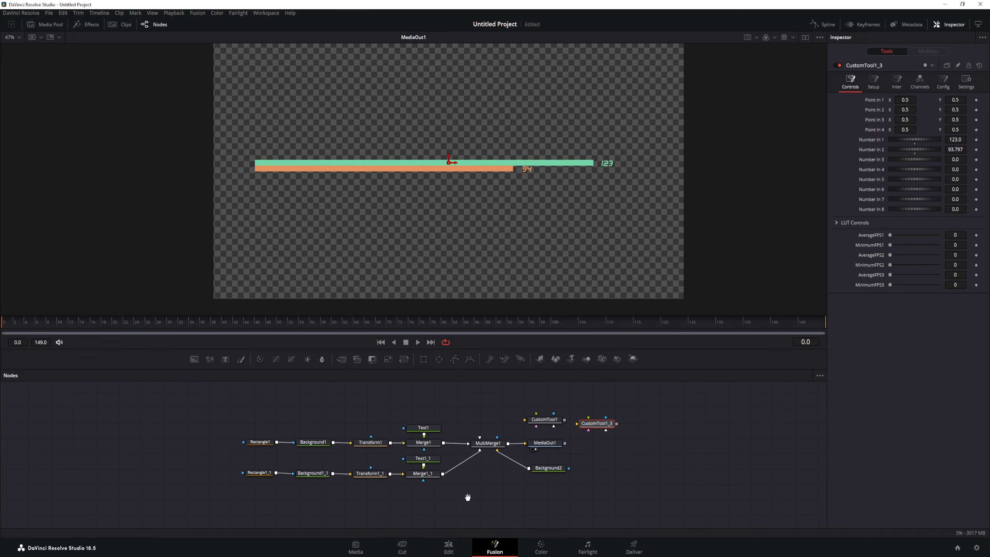
{"action": "left_click_drag", "start_coordinate": [440, 477], "coordinate": [241, 390]}
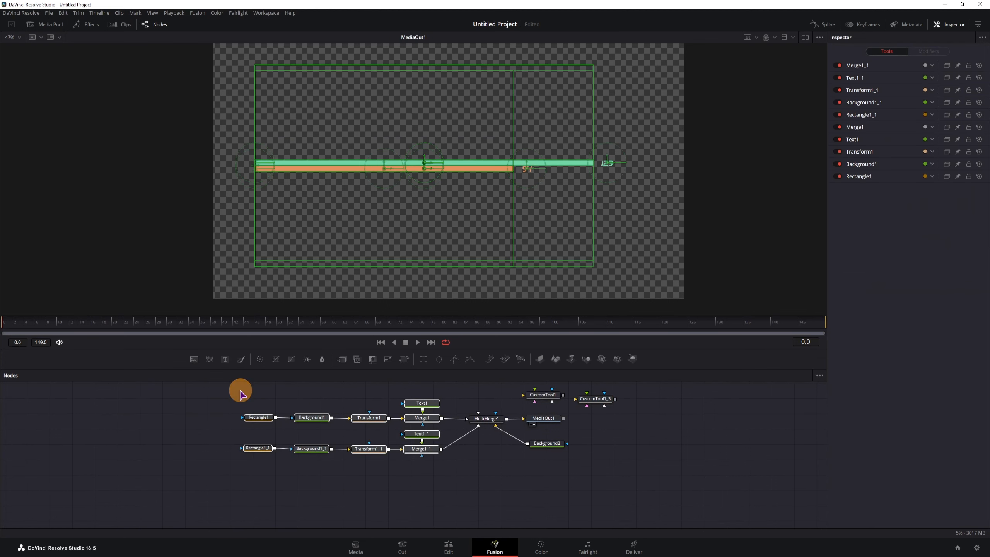
{"action": "left_click_drag", "start_coordinate": [351, 389], "coordinate": [450, 470]}
{"action": "key", "text": "ctrl+c"}
{"action": "key", "text": "ctrl+v"}
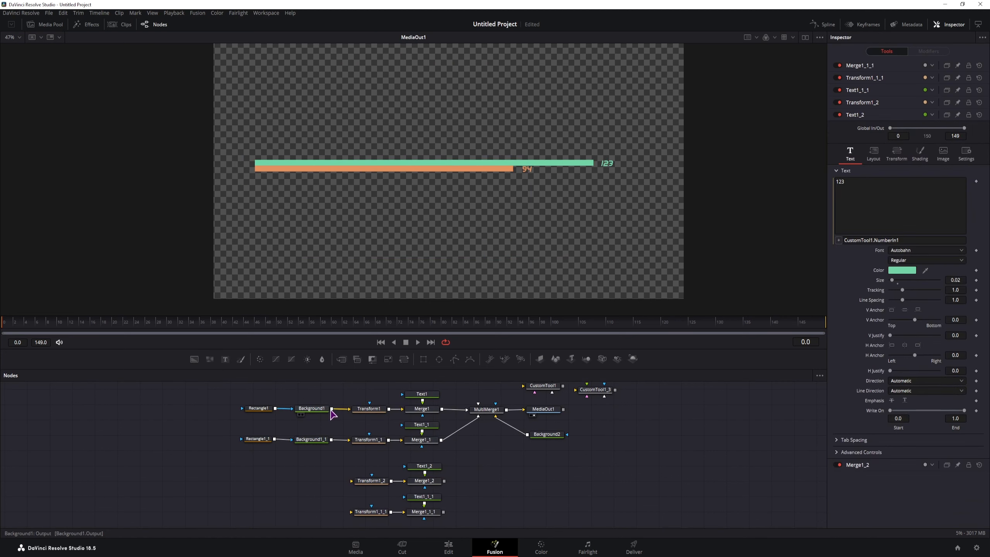
- Connect Background1 to Transform1_2 and Background1_1 to Transform1_1_1, and feed both duplicated merges into MultiMerge1
{"action": "left_click_drag", "start_coordinate": [332, 408], "coordinate": [351, 480]}
{"action": "left_click_drag", "start_coordinate": [331, 439], "coordinate": [351, 516]}
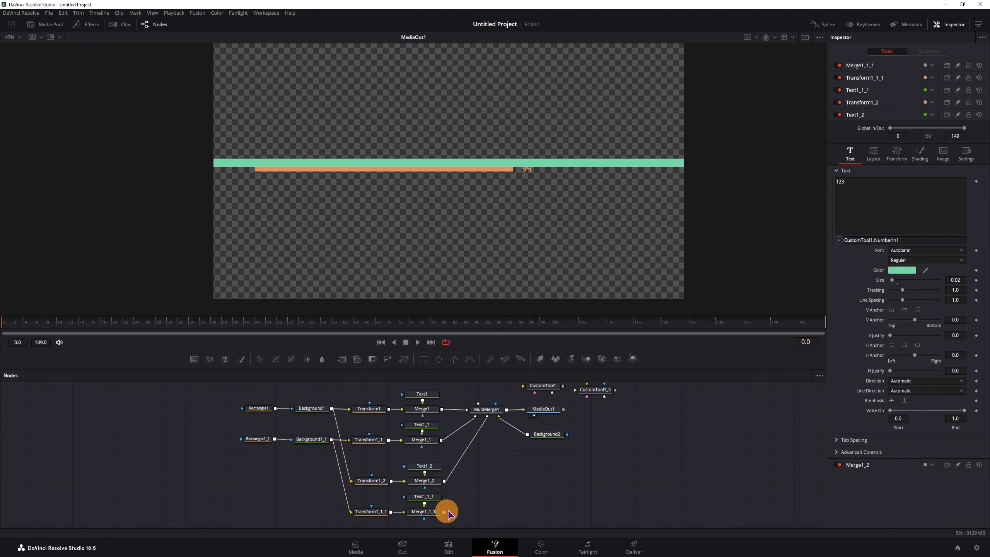
{"action": "left_click_drag", "start_coordinate": [445, 511], "coordinate": [494, 409]}
{"action": "left_click", "coordinate": [505, 496]}
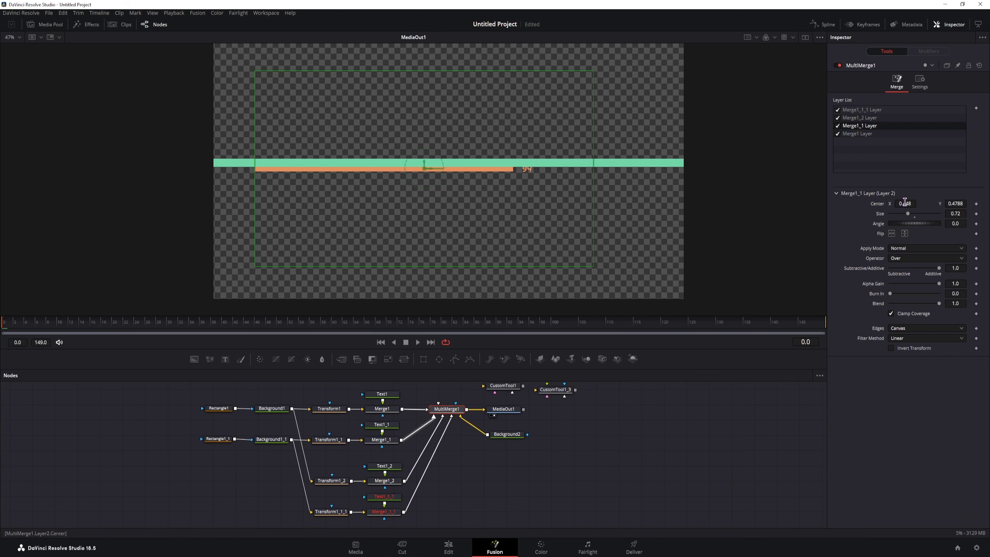
- Set the Merge1_2 layer of MultiMerge1 to size 0.72 and copy the Merge1_1 layer's Center X of 0.448 to it
{"action": "left_click", "coordinate": [867, 118]}
{"action": "left_click", "coordinate": [956, 212]}
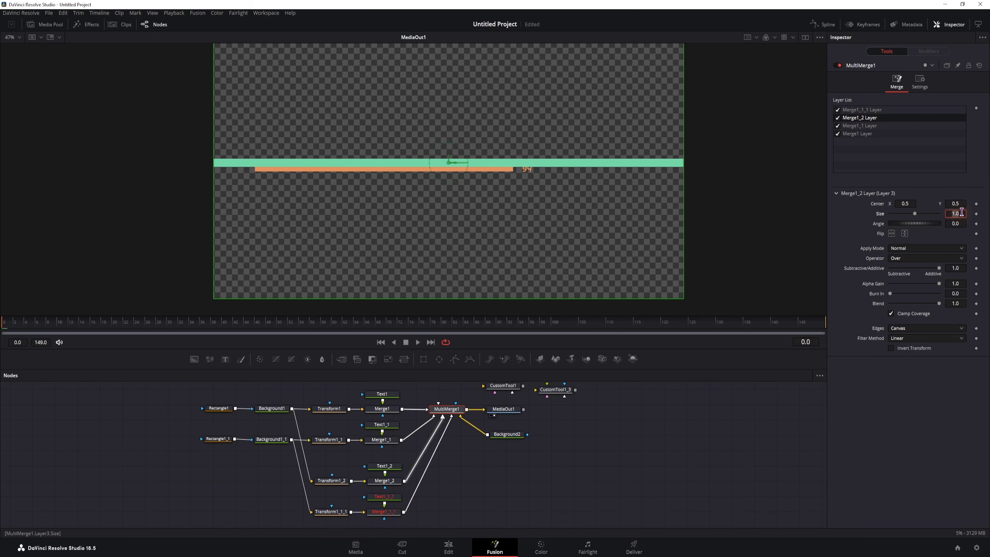
{"action": "type", "text": "0.7"}
{"action": "type", "text": "2"}
{"action": "double_click", "coordinate": [911, 204]}
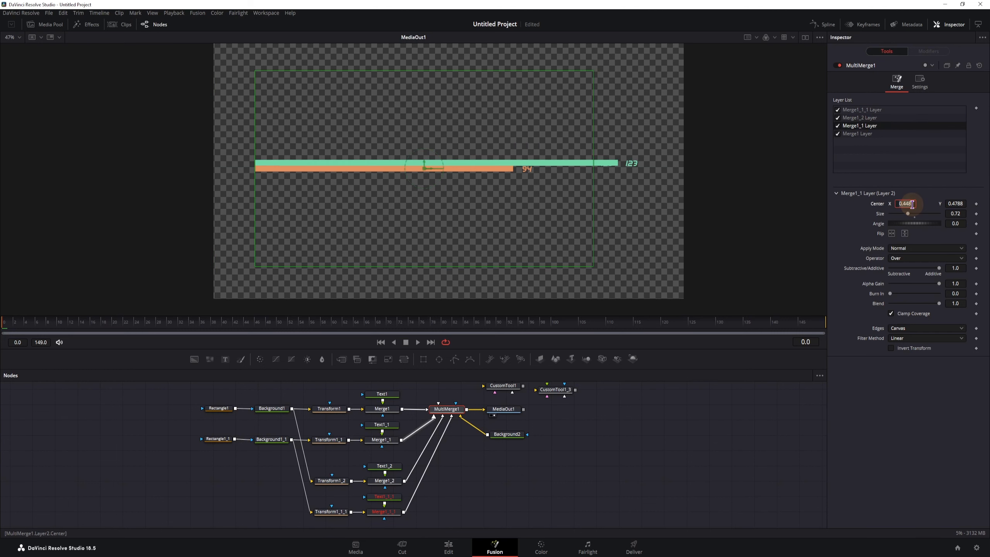
{"action": "key", "text": "ctrl+c"}
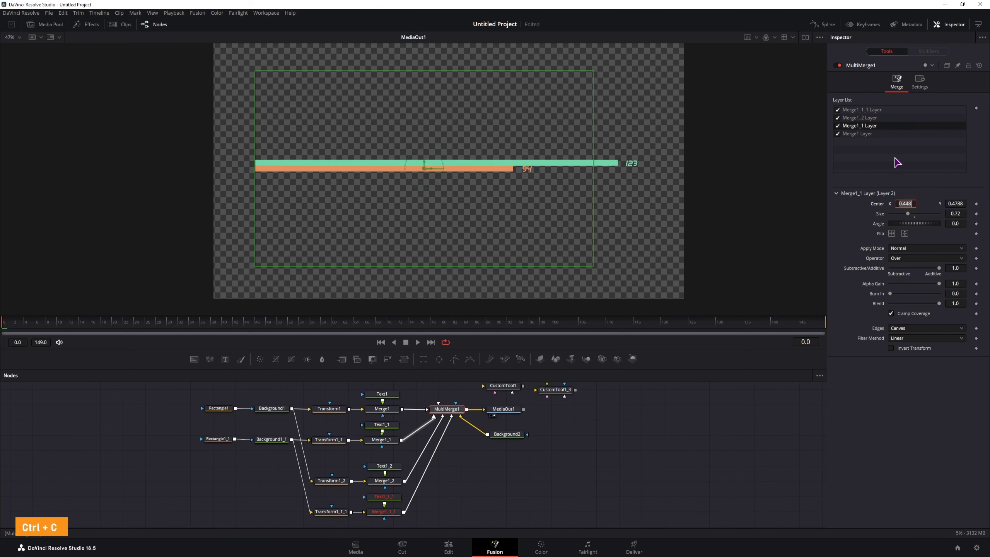
{"action": "left_click", "coordinate": [877, 117]}
{"action": "double_click", "coordinate": [910, 203]}
{"action": "key", "text": "ctrl+v"}
{"action": "left_click", "coordinate": [930, 387]}
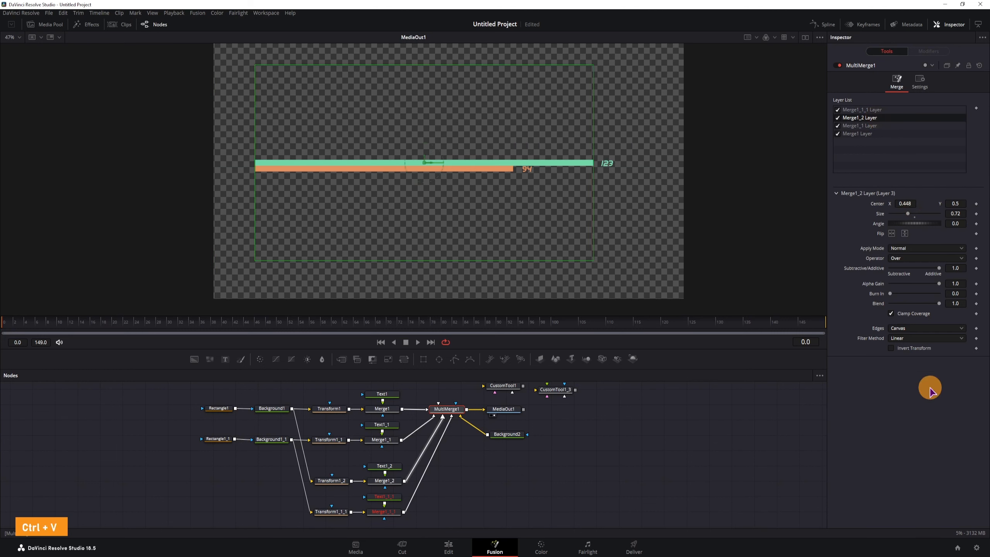
- Lower the Merge1_2 layer beneath the orange bar and place the Merge1_1_1 layer at Center 0.448, 0.398 with size 0.72
{"action": "left_click_drag", "start_coordinate": [956, 204], "coordinate": [930, 210]}
{"action": "left_click", "coordinate": [861, 109]}
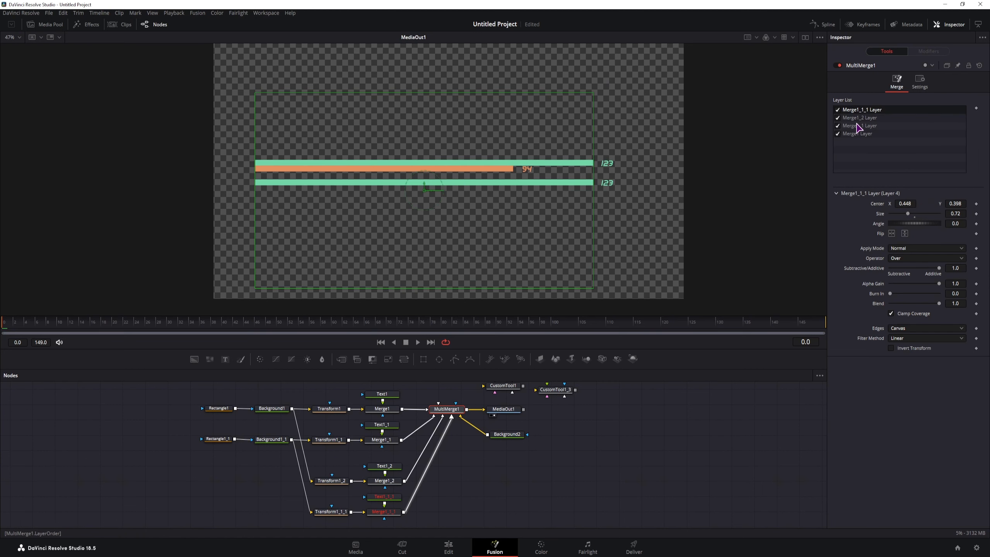
- View Text1_1_1 on its own in the first viewer and examine its text expression linked to CustomTool1's second number
{"action": "left_click", "coordinate": [388, 498]}
{"action": "key", "text": "1"}
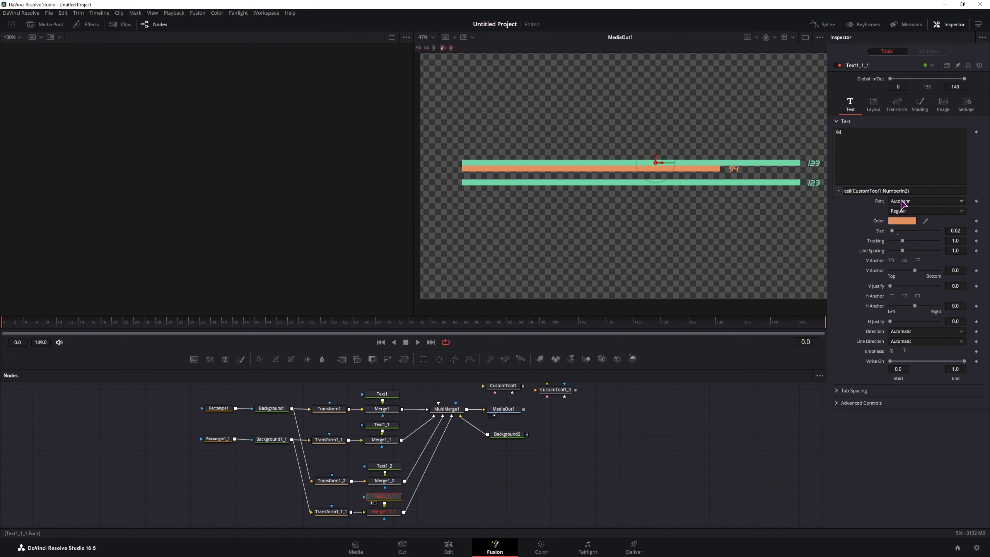
{"action": "left_click", "coordinate": [919, 190]}
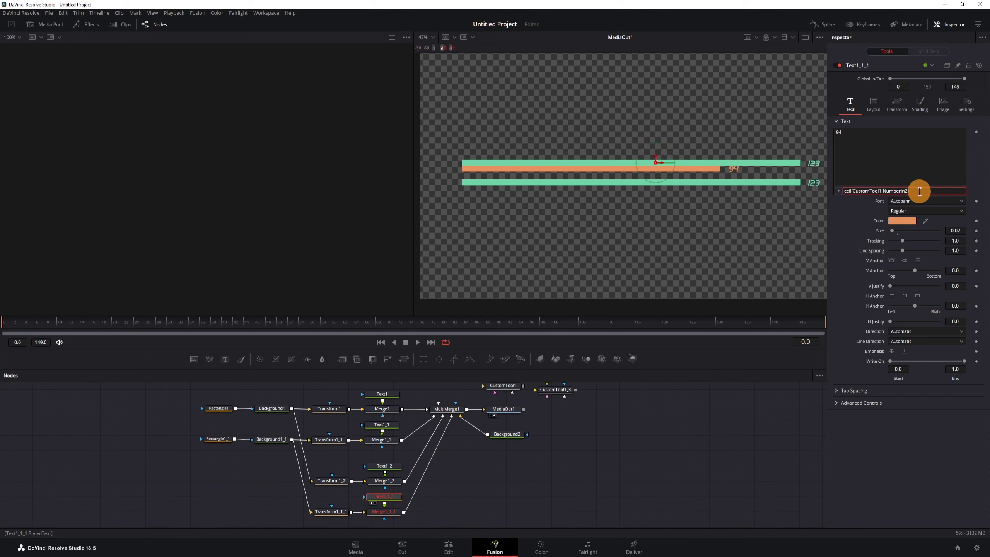
{"action": "middle_click", "coordinate": [580, 383]}
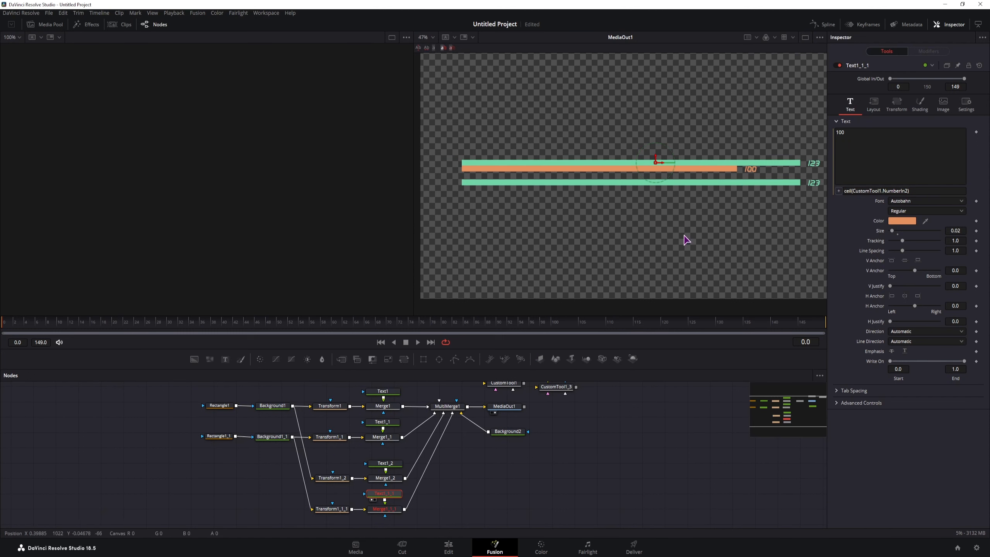
- On CustomTool1_3, set AverageFPS1 to 215, MinimumFPS1 to 190, AverageFPS2 to 208, MinimumFPS2 to 177, AverageFPS3 to 188 and MinimumFPS3 to 162
{"action": "left_click", "coordinate": [385, 463]}
{"action": "left_click_drag", "start_coordinate": [614, 433], "coordinate": [586, 466]}
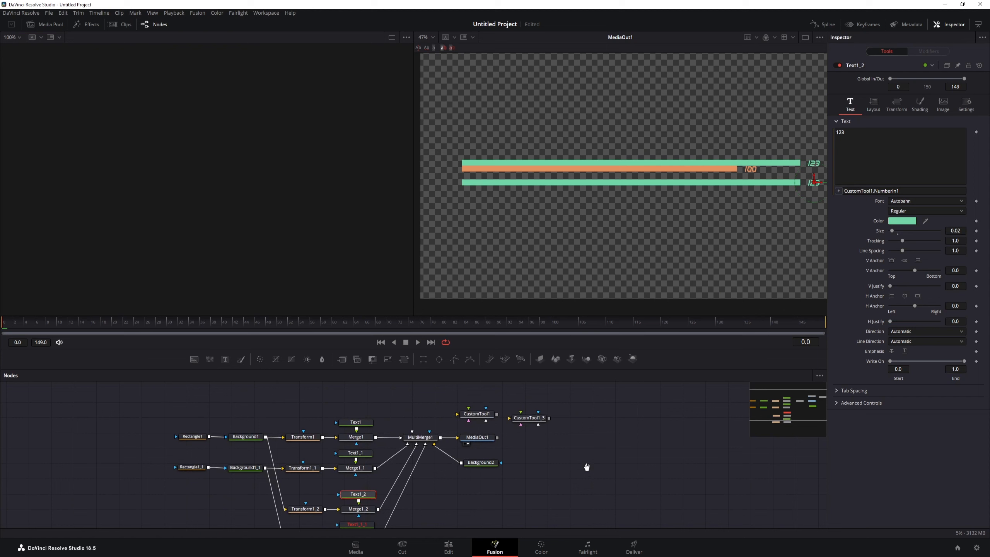
{"action": "left_click", "coordinate": [530, 421]}
{"action": "left_click", "coordinate": [962, 236]}
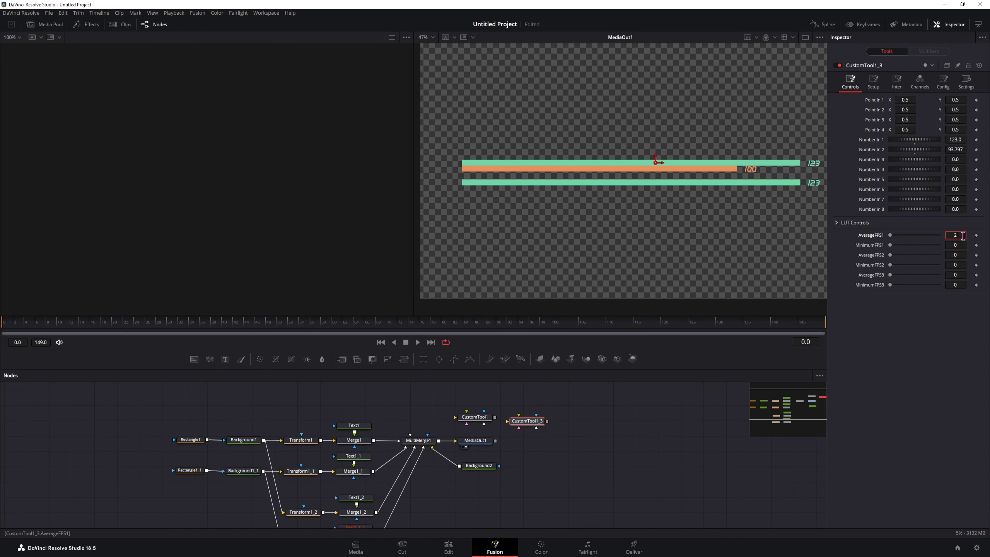
{"action": "key", "text": "Return"}
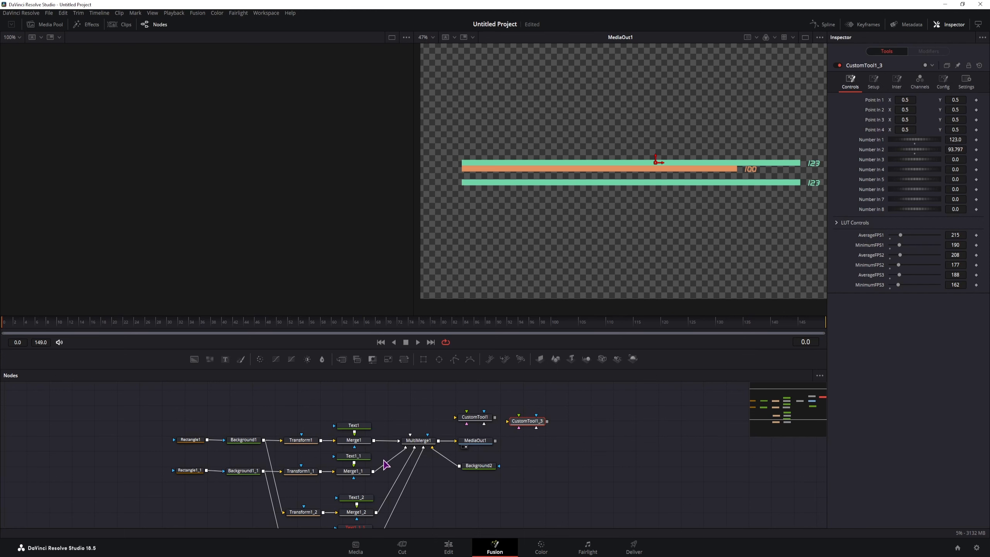
- Change the text expression of Text1 to CustomTool1_3.AverageFPS1
{"action": "left_click", "coordinate": [355, 425]}
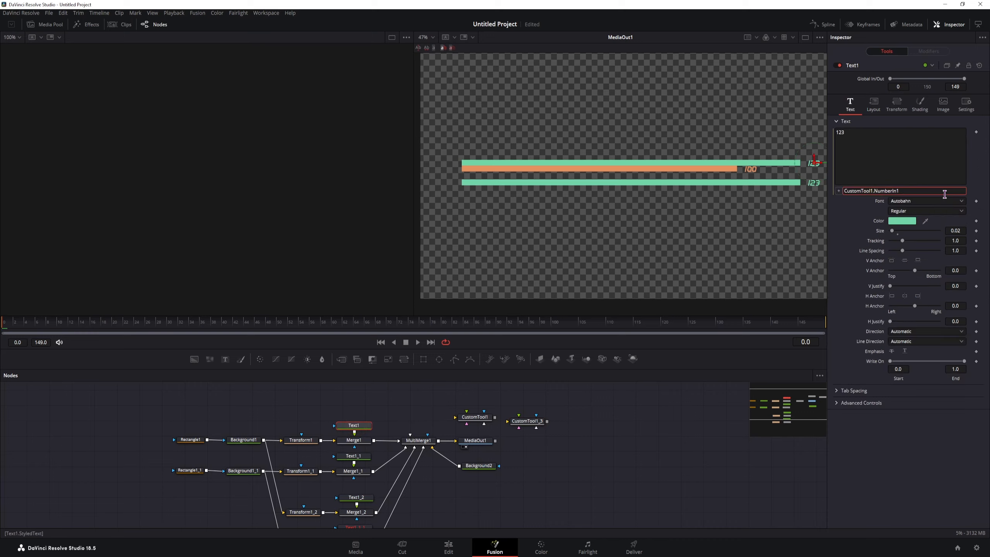
{"action": "type", "text": "_3.NumberIn1"}
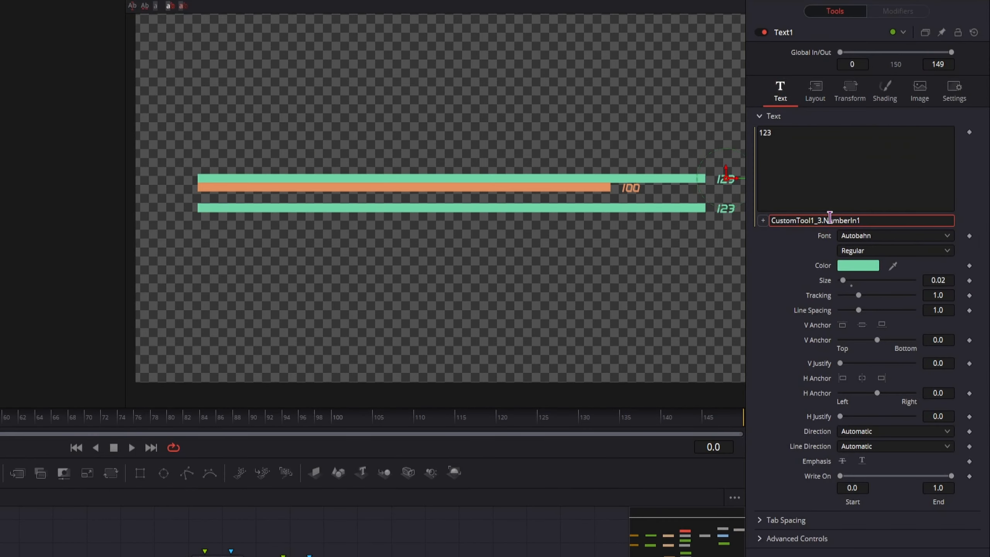
{"action": "left_click_drag", "start_coordinate": [823, 219], "coordinate": [893, 221]}
{"action": "type", "text": "AverageFPS"}
{"action": "key", "text": "Return"}
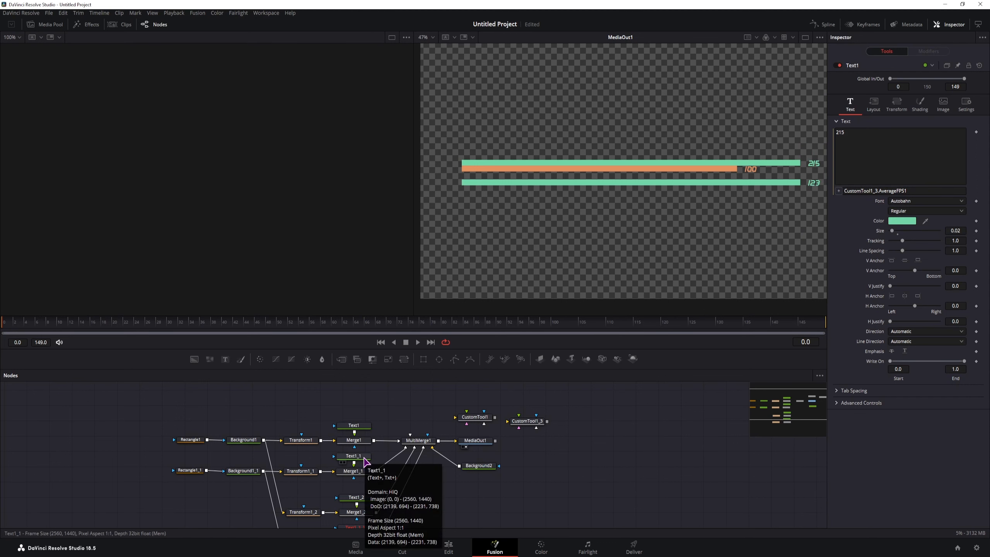
- Reuse Text1's expression in Text1_1, editing it to ceil(CustomTool1_3.MinimumFPS1)
{"action": "left_click", "coordinate": [930, 192]}
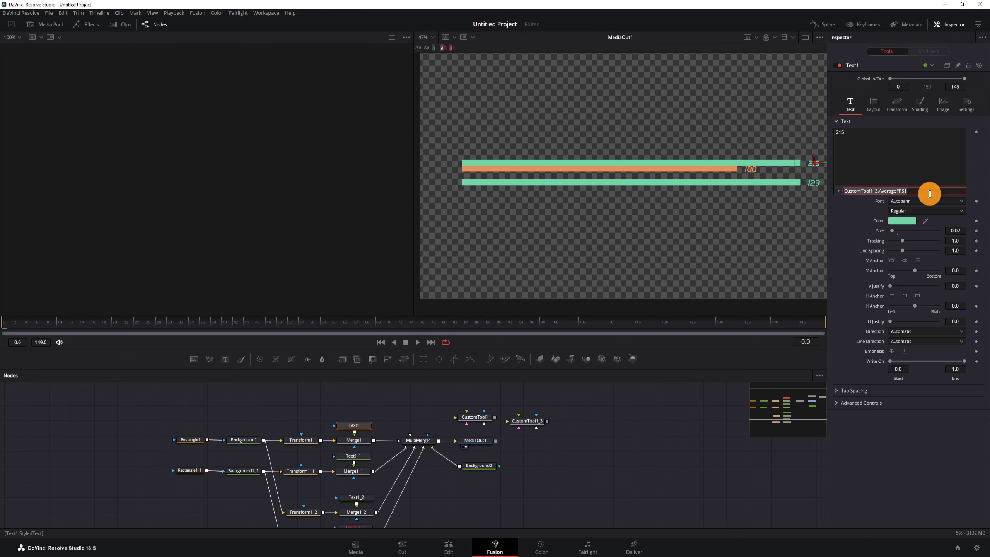
{"action": "key", "text": "ctrl+c"}
{"action": "left_click", "coordinate": [362, 457]}
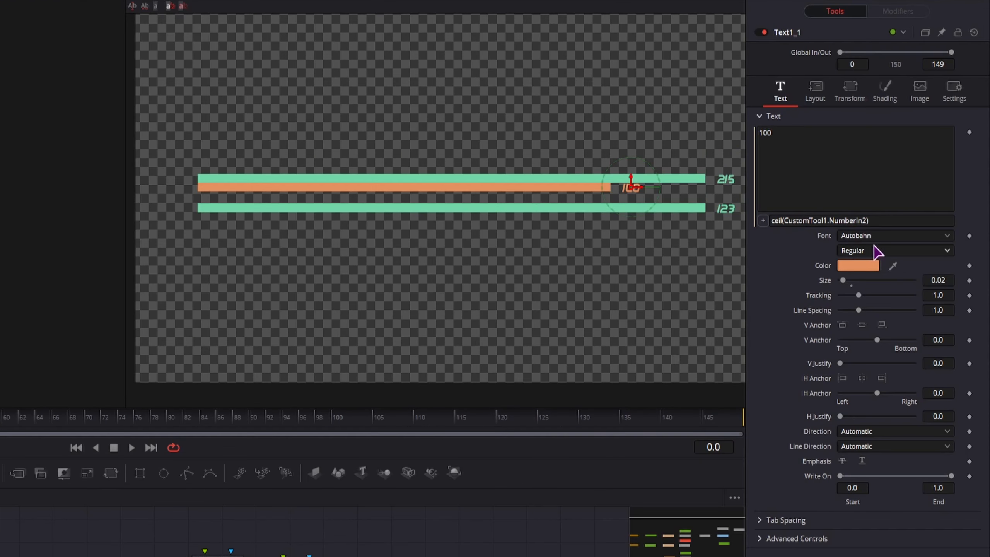
{"action": "left_click_drag", "start_coordinate": [866, 221], "coordinate": [785, 223]}
{"action": "key", "text": "ctrl+v"}
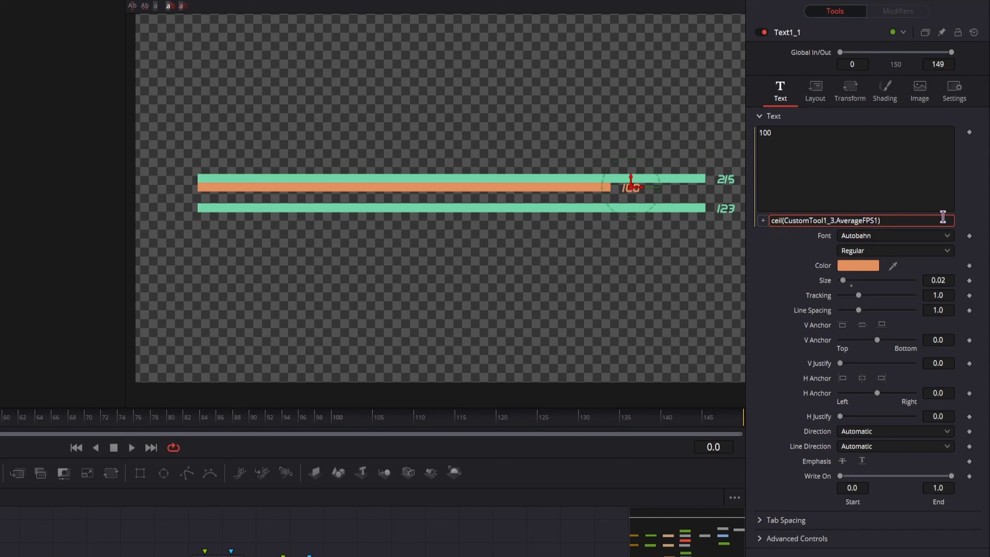
{"action": "left_click_drag", "start_coordinate": [861, 221], "coordinate": [837, 221]}
{"action": "key", "text": "BackSpace"}
- Set the X Size expression of Transform1_1 to CustomTool1_3.MinimumFPS1/CustomTool1_3.AverageFPS1
{"action": "left_click", "coordinate": [298, 471]}
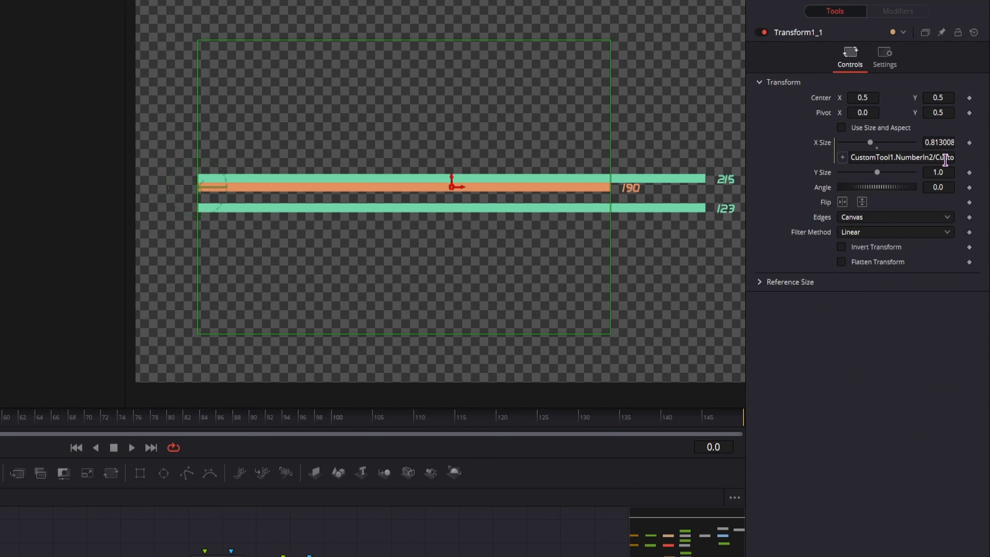
{"action": "left_click", "coordinate": [945, 160]}
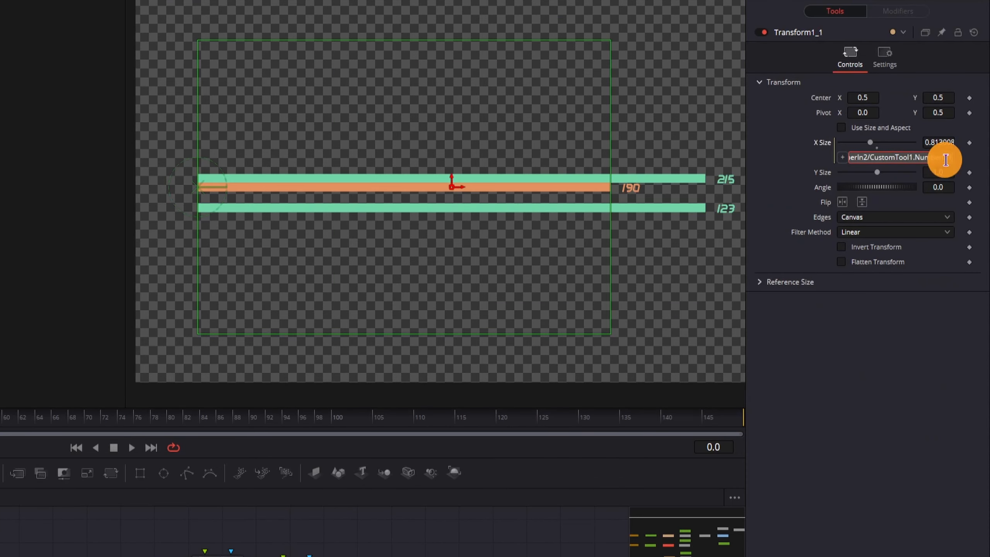
{"action": "key", "text": "ctrl+a"}
{"action": "key", "text": "ctrl+v"}
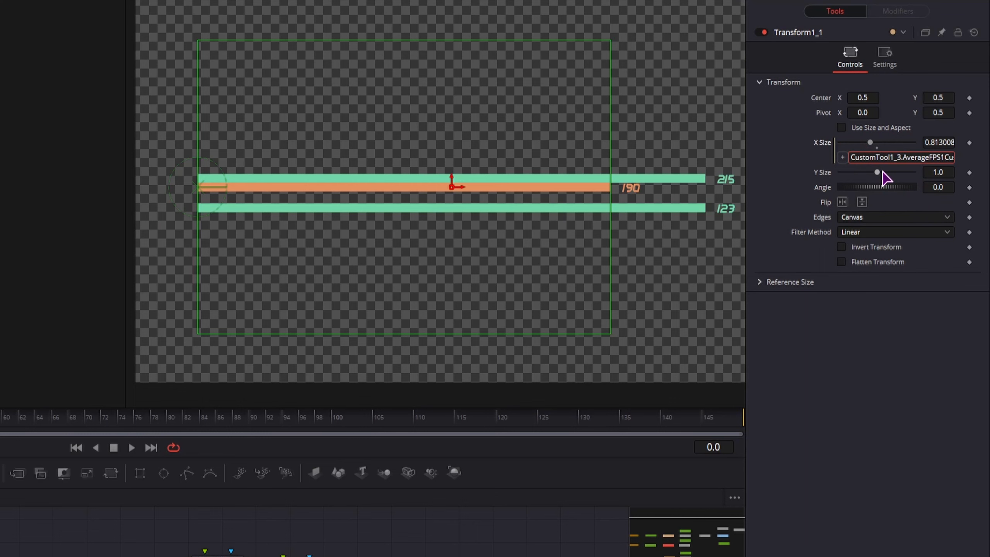
{"action": "left_click_drag", "start_coordinate": [902, 157], "coordinate": [929, 157]}
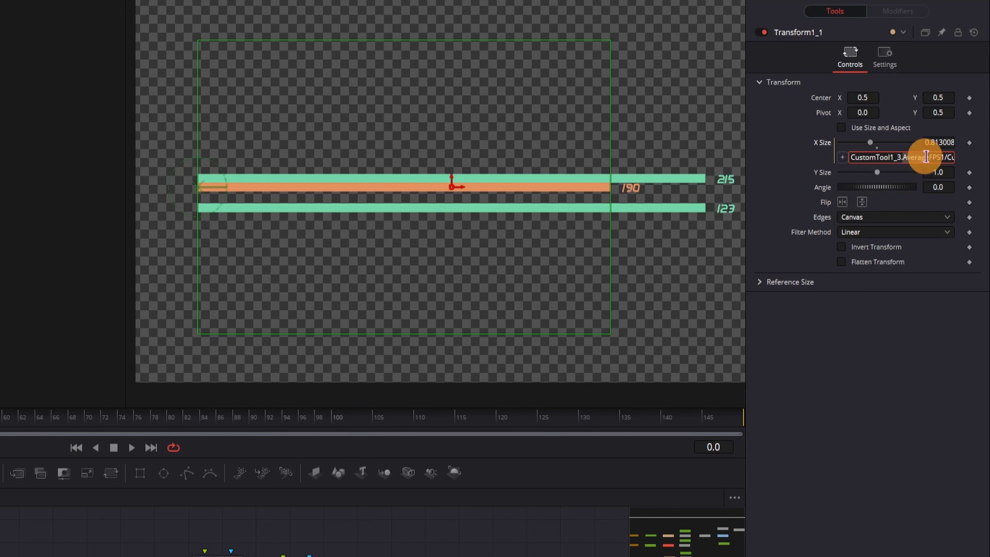
{"action": "type", "text": "Minimum"}
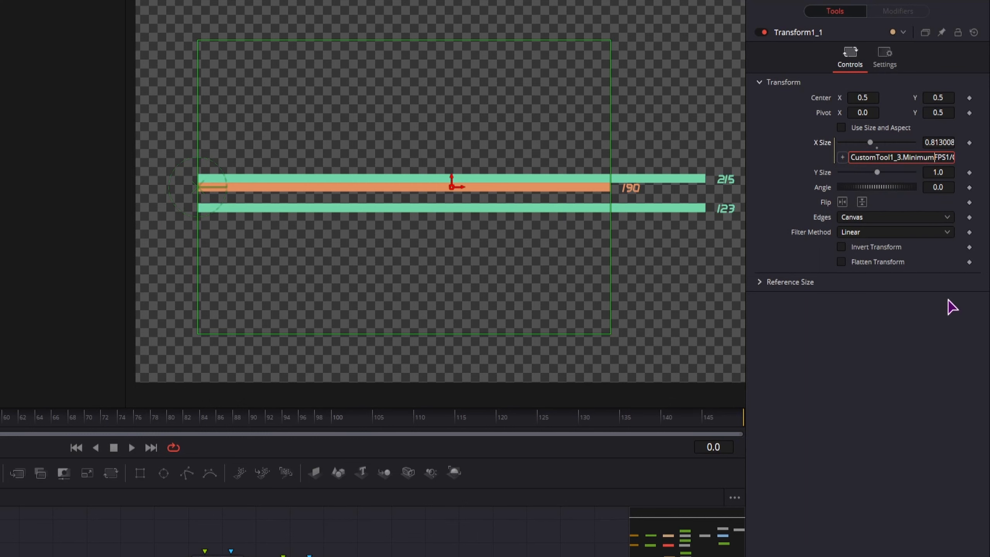
{"action": "key", "text": "Return"}
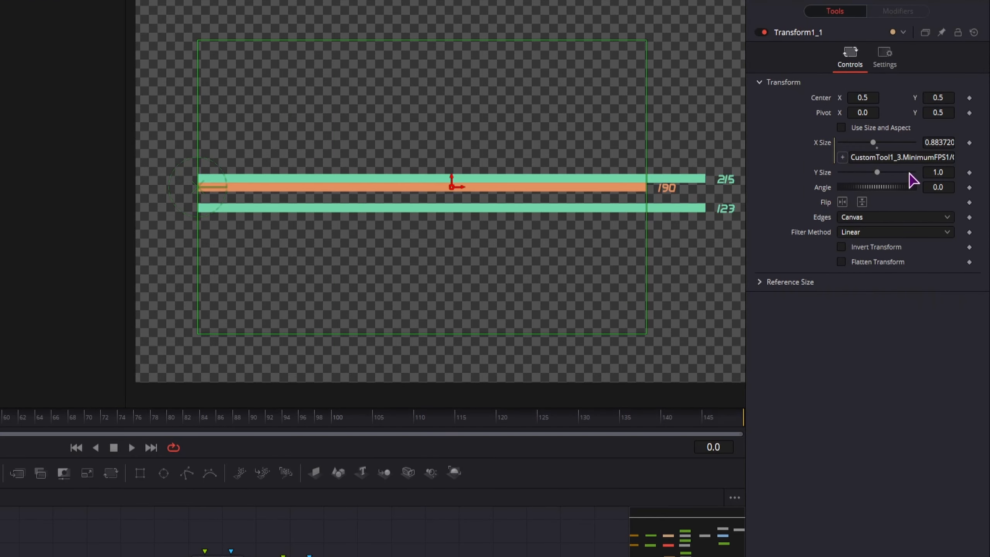
- Examine Transform1_1's X Size expression through to its end to check the divisor
{"action": "left_click", "coordinate": [906, 157]}
{"action": "key", "text": "Right"}
{"action": "key", "text": "Right"}
{"action": "key", "text": "Right"}
{"action": "key", "text": "Right"}
{"action": "key", "text": "Right"}
{"action": "key", "text": "Right"}
{"action": "key", "text": "Right"}
{"action": "key", "text": "Right"}
{"action": "key", "text": "Right"}
{"action": "key", "text": "Right"}
{"action": "key", "text": "Right"}
{"action": "key", "text": "Right"}
{"action": "key", "text": "Right"}
{"action": "key", "text": "Right"}
{"action": "key", "text": "Right"}
{"action": "key", "text": "Right"}
{"action": "key", "text": "Right"}
{"action": "key", "text": "Right"}
{"action": "key", "text": "Right"}
{"action": "key", "text": "Right"}
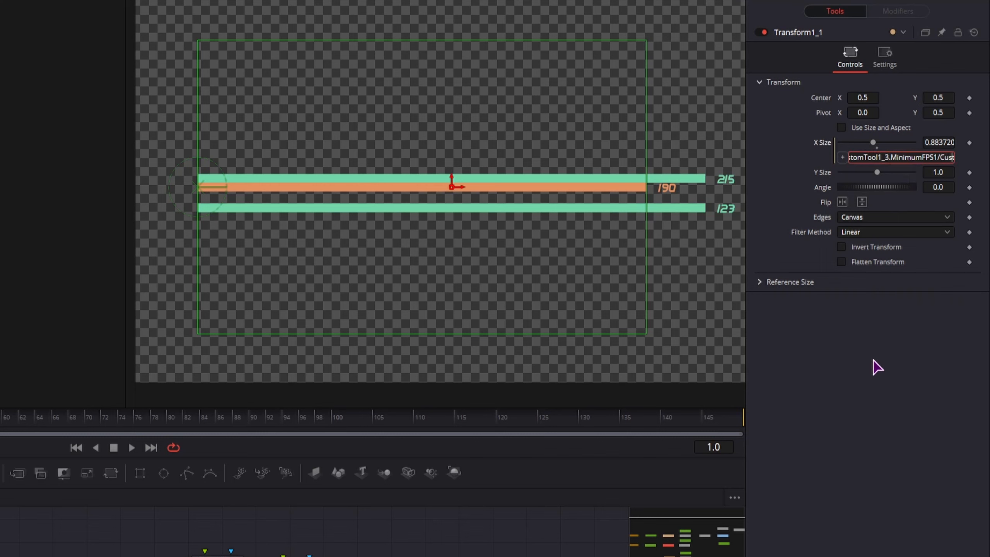
{"action": "key", "text": "Right"}
{"action": "key", "text": "Right"}
{"action": "key", "text": "Right"}
{"action": "key", "text": "Right"}
{"action": "key", "text": "Right"}
{"action": "key", "text": "Right"}
{"action": "key", "text": "Right"}
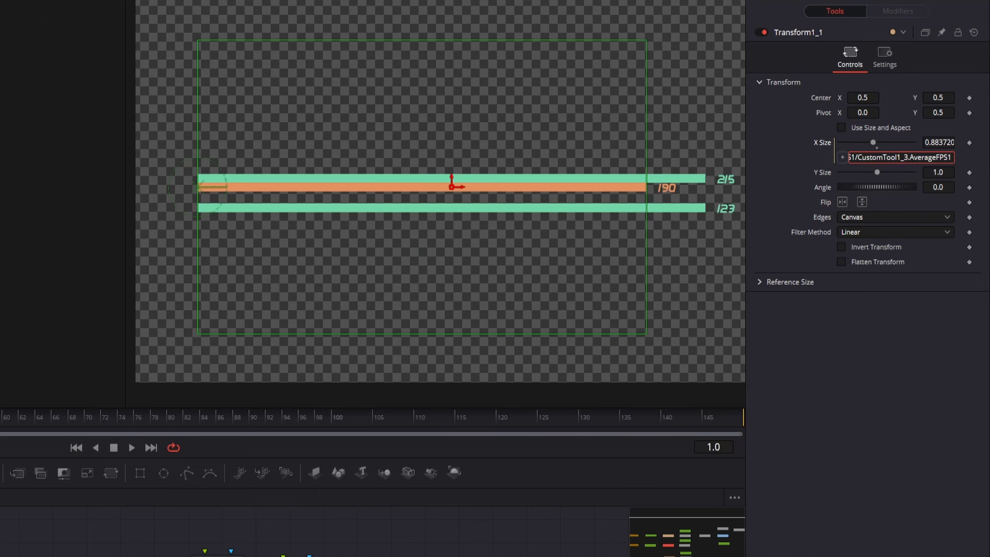
- Give Transform1_2 an X Size expression of CustomTool1_3.AverageFPS2/CustomTool1_3.AverageFPS1
{"action": "left_click", "coordinate": [307, 476]}
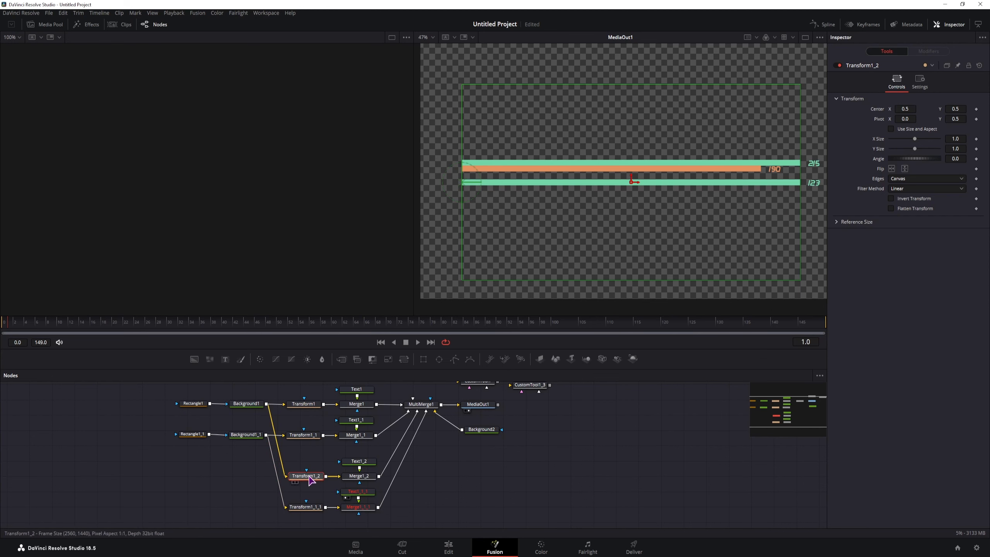
{"action": "left_click", "coordinate": [963, 138]}
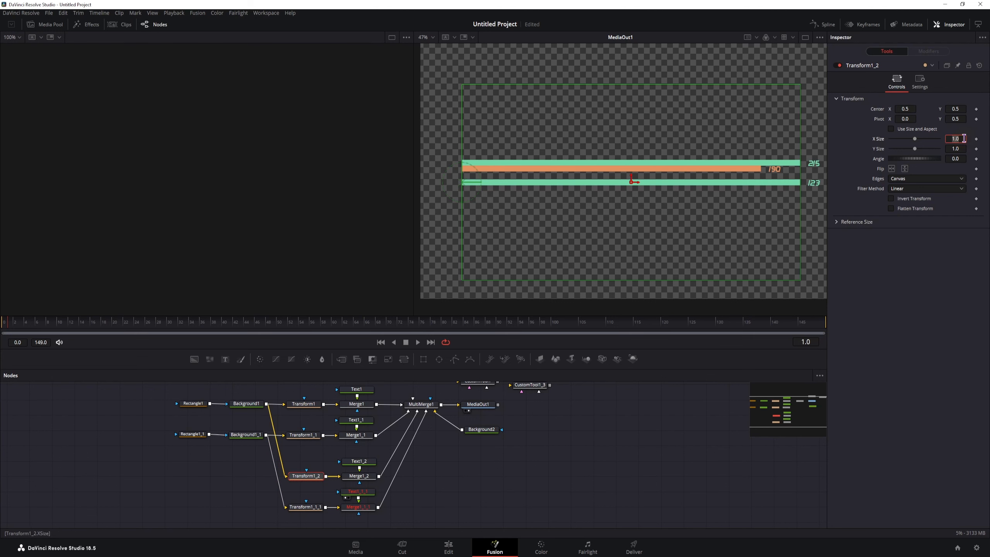
{"action": "key", "text": "Return"}
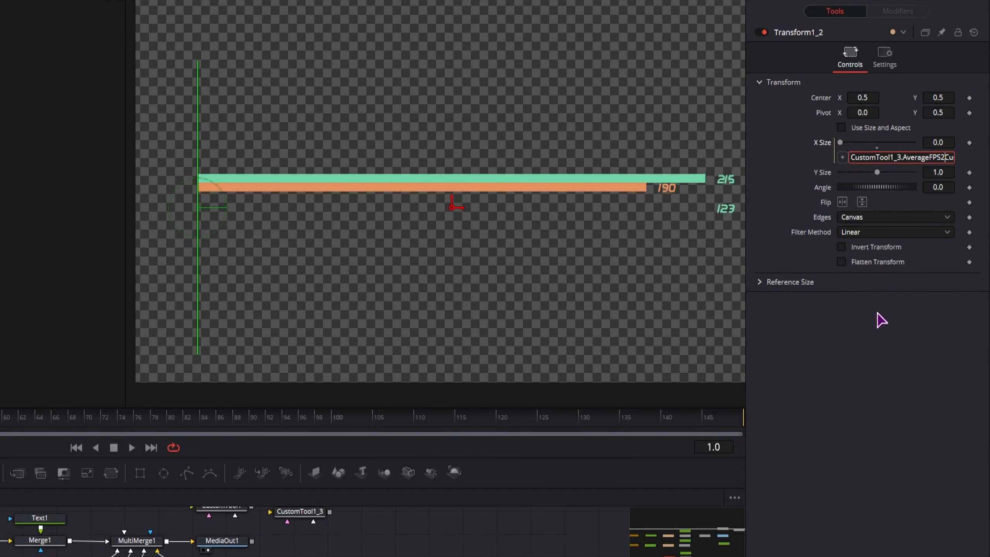
{"action": "left_click", "coordinate": [869, 345]}
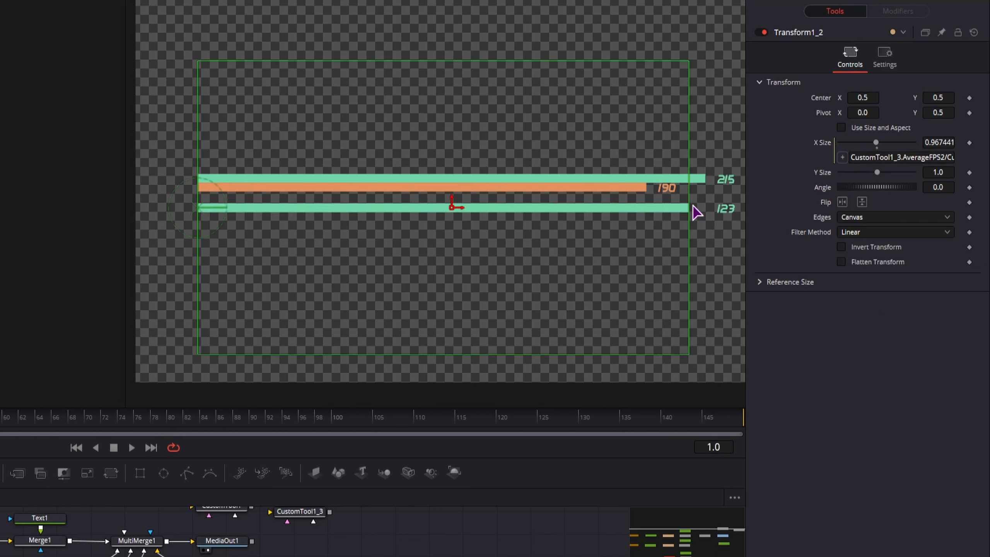
- Replace the text expression of the second green bar's label, Text1_2, with CustomTool1_3.AverageFPS2
{"action": "left_click", "coordinate": [725, 208]}
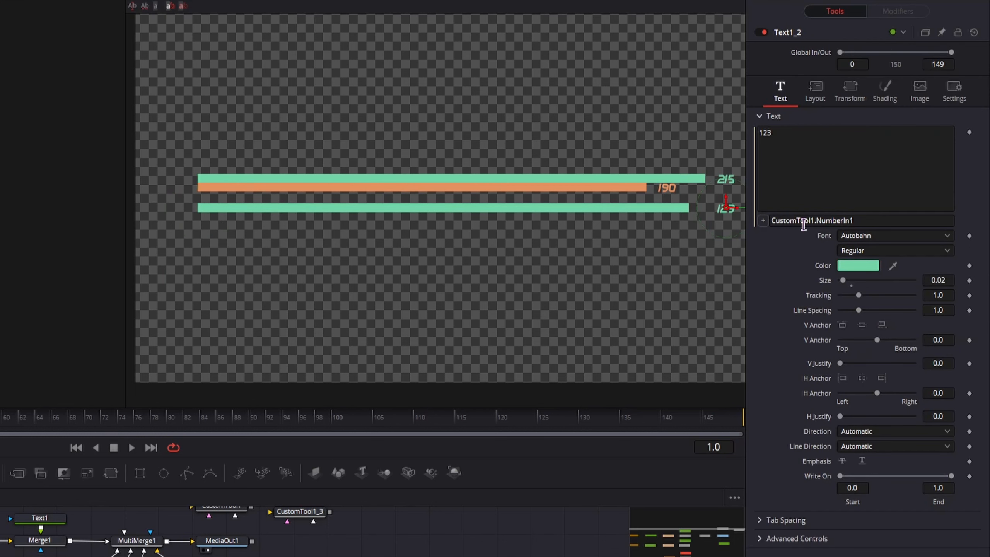
{"action": "left_click_drag", "start_coordinate": [876, 221], "coordinate": [743, 220]}
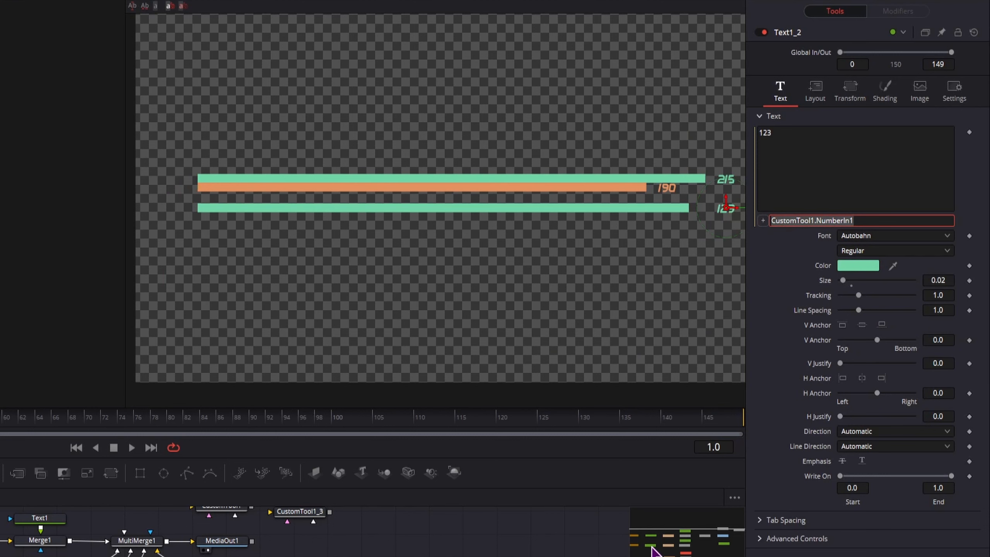
{"action": "type", "text": "CustomTool1_3.AverageFPS1"}
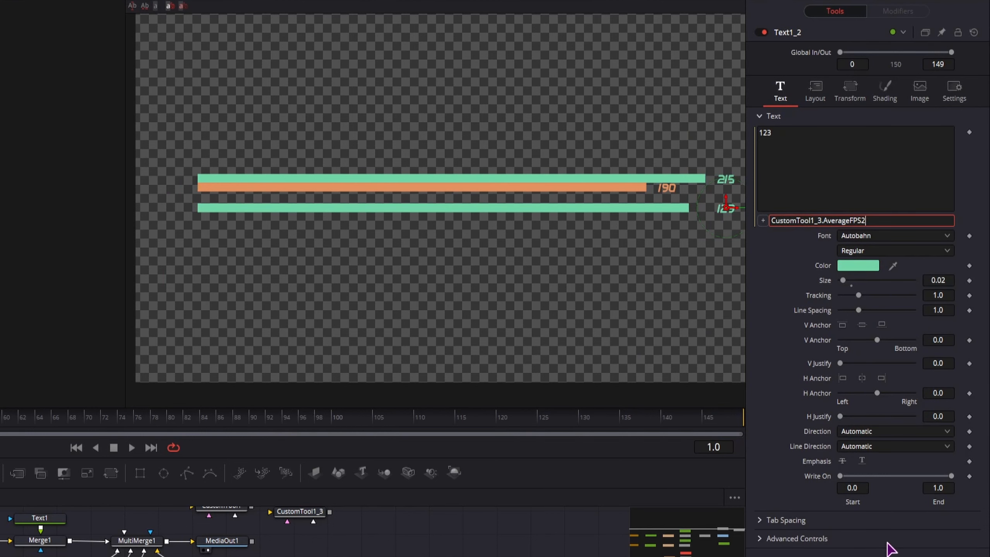
{"action": "key", "text": "Return"}
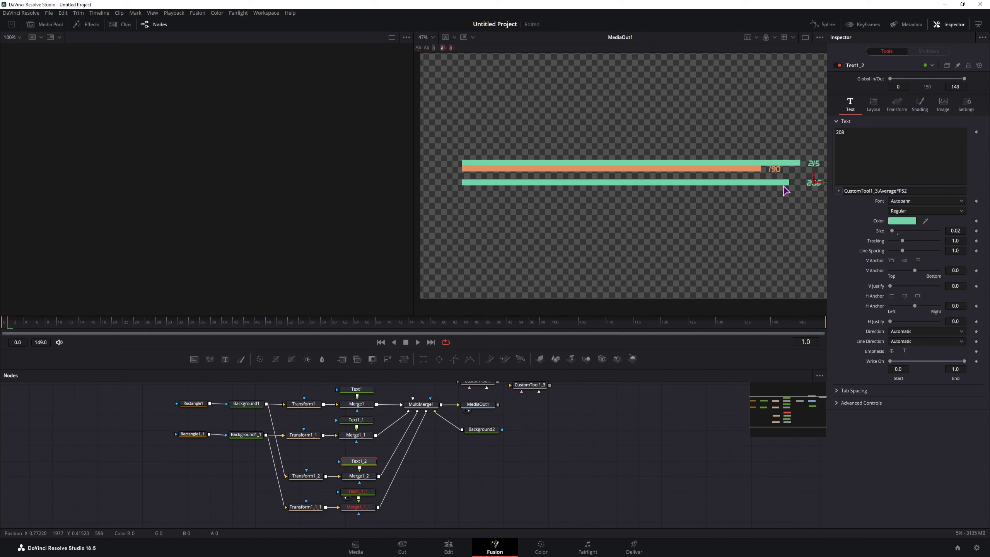
- Link Text1_2's layout Center to its bar length with the expression Point(Transform1_2.XSize+0.04, 0.5)
{"action": "left_click", "coordinate": [873, 104]}
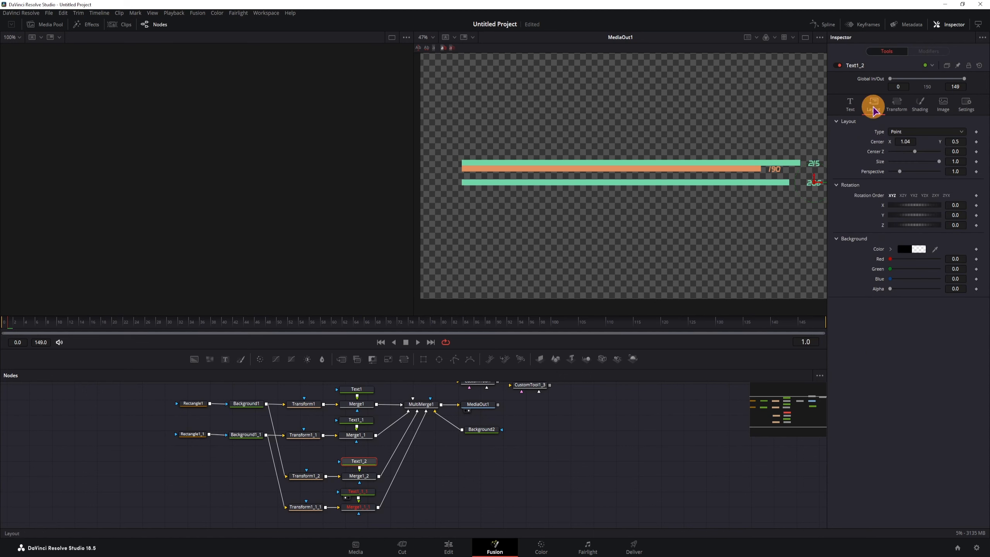
{"action": "left_click", "coordinate": [905, 142]}
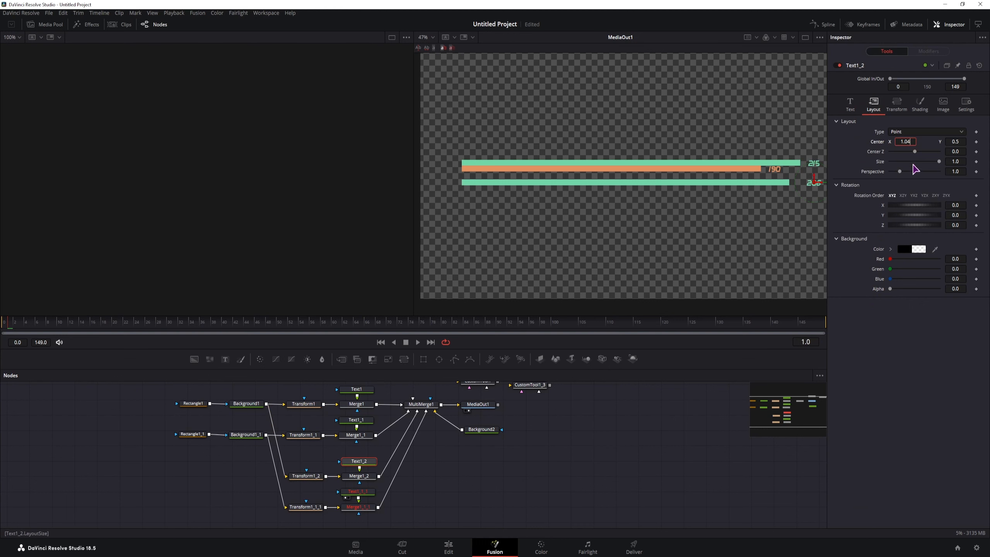
{"action": "double_click", "coordinate": [913, 141]}
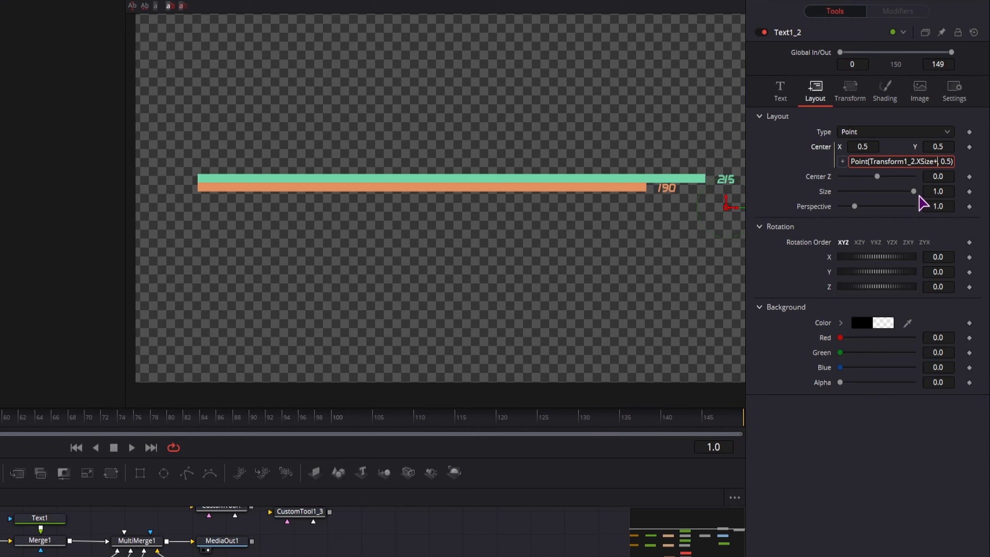
{"action": "type", "text": "0.04"}
{"action": "key", "text": "Return"}
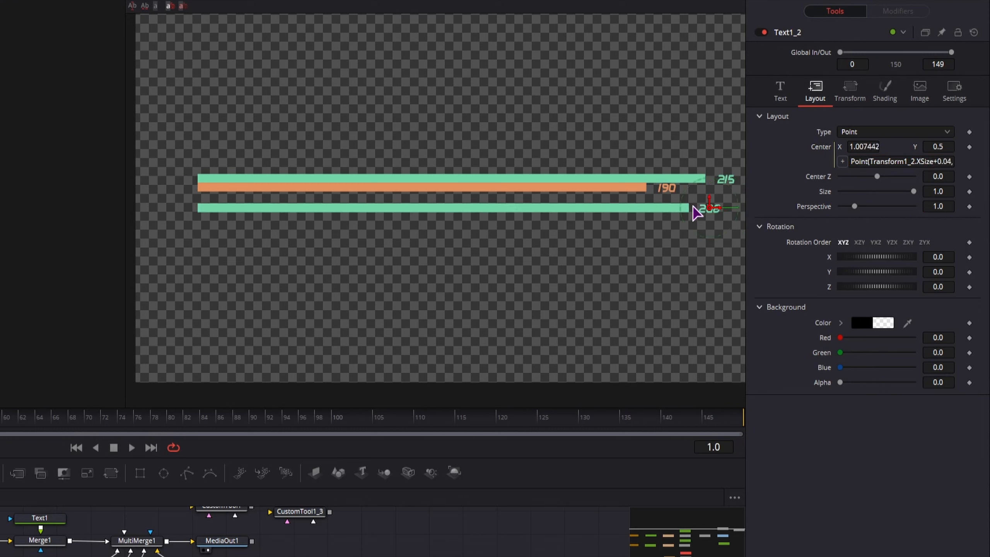
- Give Transform1_1_1 an X Size expression of CustomTool1_3.MinimumFPS2/CustomTool1_3.AverageFPS2
{"action": "left_click", "coordinate": [553, 550]}
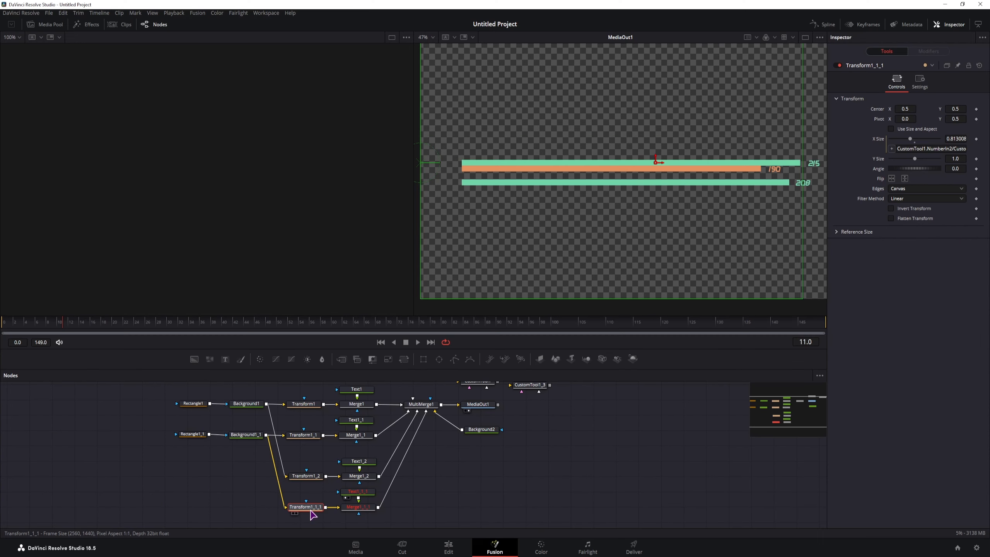
{"action": "left_click", "coordinate": [924, 149]}
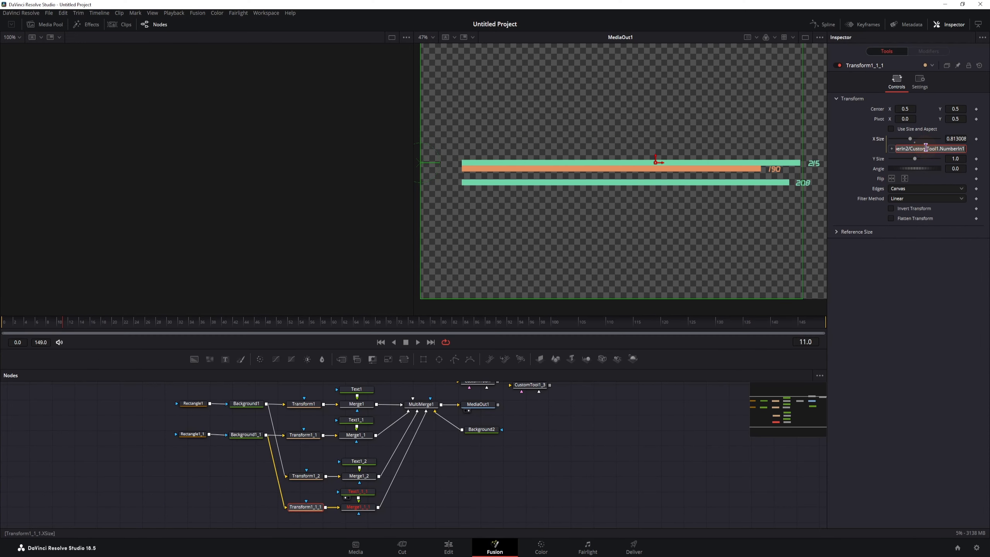
{"action": "type", "text": "CustomTool1_3.AverageFPS1"}
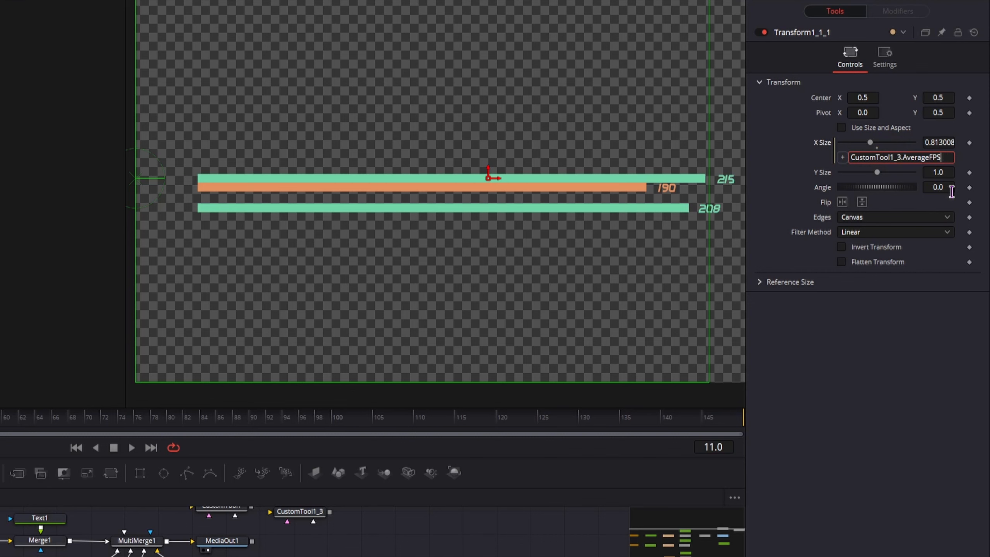
{"action": "left_click", "coordinate": [851, 157]}
{"action": "type", "text": "CustomTool1_3.AverageFPS1"}
{"action": "left_click", "coordinate": [930, 159]}
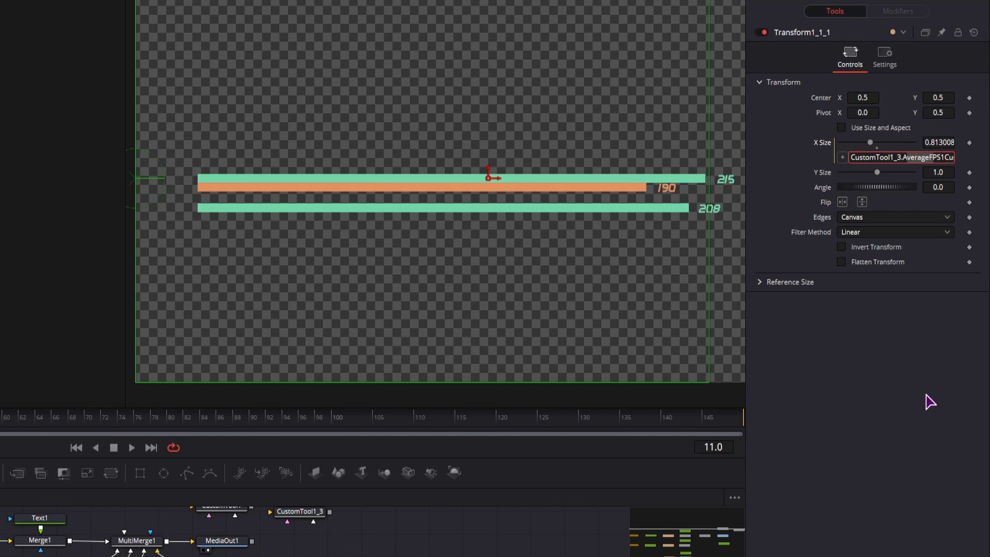
{"action": "key", "text": "BackSpace"}
{"action": "type", "text": "MinimumFPS"}
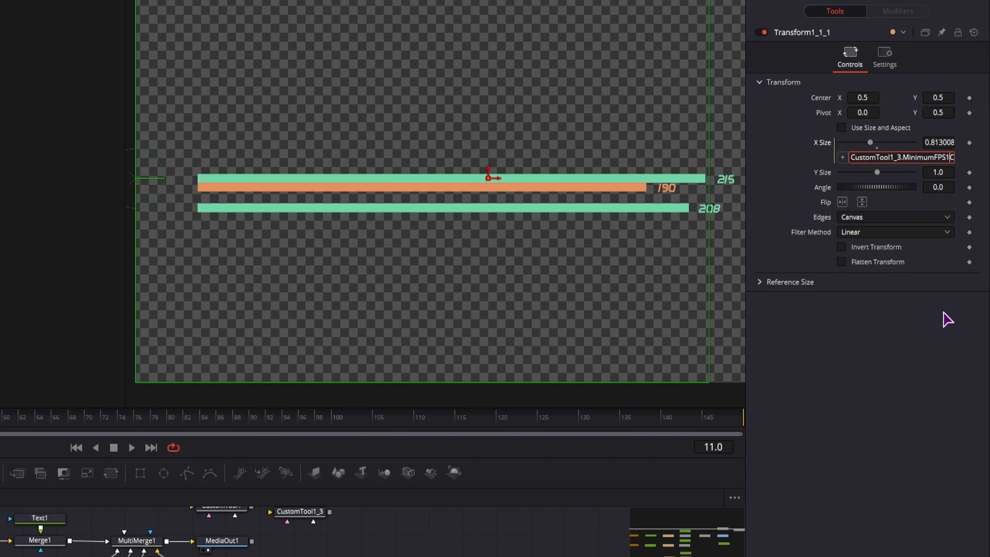
{"action": "type", "text": "2/"}
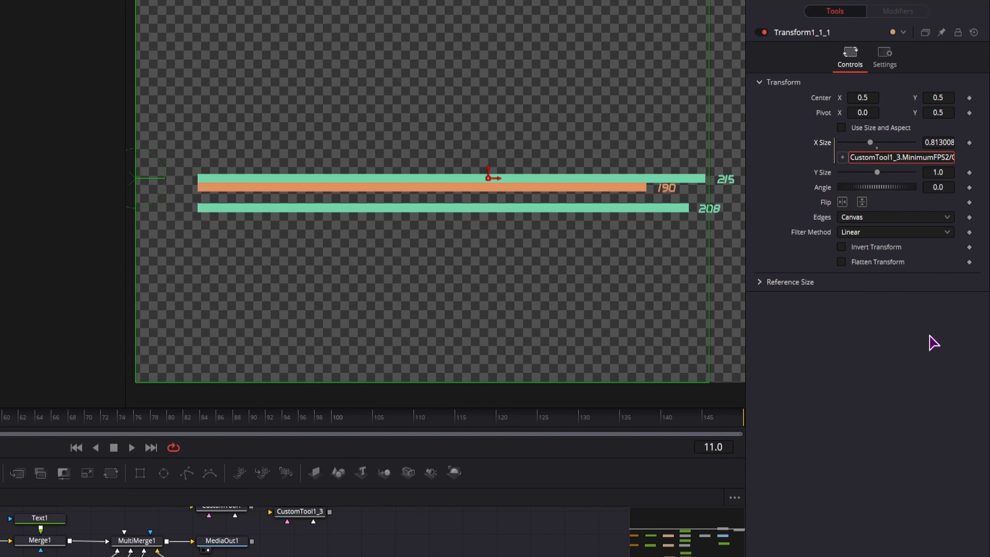
{"action": "left_click", "coordinate": [921, 353]}
{"action": "key", "text": "Right"}
{"action": "key", "text": "Right"}
{"action": "key", "text": "Right"}
{"action": "key", "text": "Right"}
{"action": "key", "text": "Right"}
{"action": "key", "text": "Right"}
{"action": "key", "text": "Right"}
{"action": "key", "text": "Right"}
{"action": "key", "text": "Right"}
{"action": "key", "text": "Right"}
{"action": "key", "text": "Right"}
{"action": "key", "text": "Right"}
{"action": "key", "text": "Right"}
{"action": "key", "text": "Right"}
{"action": "key", "text": "Right"}
{"action": "key", "text": "Right"}
{"action": "key", "text": "Right"}
{"action": "key", "text": "Right"}
{"action": "key", "text": "Right"}
{"action": "key", "text": "Right"}
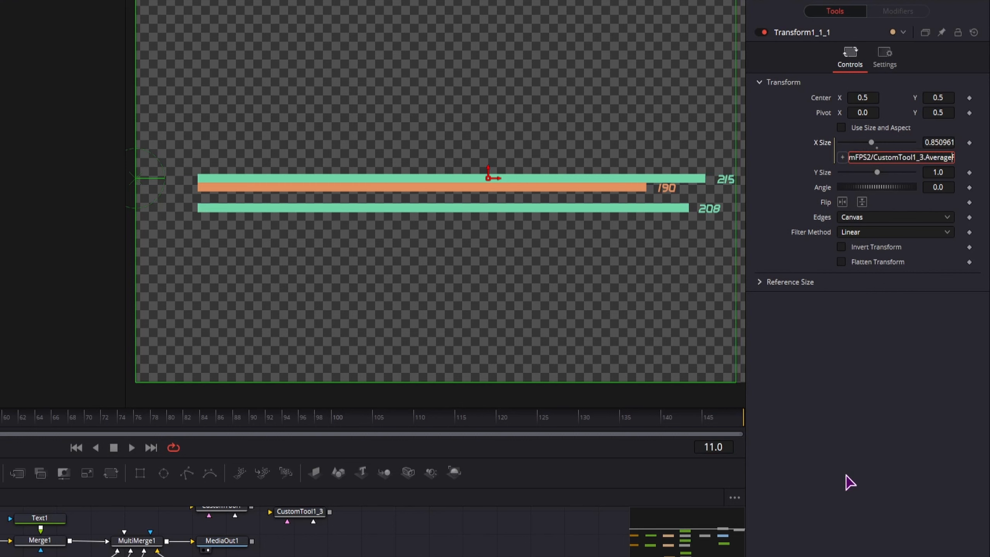
{"action": "left_click", "coordinate": [448, 490]}
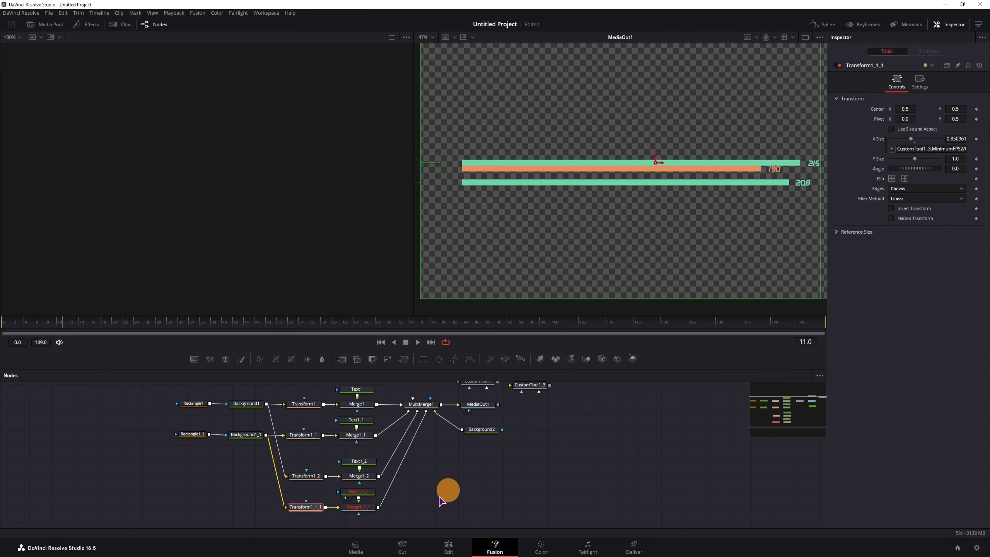
- Show Transform1_1_1 in the first viewer and detach the Text1_1_1 label from Merge1_1_1 to inspect the second orange bar
{"action": "left_click", "coordinate": [304, 510]}
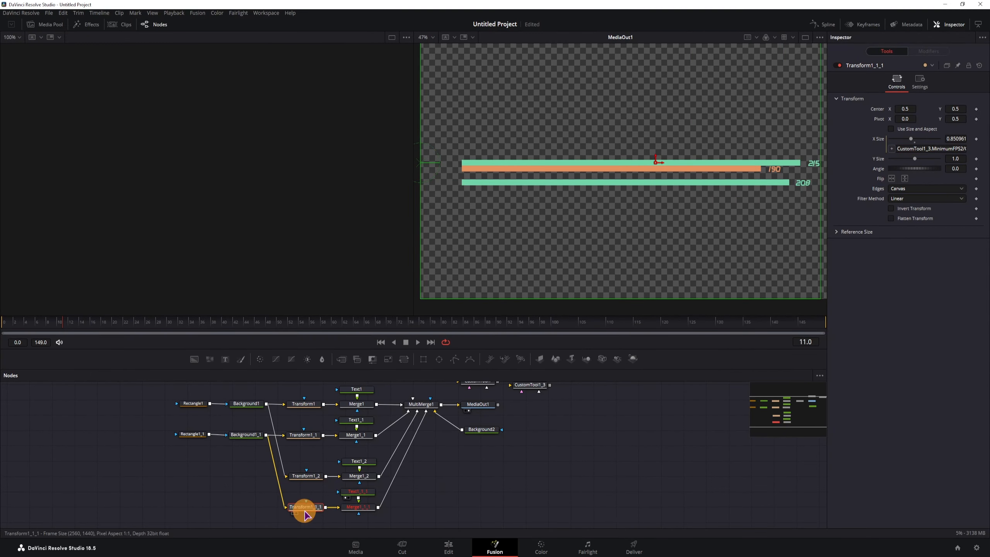
{"action": "key", "text": "1"}
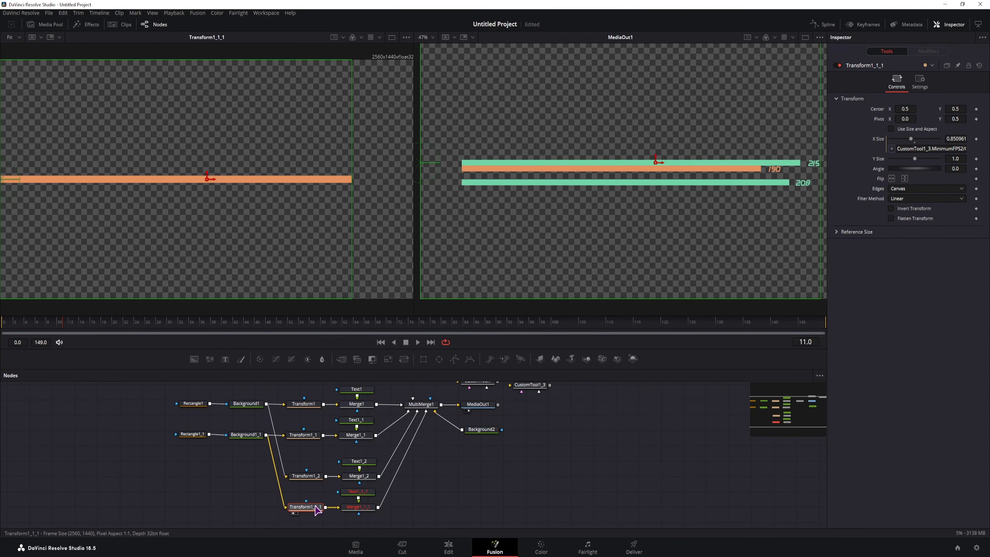
{"action": "left_click_drag", "start_coordinate": [364, 492], "coordinate": [453, 442]}
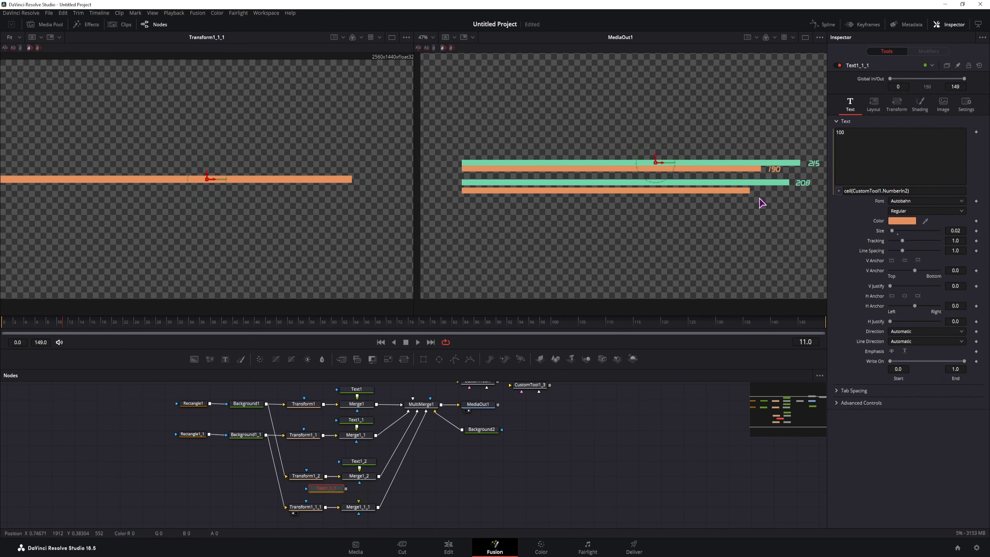
- Reattach Text1_1_1 to Merge1_1_1 and set its text expression to ceil(CustomTool1_3.MinimumFPS2)
{"action": "left_click_drag", "start_coordinate": [331, 489], "coordinate": [358, 500]}
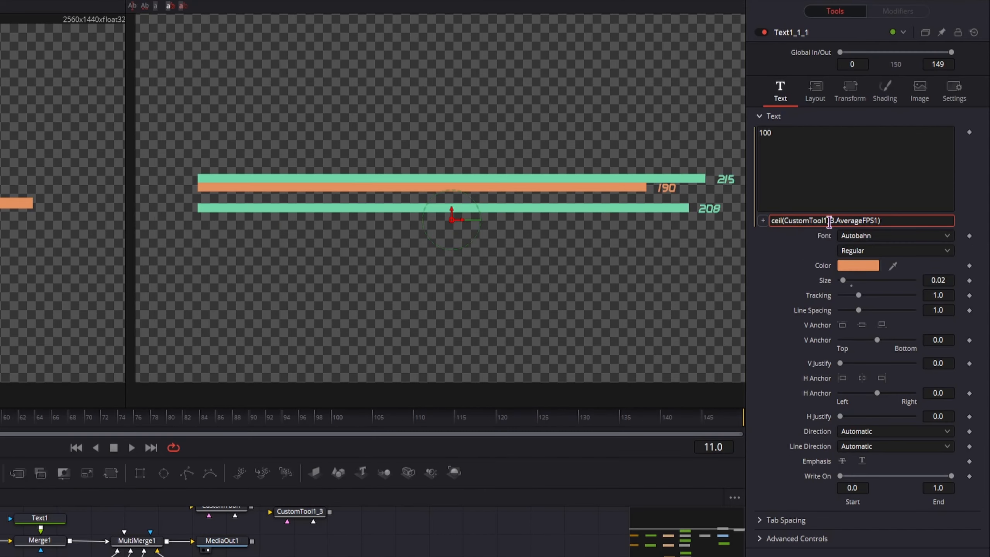
{"action": "left_click_drag", "start_coordinate": [838, 221], "coordinate": [862, 220]}
{"action": "left_click", "coordinate": [785, 135]}
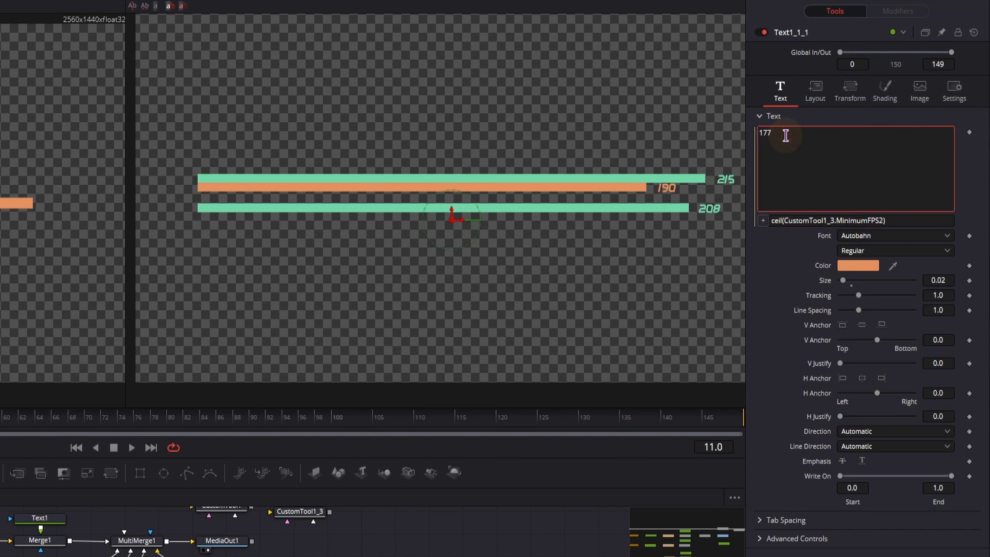
- Link Text1_1_1's layout Center to its bar length with the expression Point(Transform1_1_1.XSize+0.04, 0.5)
{"action": "scroll", "coordinate": [234, 535], "scroll_direction": "up", "scroll_amount": 2}
{"action": "left_click", "coordinate": [308, 537]}
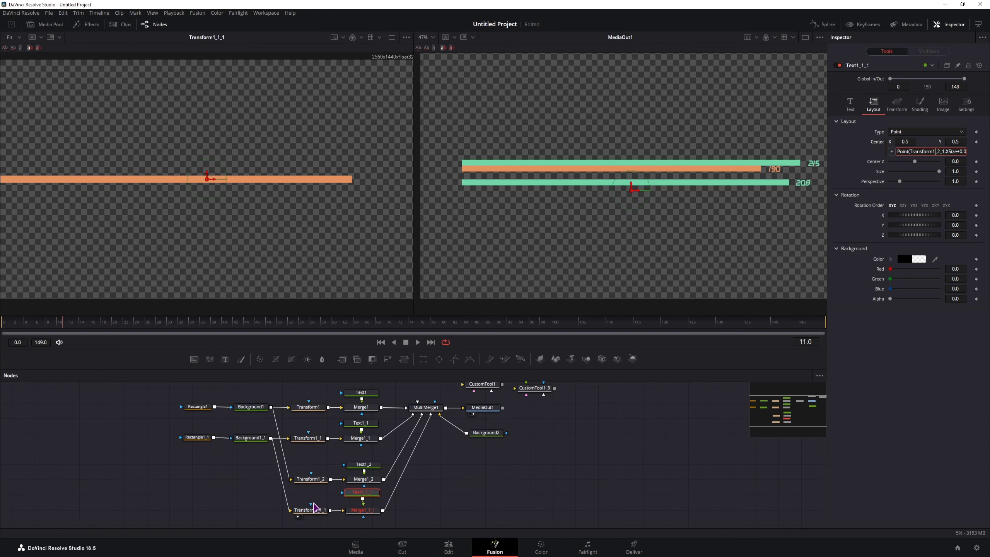
{"action": "left_click_drag", "start_coordinate": [579, 437], "coordinate": [541, 459]}
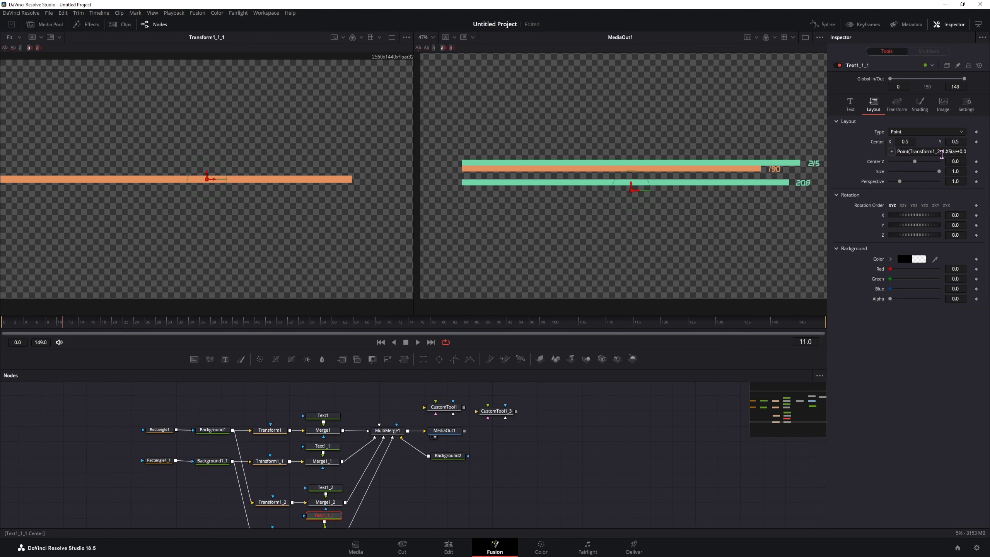
{"action": "left_click", "coordinate": [944, 152]}
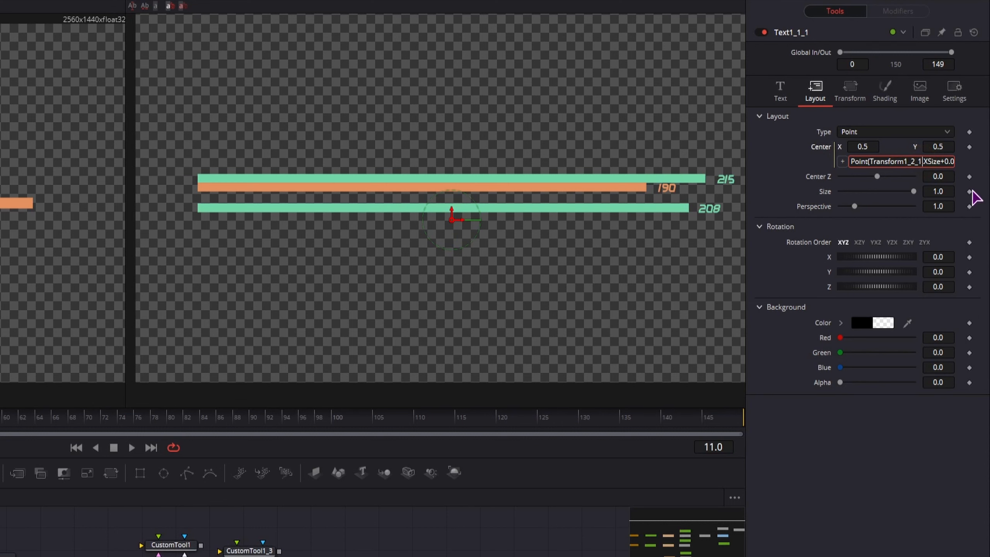
{"action": "key", "text": "BackSpace"}
{"action": "key", "text": "BackSpace"}
{"action": "key", "text": "Return"}
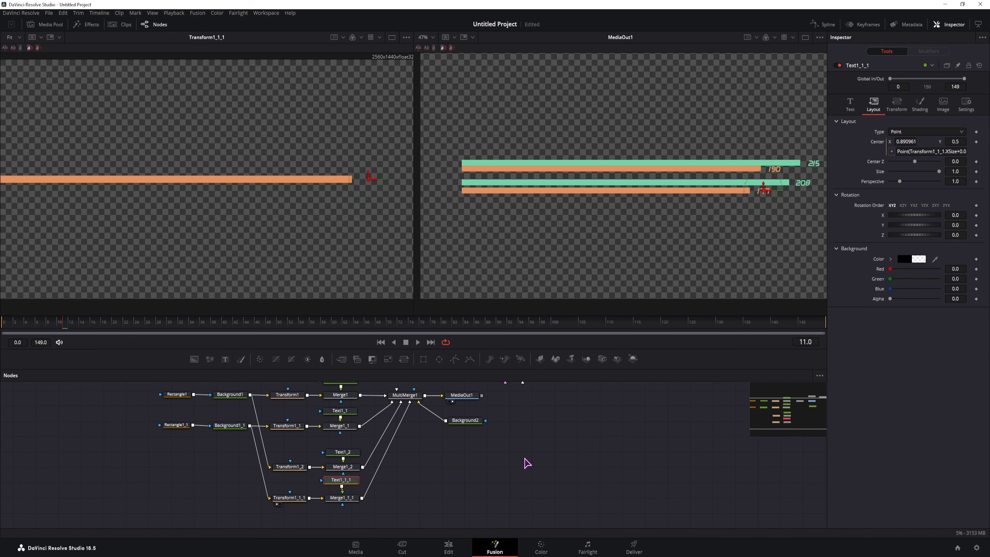
- Set the Merge1_1_1 layer's Center Y in MultiMerge1 to 0.4066 so the second orange bar meets its green bar
{"action": "left_click_drag", "start_coordinate": [520, 459], "coordinate": [517, 483]}
{"action": "left_click", "coordinate": [403, 419]}
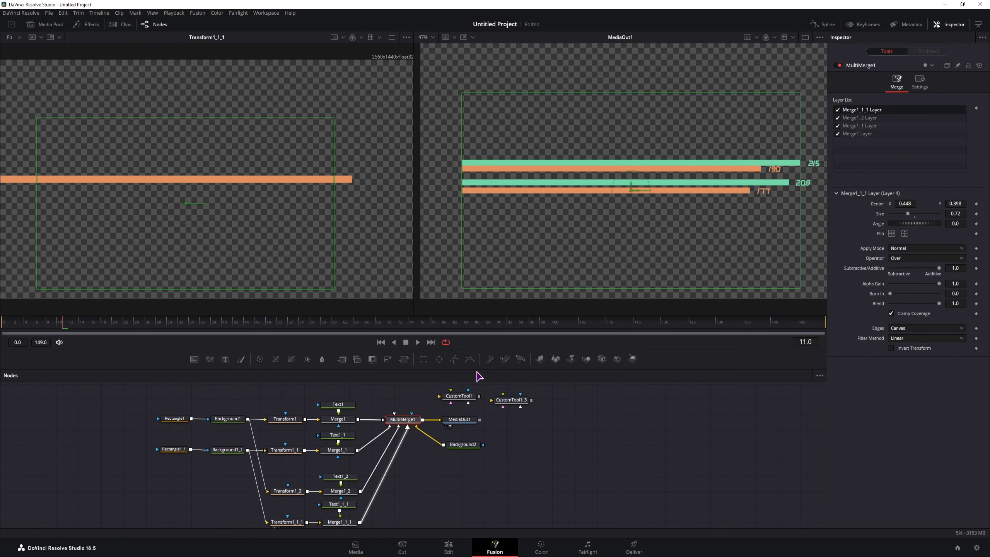
{"action": "scroll", "coordinate": [961, 200], "scroll_direction": "up", "scroll_amount": 4}
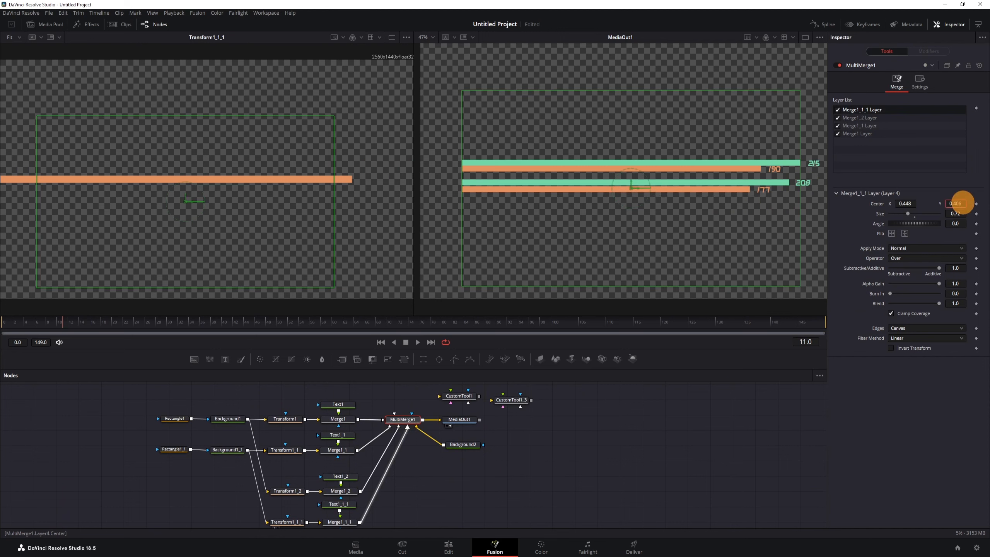
{"action": "scroll", "coordinate": [762, 188], "scroll_direction": "up", "scroll_amount": 10}
{"action": "scroll", "coordinate": [775, 197], "scroll_direction": "down", "scroll_amount": 1}
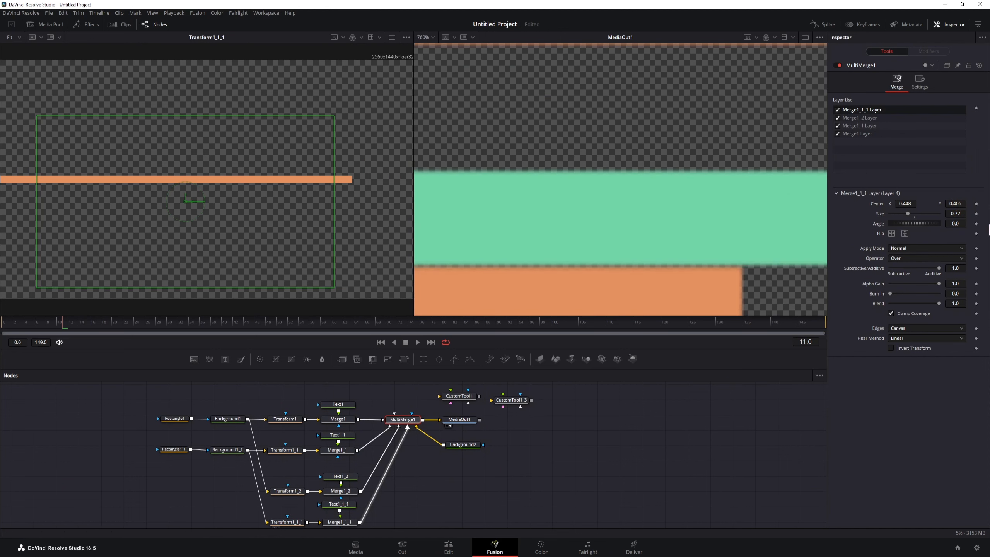
{"action": "scroll", "coordinate": [955, 203], "scroll_direction": "up", "scroll_amount": 3}
{"action": "left_click_drag", "start_coordinate": [476, 205], "coordinate": [385, 223]}
{"action": "scroll", "coordinate": [696, 210], "scroll_direction": "down", "scroll_amount": 5}
- Add a GPU 1 text label beside the first bar pair, merged in between Merge1 and MultiMerge1, at Center Y 0.485
{"action": "left_click", "coordinate": [498, 476]}
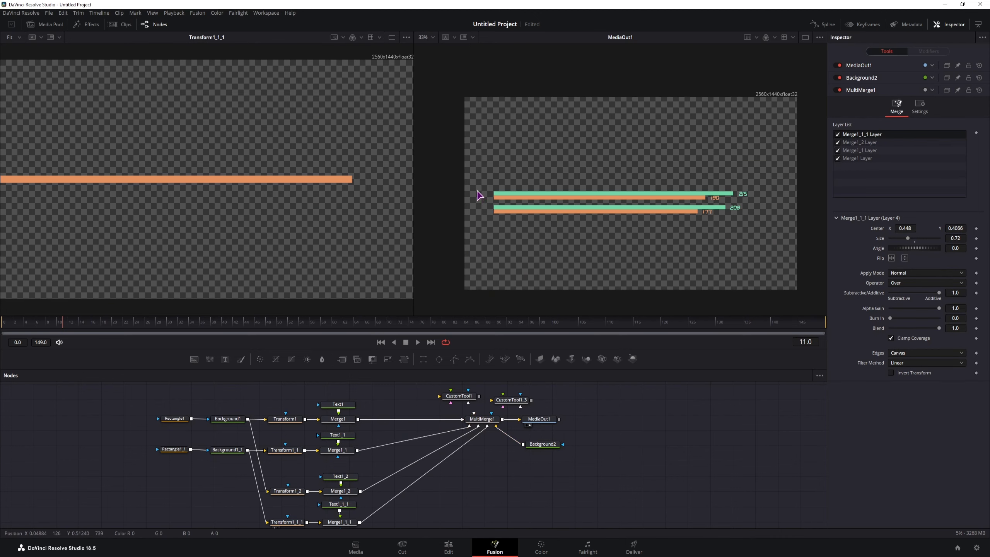
{"action": "mouse_move", "coordinate": [484, 497]}
{"action": "left_mouse_down"}
{"action": "mouse_move", "coordinate": [528, 516]}
{"action": "mouse_move", "coordinate": [482, 511]}
{"action": "left_mouse_up"}
{"action": "left_click_drag", "start_coordinate": [225, 359], "coordinate": [271, 392]}
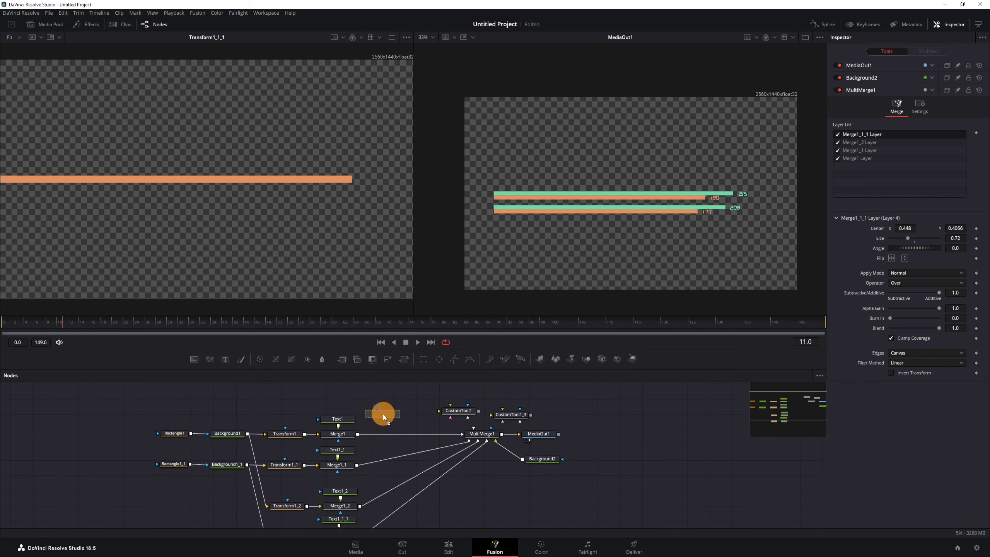
{"action": "left_click_drag", "start_coordinate": [392, 411], "coordinate": [391, 409]}
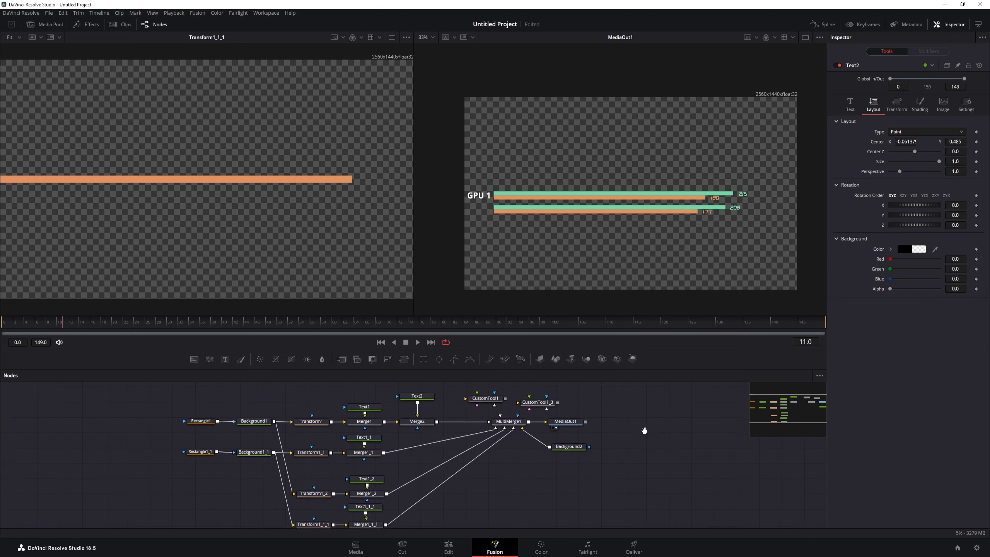
- Raise AverageFPS1 on CustomTool1_3 to 228 as a test and examine the X Size expressions of Transform1_1_1 and Transform1_2
{"action": "left_click", "coordinate": [542, 405]}
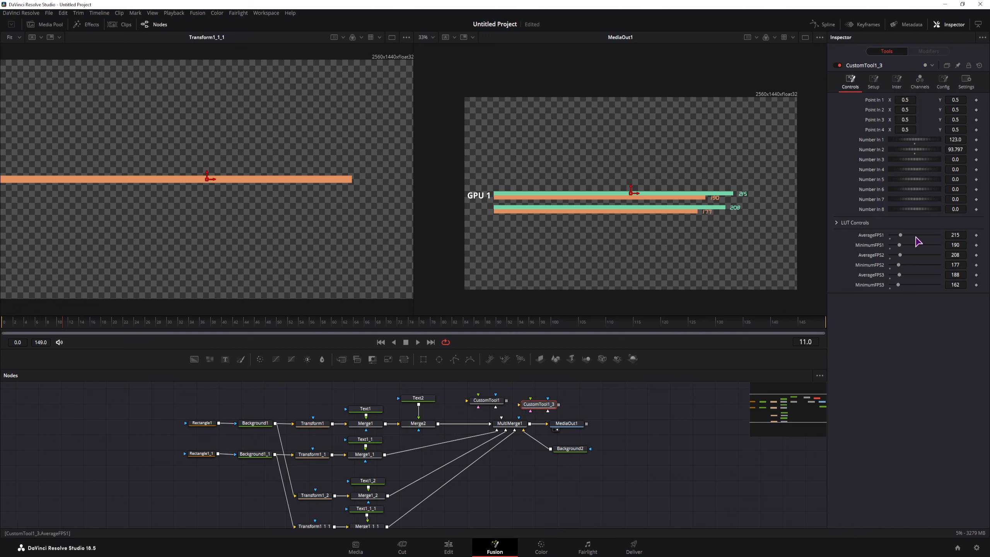
{"action": "left_click_drag", "start_coordinate": [902, 237], "coordinate": [902, 236]}
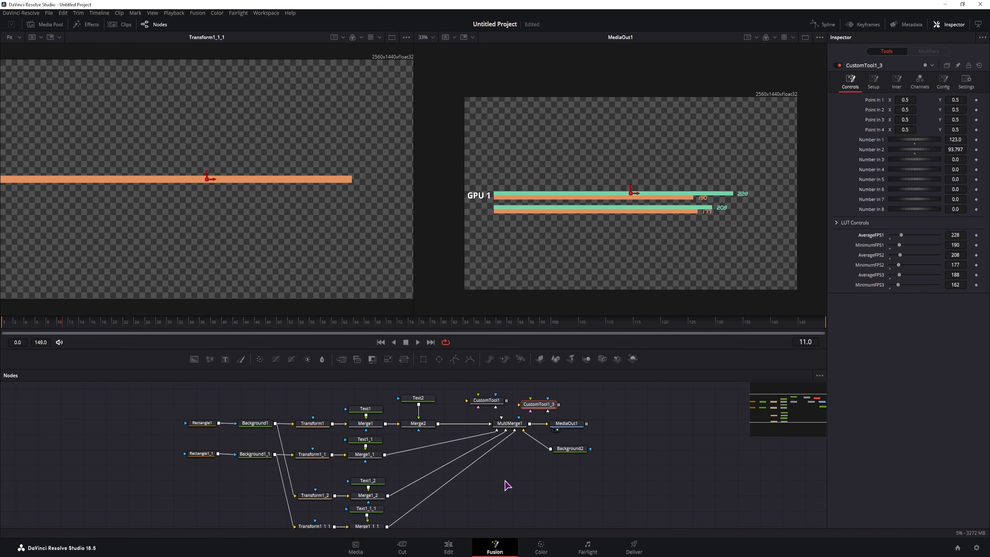
{"action": "left_click_drag", "start_coordinate": [505, 482], "coordinate": [507, 451]}
{"action": "left_click", "coordinate": [318, 495]}
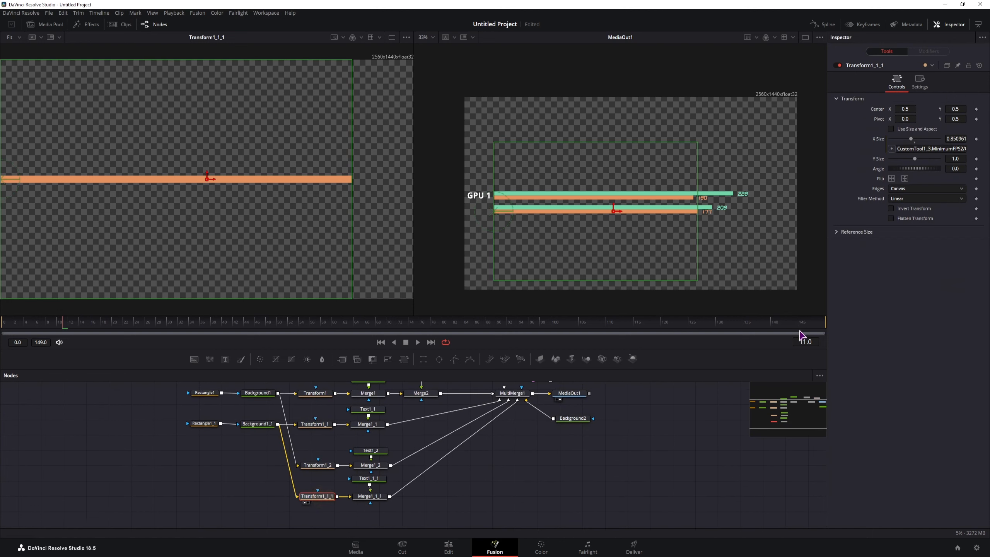
{"action": "left_click", "coordinate": [964, 148]}
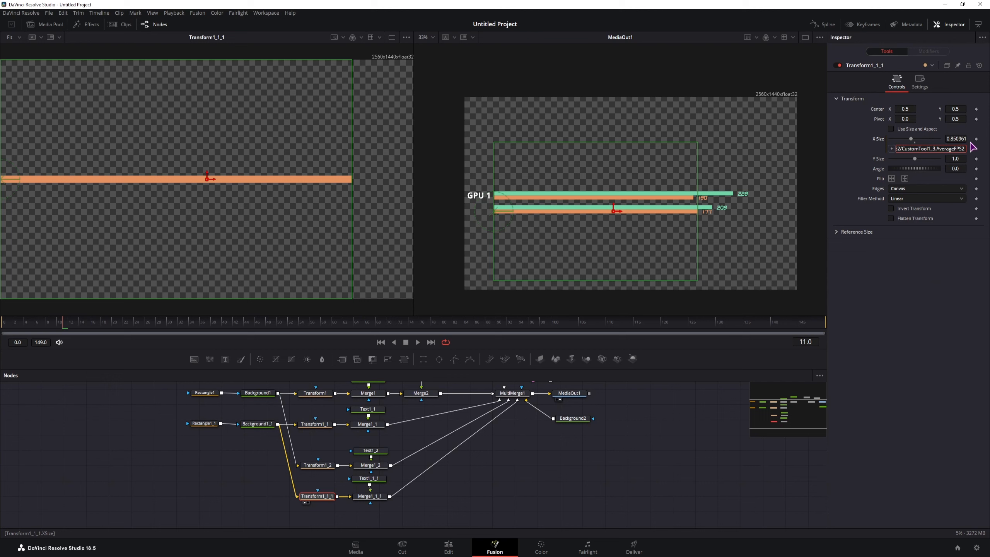
{"action": "left_click", "coordinate": [319, 465]}
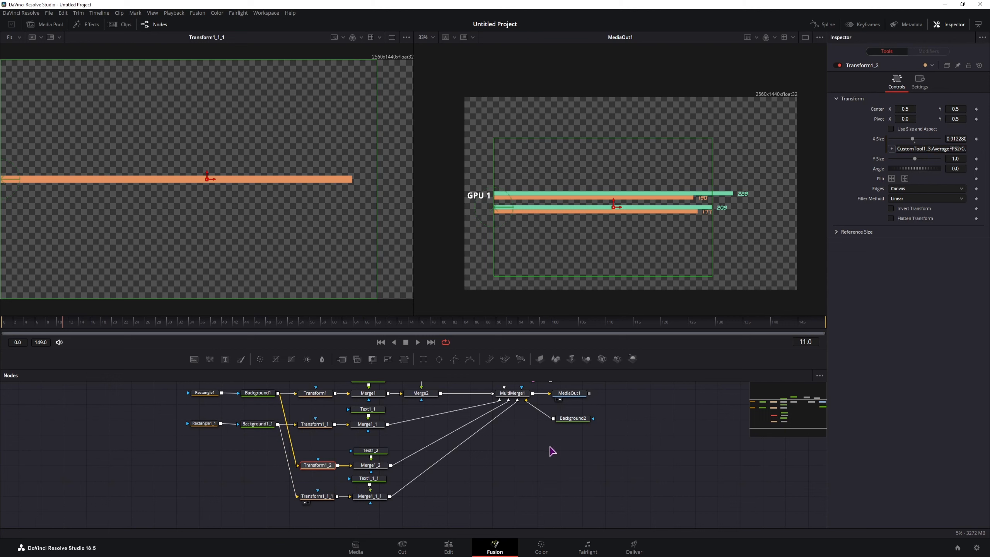
- Pin Transform1_2's controls and vary AverageFPS1 on CustomTool1_3 up to 394 and back to 236 to test its X Size
{"action": "left_click_drag", "start_coordinate": [550, 450], "coordinate": [530, 482]}
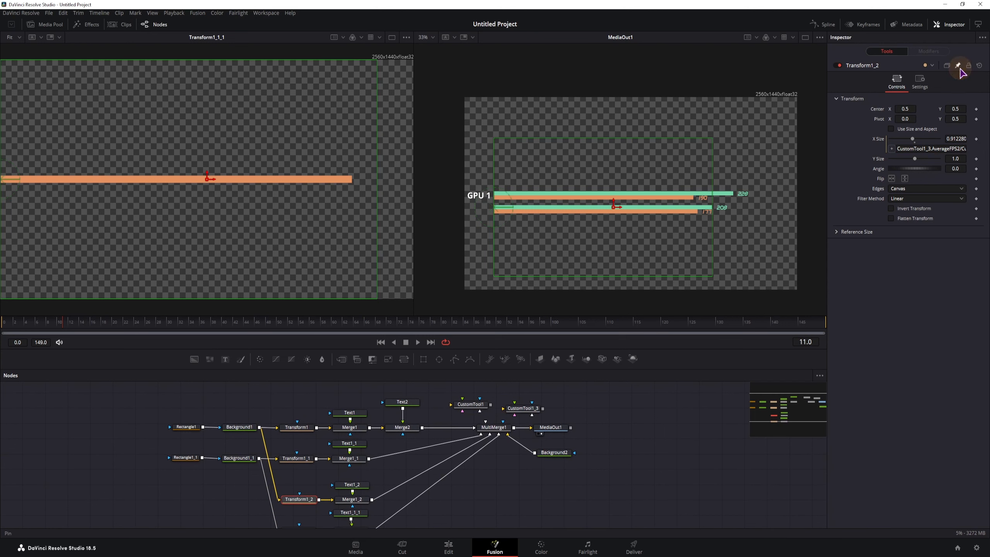
{"action": "left_click", "coordinate": [534, 410], "text": "ctrl"}
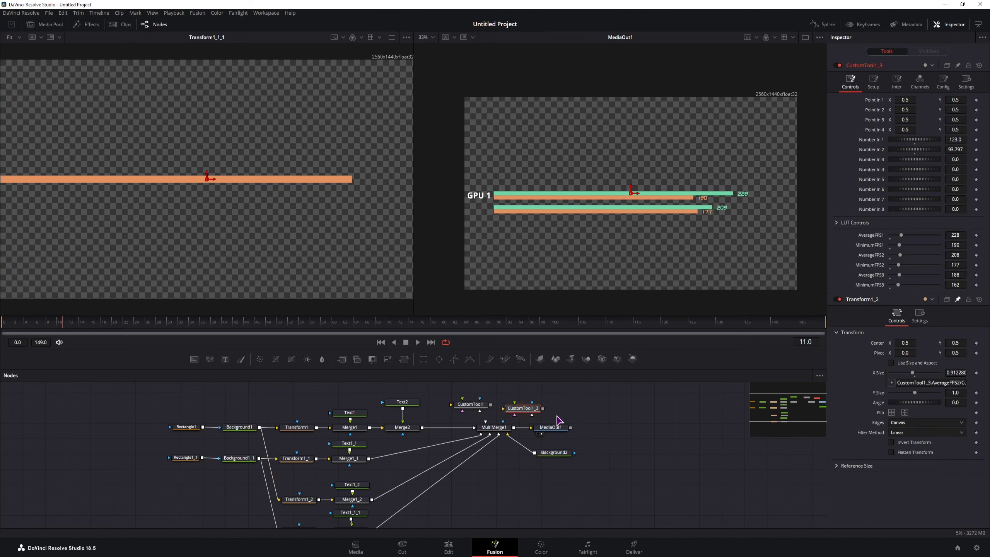
{"action": "left_click_drag", "start_coordinate": [903, 238], "coordinate": [910, 236]}
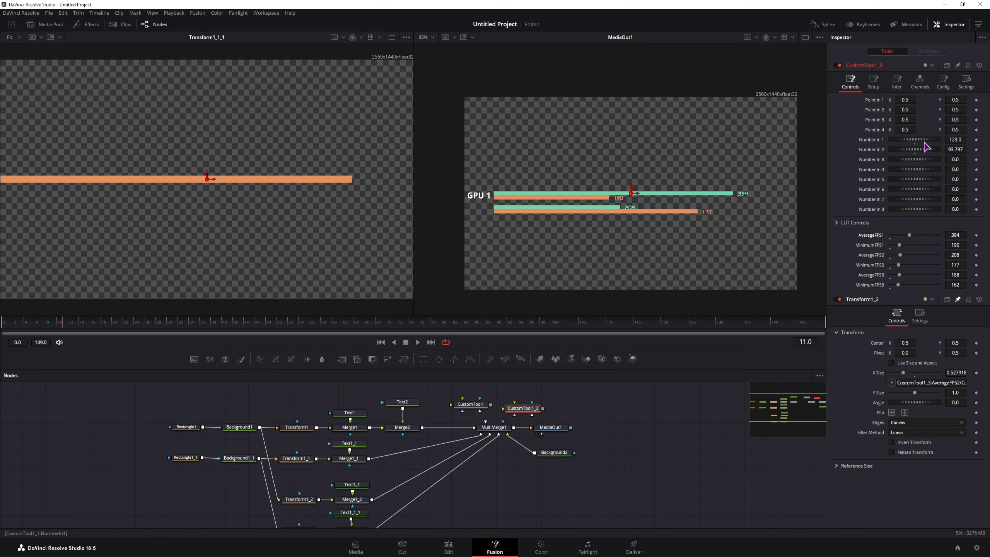
{"action": "left_click_drag", "start_coordinate": [908, 150], "coordinate": [919, 155]}
{"action": "left_click_drag", "start_coordinate": [912, 236], "coordinate": [901, 235]}
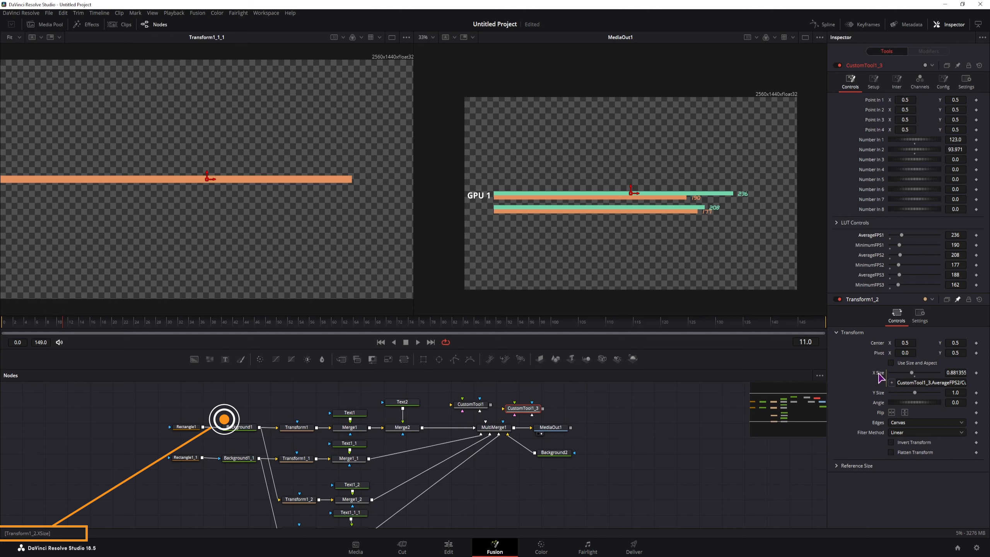
- Try multiplying Transform1_2's X Size expression by Transform1_2.XSize and remove the added factor again
{"action": "left_click_drag", "start_coordinate": [623, 484], "coordinate": [652, 434]}
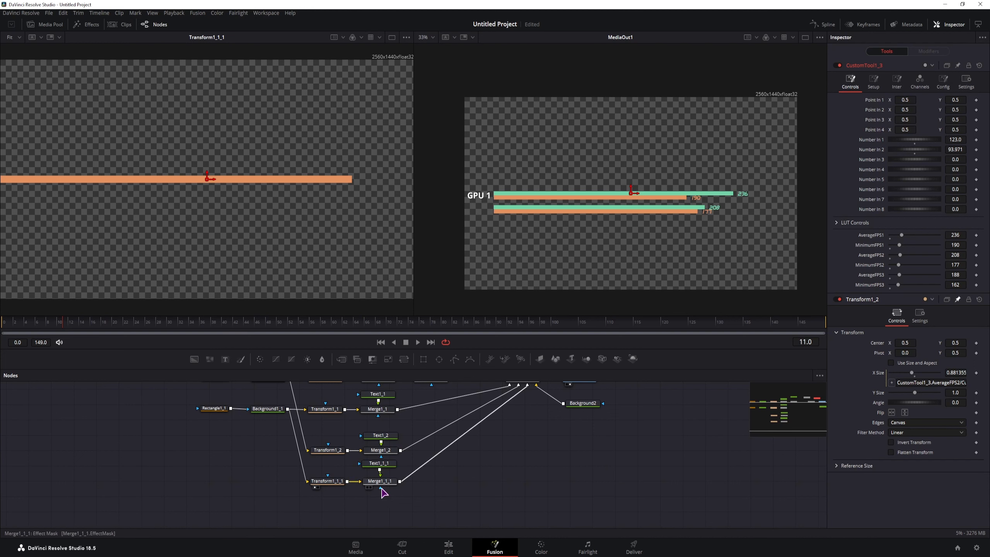
{"action": "left_click", "coordinate": [328, 481]}
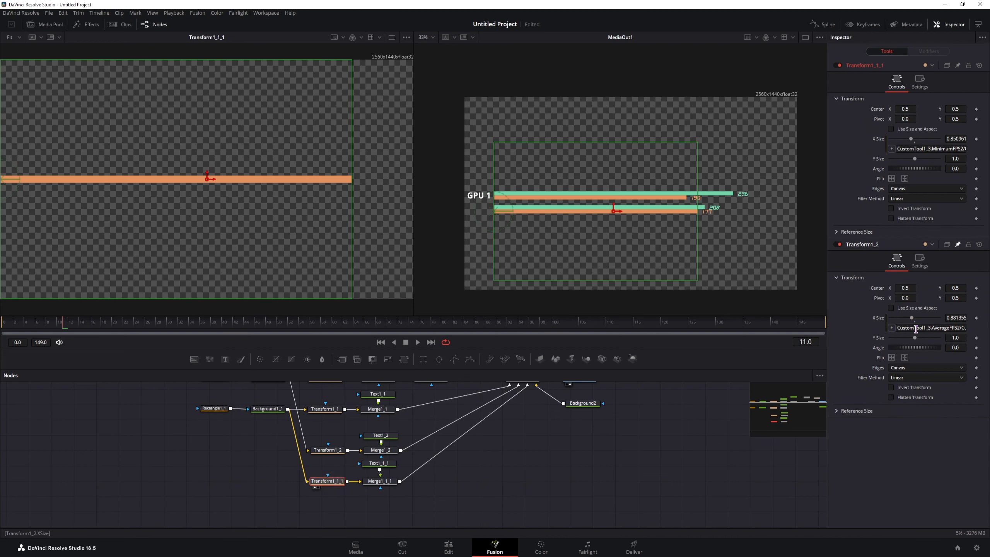
{"action": "left_click", "coordinate": [945, 327]}
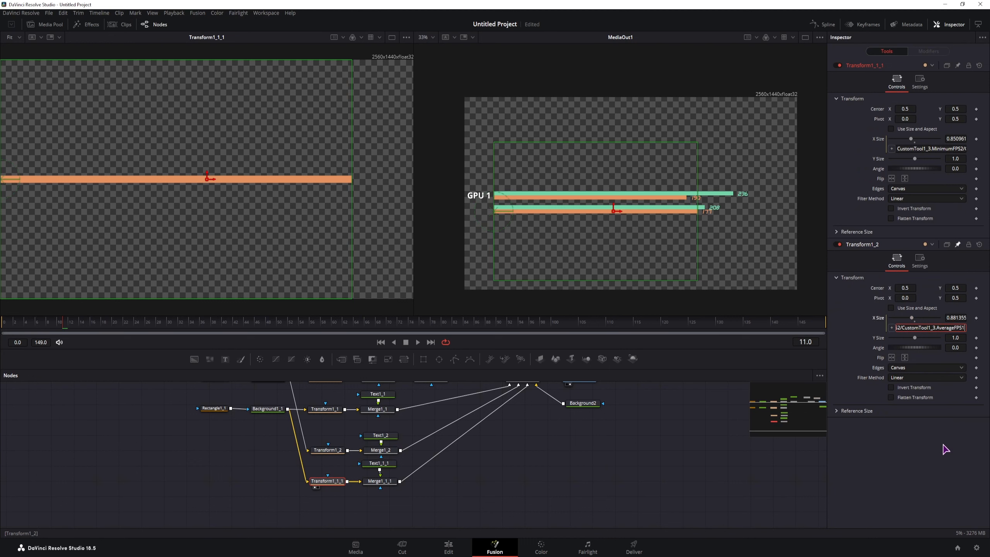
{"action": "type", "text": "+"}
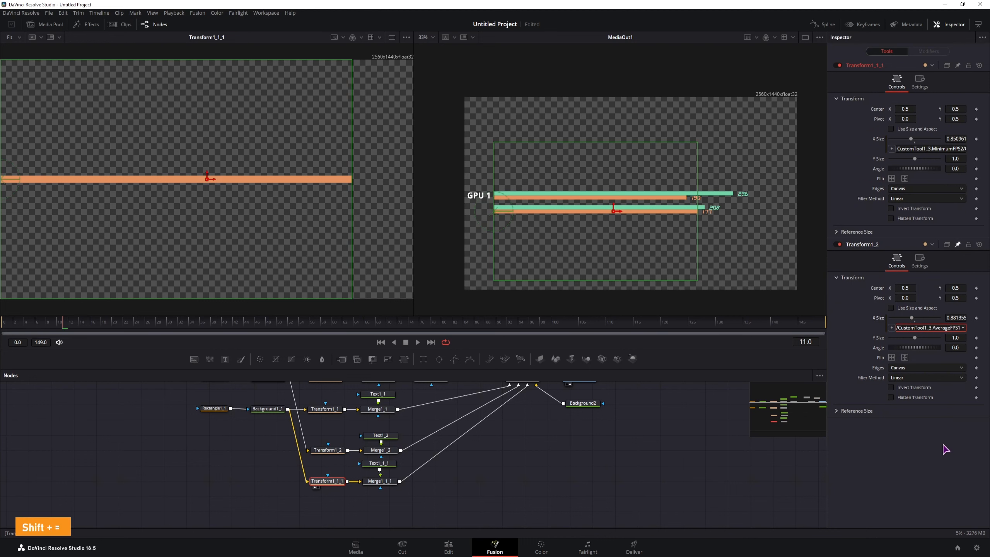
{"action": "type", "text": " Transform1"}
{"action": "type", "text": "_2."}
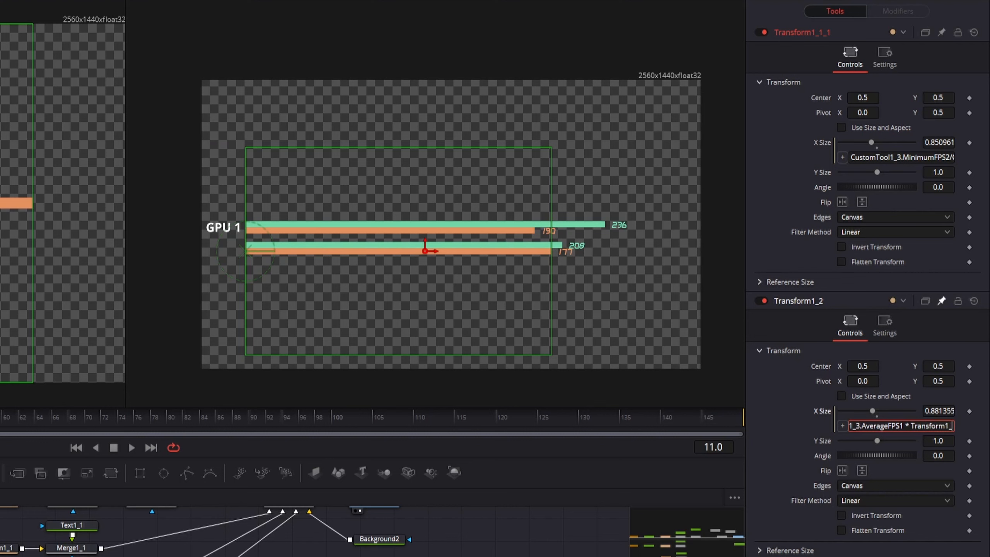
{"action": "type", "text": "Size"}
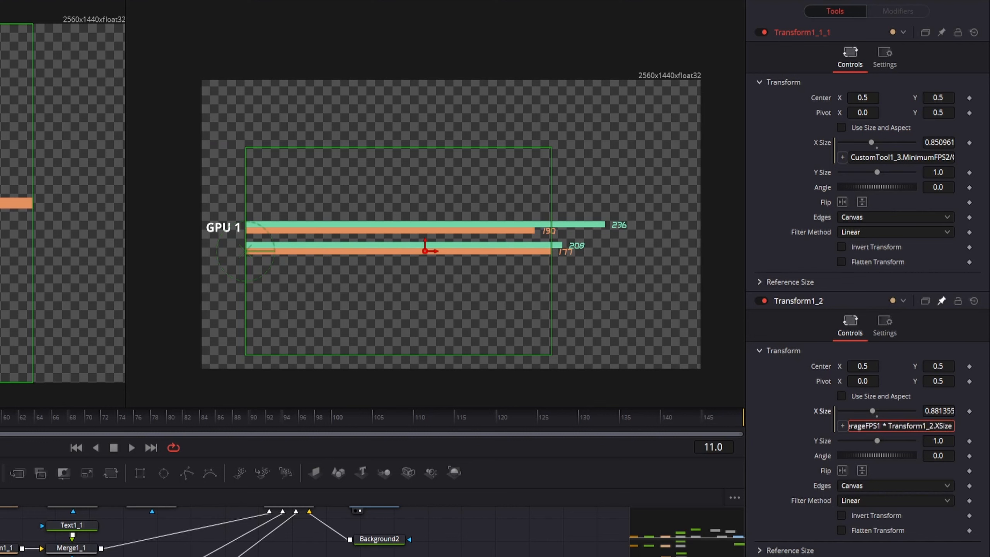
{"action": "key", "text": "Return"}
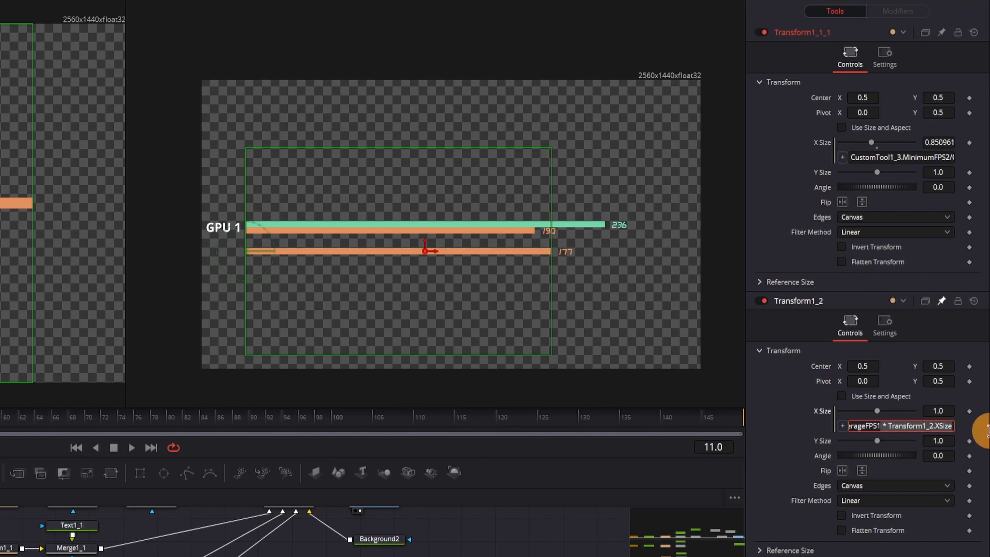
{"action": "key", "text": "BackSpace"}
{"action": "key", "text": "BackSpace"}
{"action": "key", "text": "BackSpace"}
{"action": "key", "text": "BackSpace"}
{"action": "key", "text": "BackSpace"}
{"action": "key", "text": "BackSpace"}
{"action": "key", "text": "BackSpace"}
{"action": "key", "text": "BackSpace"}
{"action": "key", "text": "BackSpace"}
{"action": "key", "text": "BackSpace"}
{"action": "key", "text": "BackSpace"}
{"action": "key", "text": "BackSpace"}
{"action": "key", "text": "BackSpace"}
{"action": "key", "text": "BackSpace"}
{"action": "key", "text": "BackSpace"}
{"action": "key", "text": "BackSpace"}
{"action": "key", "text": "BackSpace"}
{"action": "key", "text": "BackSpace"}
{"action": "key", "text": "BackSpace"}
{"action": "key", "text": "BackSpace"}
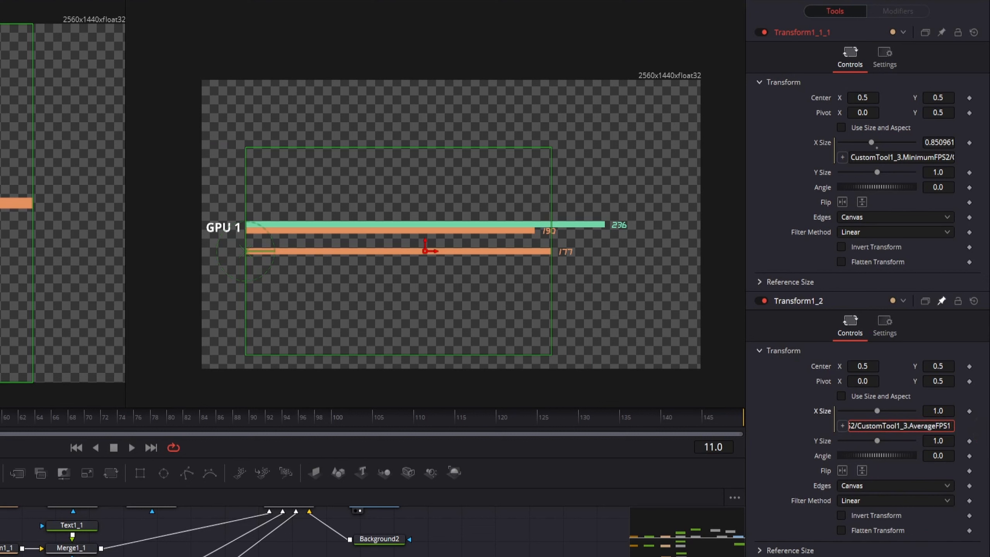
{"action": "key", "text": "Return"}
- With Transform1_2 unpinned, append "* Transform1_2.XSize" to Transform1_1_1's X Size expression and test it with AverageFPS1 on CustomTool1_3 at 362
{"action": "left_click", "coordinate": [942, 303]}
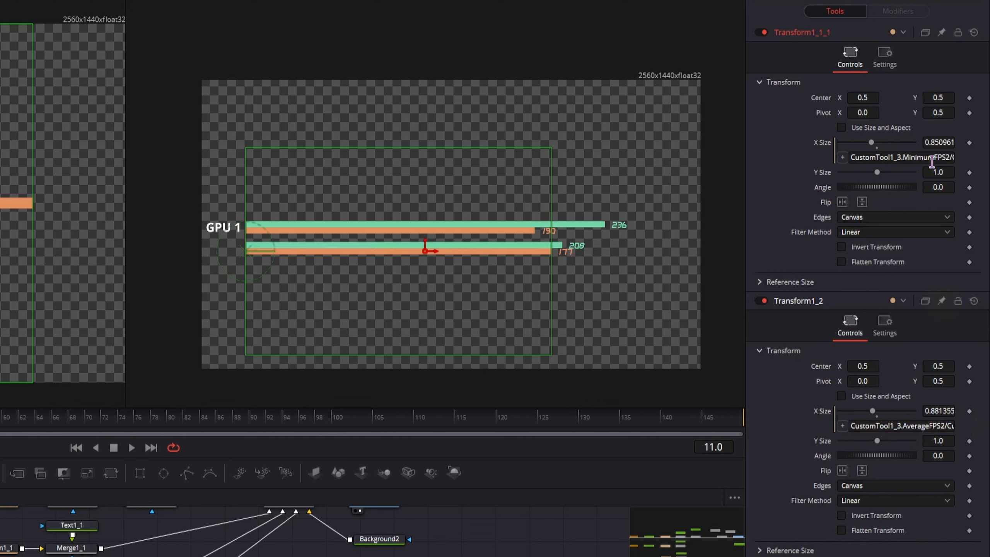
{"action": "left_click", "coordinate": [932, 157]}
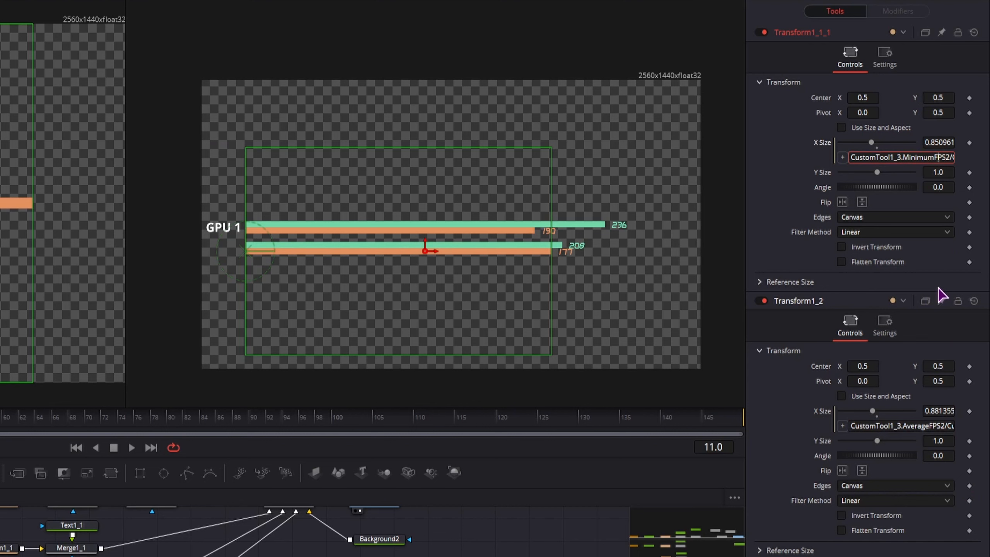
{"action": "key", "text": "Right"}
{"action": "key", "text": "Right"}
{"action": "key", "text": "Right"}
{"action": "key", "text": "Right"}
{"action": "key", "text": "Right"}
{"action": "key", "text": "Right"}
{"action": "key", "text": "Right"}
{"action": "key", "text": "Right"}
{"action": "key", "text": "Right"}
{"action": "key", "text": "Right"}
{"action": "key", "text": "Right"}
{"action": "key", "text": "Right"}
{"action": "key", "text": "Right"}
{"action": "key", "text": "Right"}
{"action": "key", "text": "Right"}
{"action": "key", "text": "Right"}
{"action": "key", "text": "Right"}
{"action": "key", "text": "Right"}
{"action": "key", "text": "Right"}
{"action": "key", "text": "Right"}
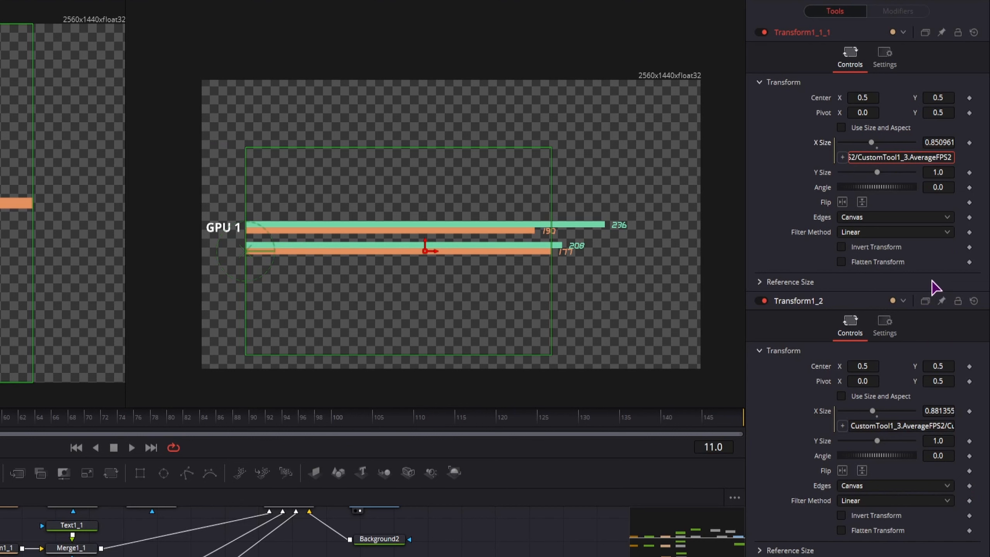
{"action": "type", "text": "* Transform1_2.XSize"}
{"action": "key", "text": "Return"}
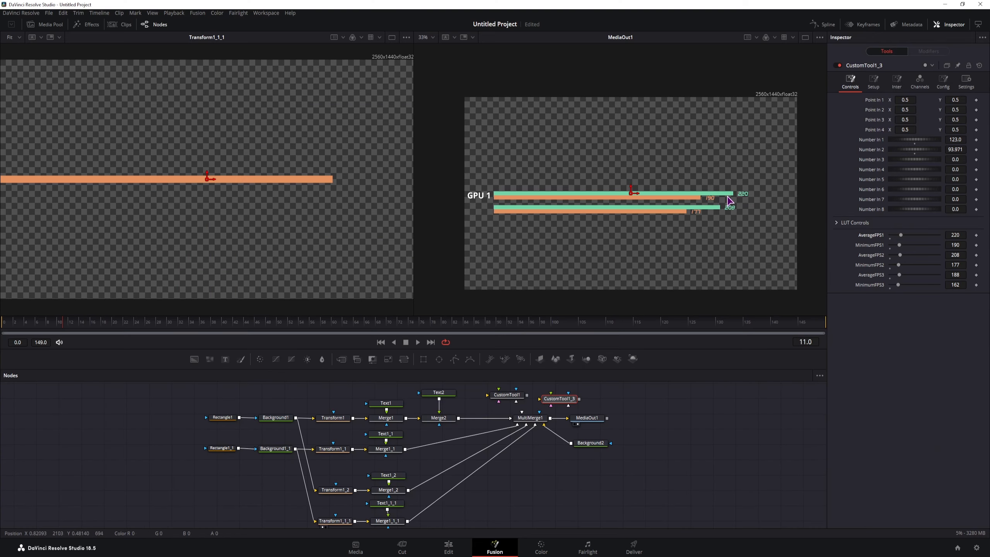
{"action": "mouse_move", "coordinate": [901, 236]}
{"action": "left_mouse_down"}
{"action": "mouse_move", "coordinate": [953, 235]}
{"action": "mouse_move", "coordinate": [900, 243]}
{"action": "mouse_move", "coordinate": [901, 234]}
{"action": "left_mouse_up"}
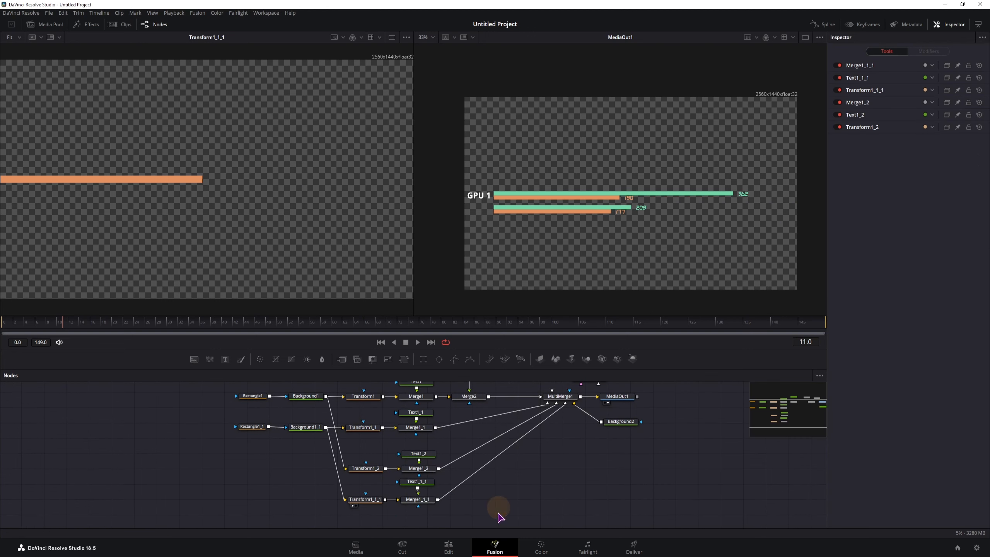
- Duplicate the second bar pair's Transform, Text and Merge nodes and place the copies below the originals
{"action": "left_click_drag", "start_coordinate": [498, 512], "coordinate": [360, 453]}
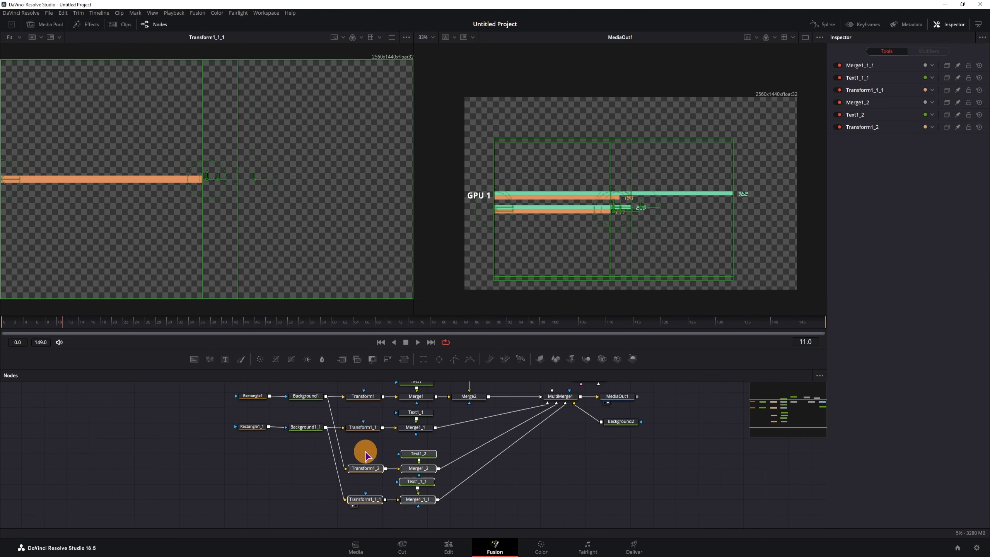
{"action": "scroll", "coordinate": [502, 468], "scroll_direction": "down", "scroll_amount": 4}
{"action": "key", "text": "ctrl+c"}
{"action": "left_click", "coordinate": [393, 502]}
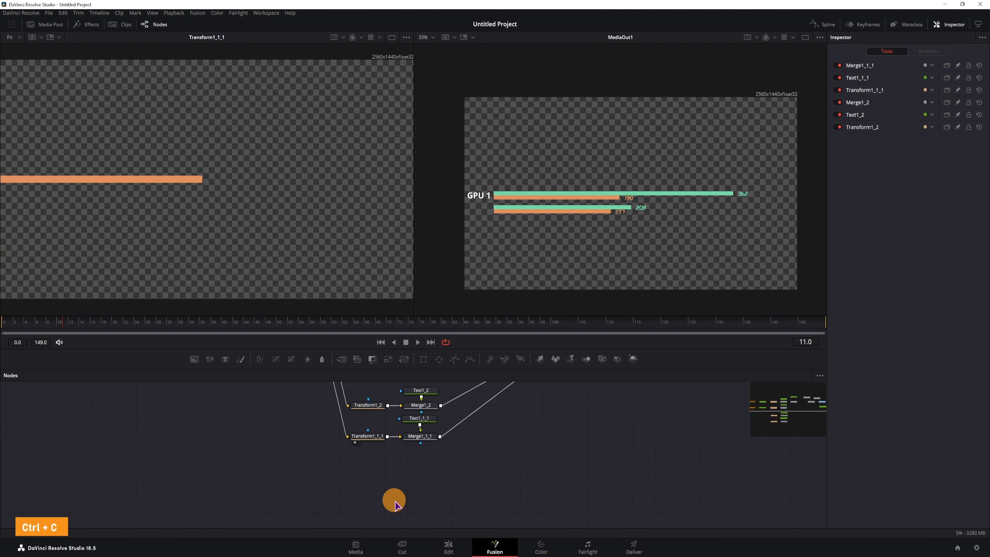
{"action": "key", "text": "ctrl+v"}
{"action": "left_click_drag", "start_coordinate": [427, 495], "coordinate": [432, 459]}
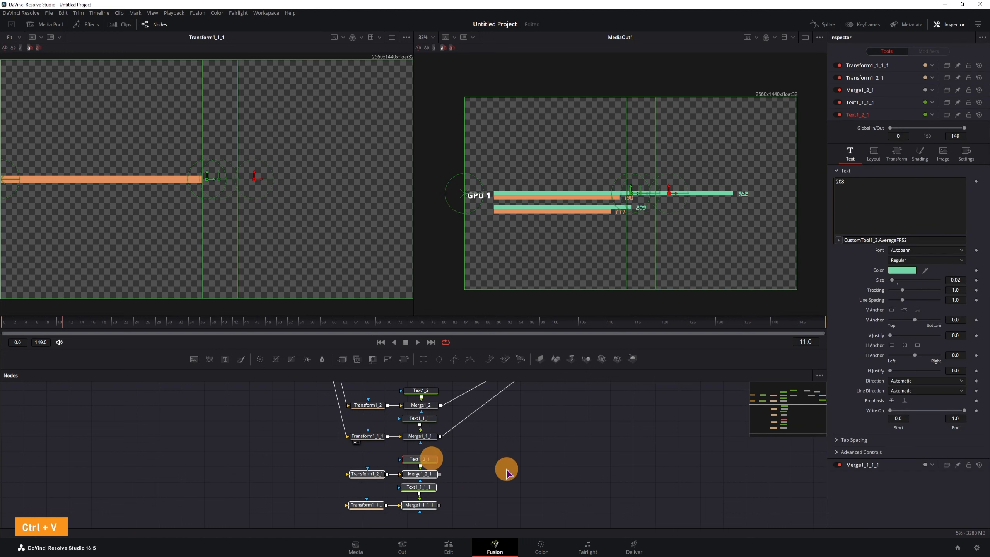
- Connect the backgrounds to the two duplicated Transform nodes and feed the two duplicated Merge nodes into MultiMerge1
{"action": "left_click", "coordinate": [505, 470]}
{"action": "left_click_drag", "start_coordinate": [314, 437], "coordinate": [185, 471]}
{"action": "left_click_drag", "start_coordinate": [308, 508], "coordinate": [431, 387]}
{"action": "left_click_drag", "start_coordinate": [434, 449], "coordinate": [442, 395]}
{"action": "left_click_drag", "start_coordinate": [315, 501], "coordinate": [471, 429]}
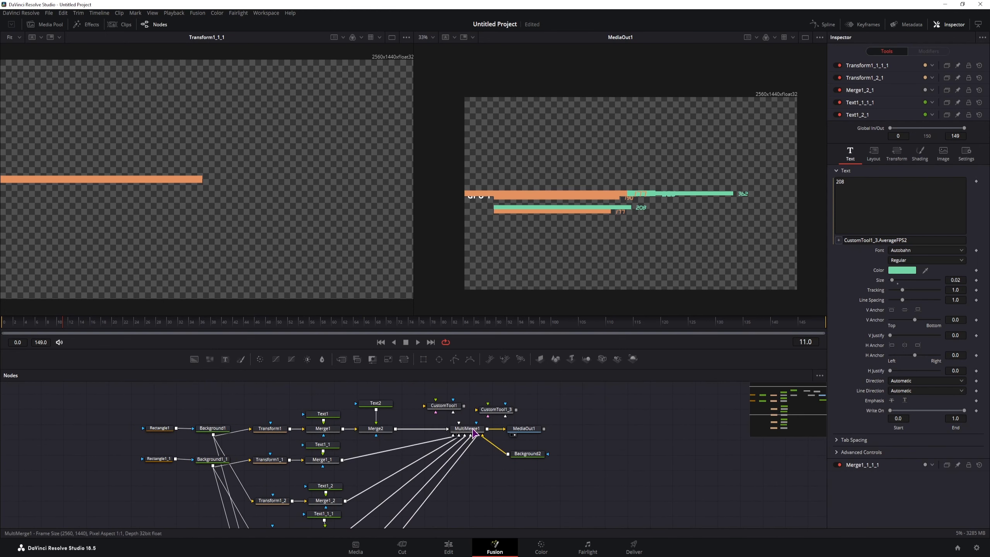
- Give MultiMerge1's Merge1_2_1 layer the Merge1_1_1 layer's Center X of 0.448 and Size of 0.72
{"action": "left_click", "coordinate": [471, 428]}
{"action": "double_click", "coordinate": [904, 204]}
{"action": "key", "text": "ctrl+c"}
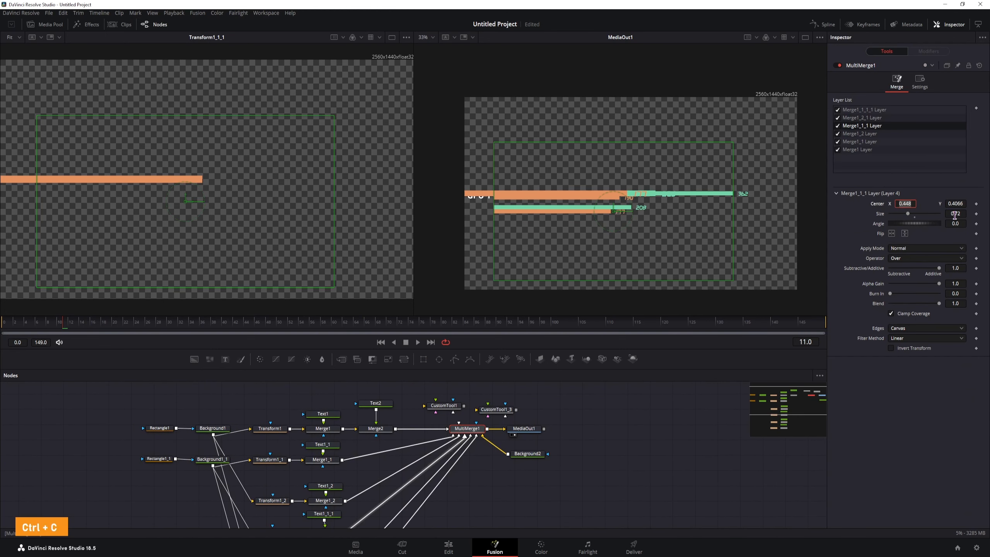
{"action": "left_click", "coordinate": [873, 118]}
{"action": "double_click", "coordinate": [904, 202]}
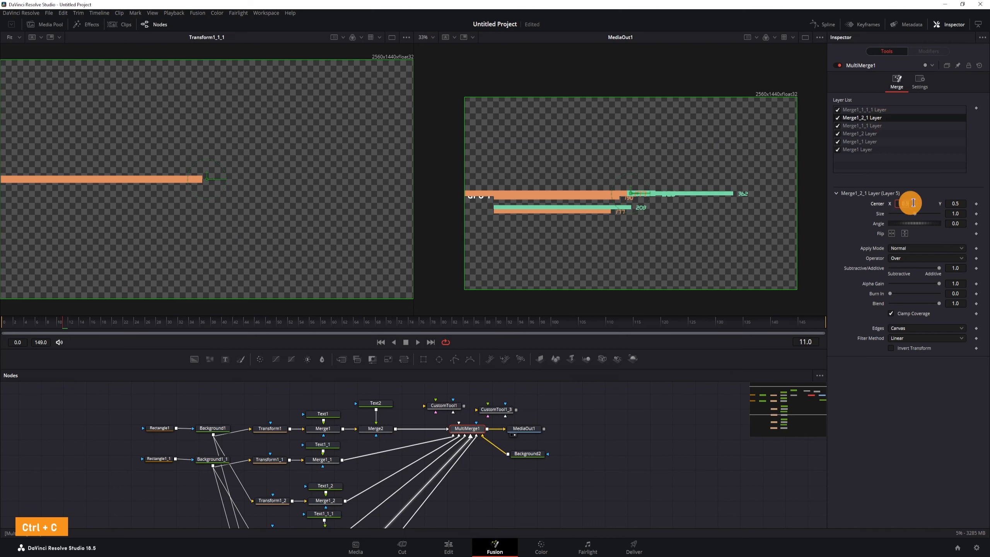
{"action": "key", "text": "ctrl+v"}
{"action": "double_click", "coordinate": [955, 213]}
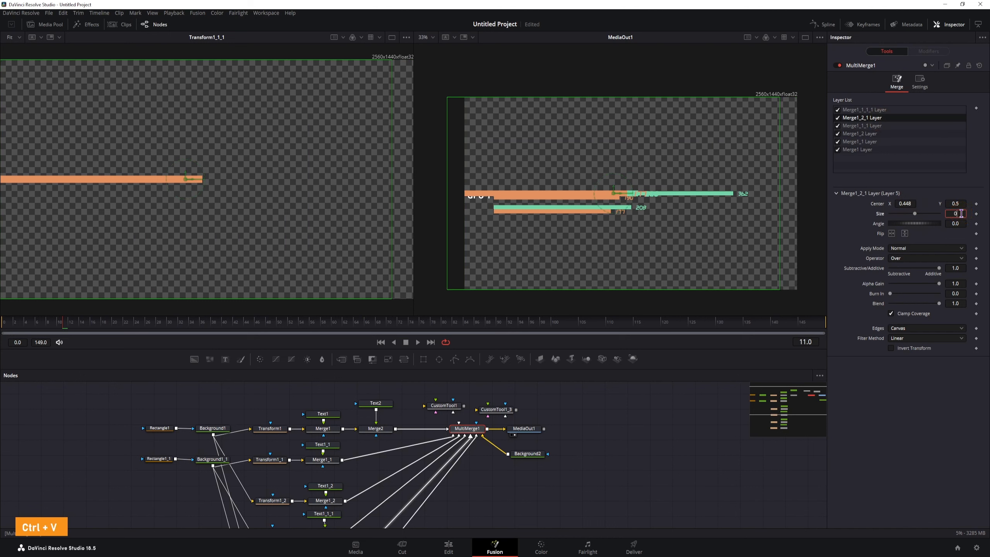
- Set the Merge1_1_1_1 layer's Center X to 0.448 and Size to 0.72 in MultiMerge1
{"action": "left_click", "coordinate": [871, 110]}
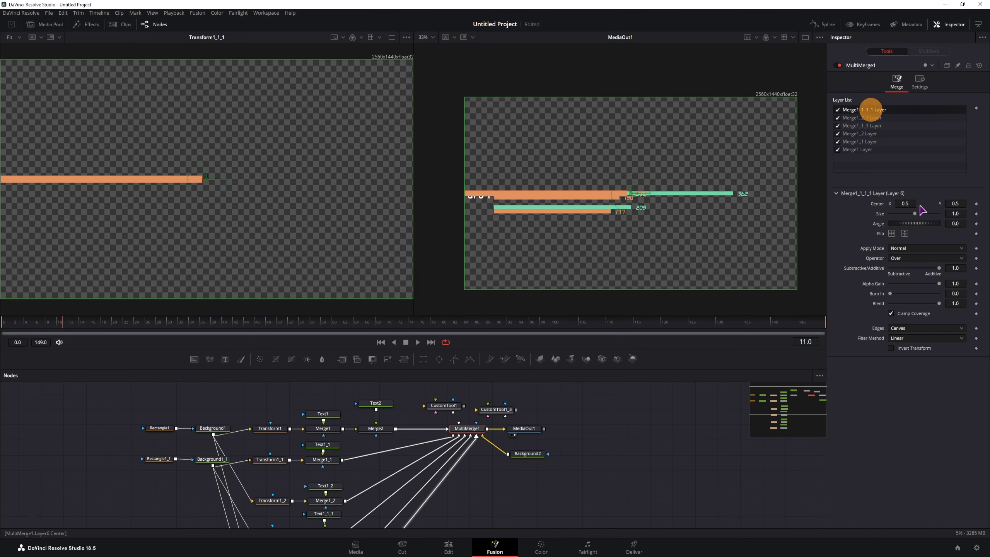
{"action": "double_click", "coordinate": [906, 203]}
{"action": "key", "text": "ctrl+v"}
{"action": "double_click", "coordinate": [962, 214]}
{"action": "type", "text": "0"}
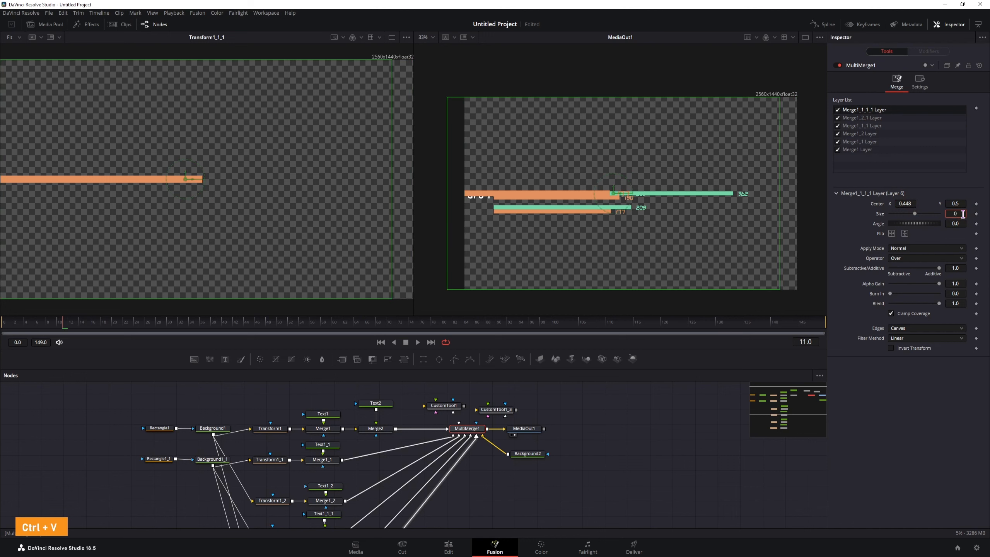
{"action": "type", "text": ".72"}
{"action": "key", "text": "Return"}
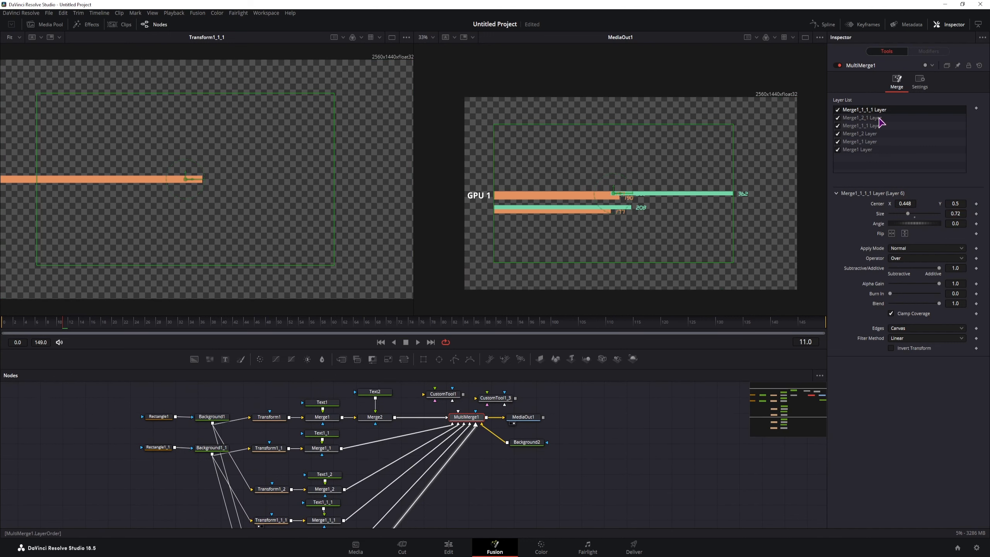
- Lower the Center Y of the Merge1_2_1 and Merge1_1_1_1 layers so the third bar pair sits beneath the second
{"action": "left_click", "coordinate": [867, 118]}
{"action": "left_click_drag", "start_coordinate": [955, 203], "coordinate": [895, 216]}
{"action": "left_click", "coordinate": [879, 109]}
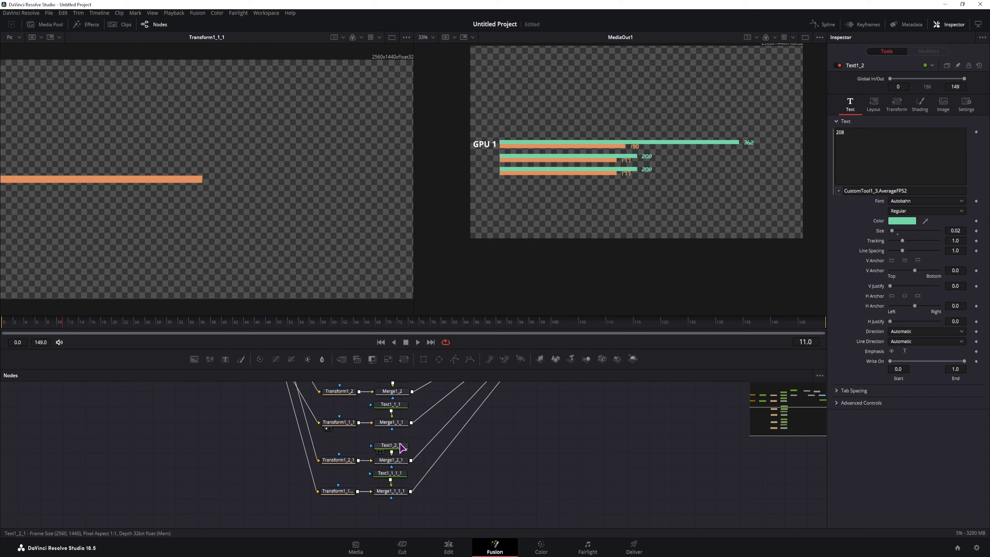
- Drive Text1_2_1's text with CustomTool1_3.AverageFPS3 and Text1_1_1_1's text with CustomTool1_3.MinimumFPS3
{"action": "left_click", "coordinate": [392, 444]}
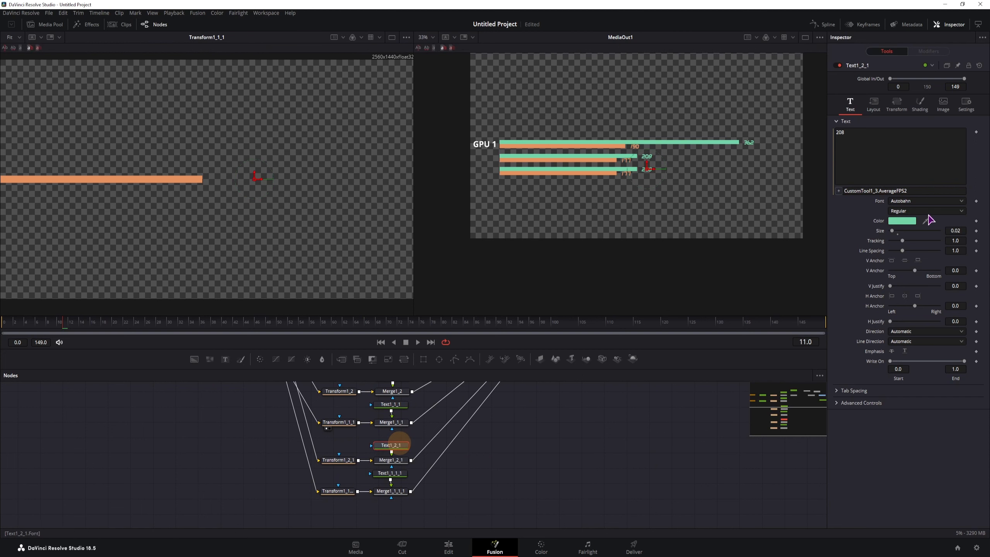
{"action": "left_click", "coordinate": [918, 190]}
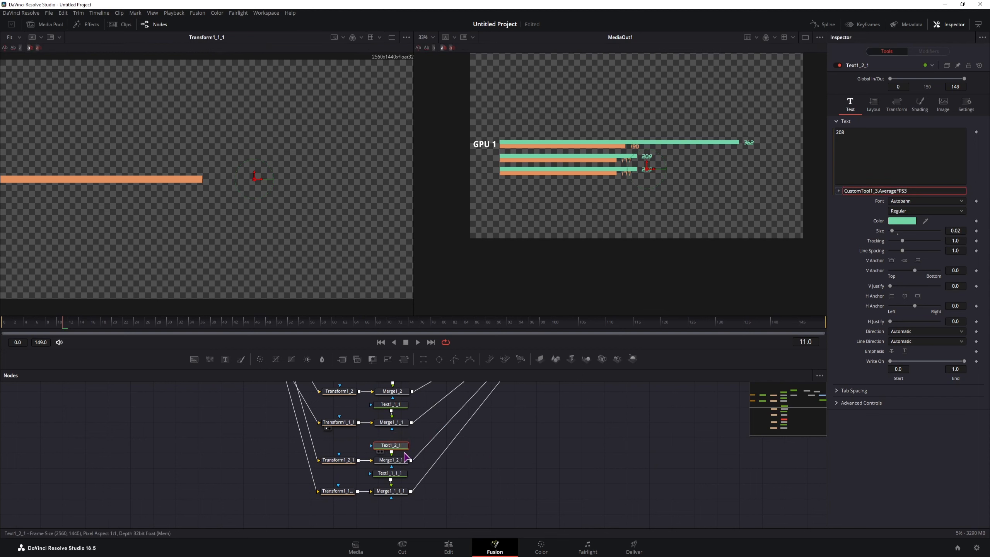
{"action": "left_click", "coordinate": [390, 473]}
{"action": "left_click", "coordinate": [922, 191]}
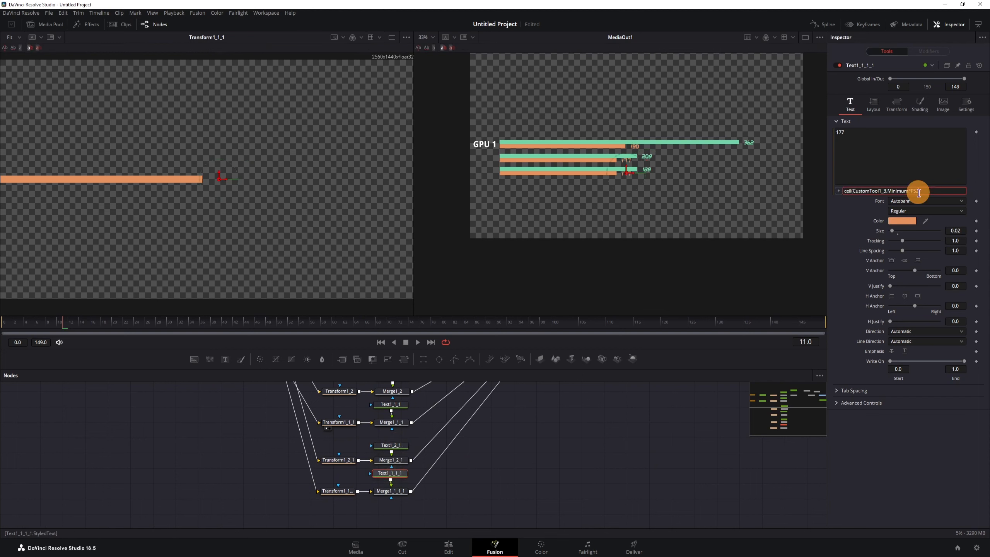
{"action": "left_click", "coordinate": [644, 442]}
- Change the numerator of Transform1_2_1's X Size expression to CustomTool1_3.AverageFPS3, keeping AverageFPS1 as the divisor
{"action": "left_click", "coordinate": [339, 460]}
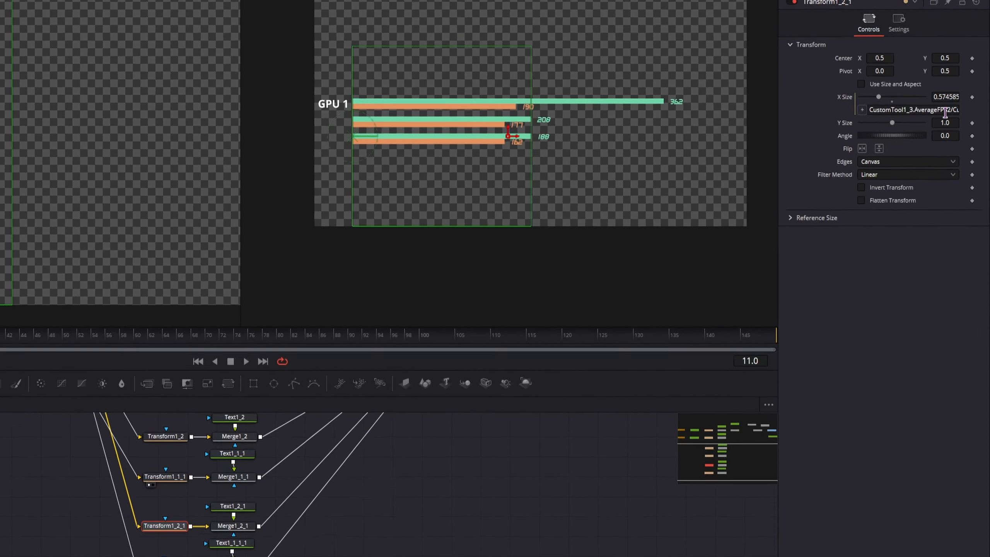
{"action": "left_click", "coordinate": [945, 111]}
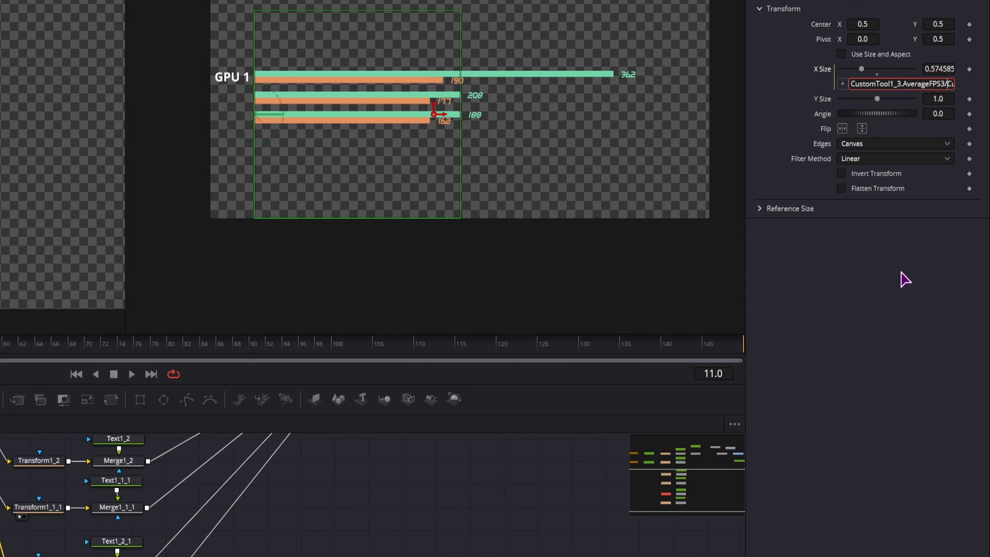
{"action": "key", "text": "Right"}
{"action": "key", "text": "Right"}
{"action": "key", "text": "Right"}
{"action": "key", "text": "Right"}
{"action": "key", "text": "Right"}
{"action": "key", "text": "Right"}
{"action": "key", "text": "Right"}
{"action": "key", "text": "Right"}
{"action": "key", "text": "Right"}
{"action": "key", "text": "Right"}
{"action": "key", "text": "Right"}
{"action": "key", "text": "Right"}
{"action": "key", "text": "Right"}
{"action": "key", "text": "Right"}
{"action": "key", "text": "Right"}
{"action": "key", "text": "Right"}
{"action": "key", "text": "Right"}
{"action": "key", "text": "Right"}
{"action": "key", "text": "Right"}
{"action": "key", "text": "Right"}
{"action": "left_click", "coordinate": [905, 280]}
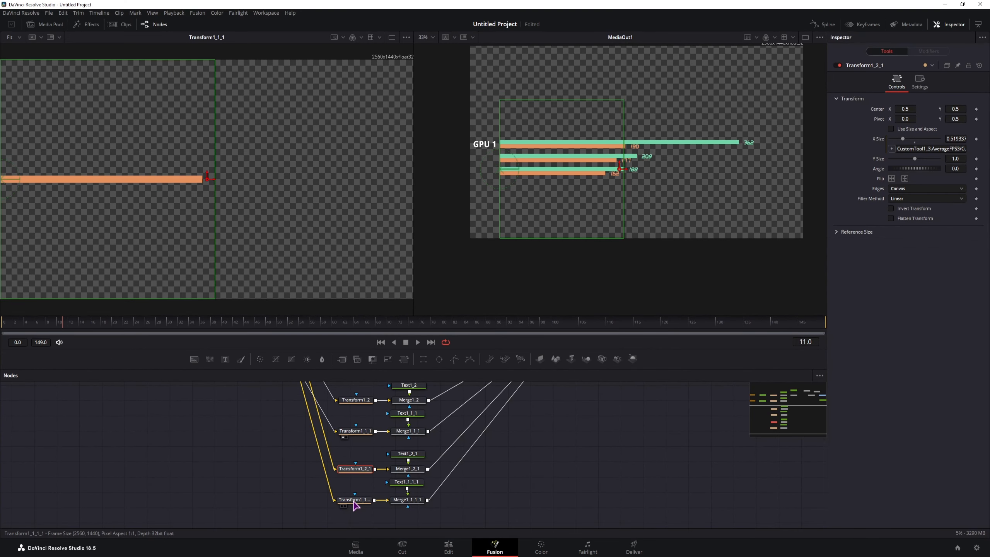
- Set Transform1_1_1_1's X Size expression to MinimumFPS3 divided by AverageFPS3 from CustomTool1_3, multiplied by Transform1_2_1.XSize
{"action": "left_click", "coordinate": [355, 504]}
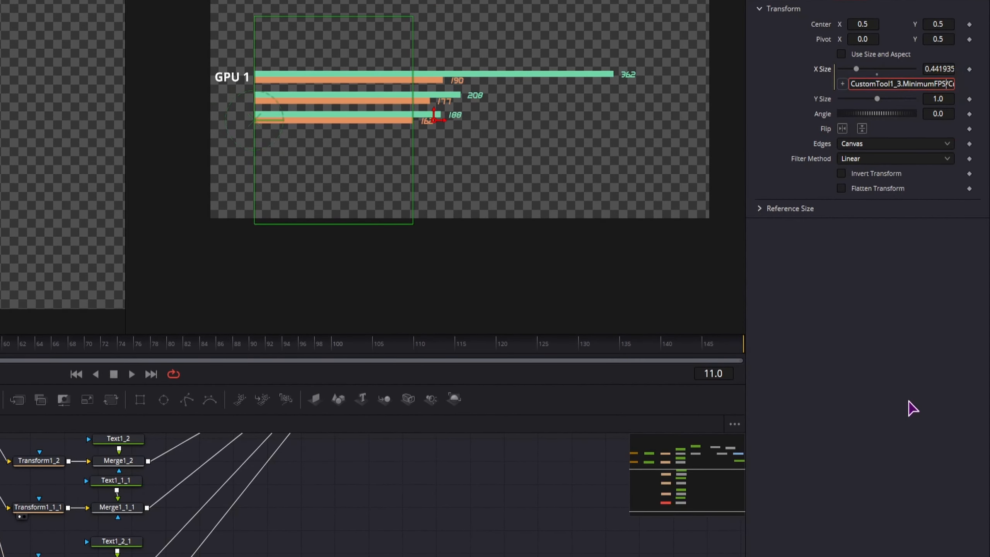
{"action": "type", "text": "ustomTool1_3.AverageFPS2* Transform1_2_1.XSize"}
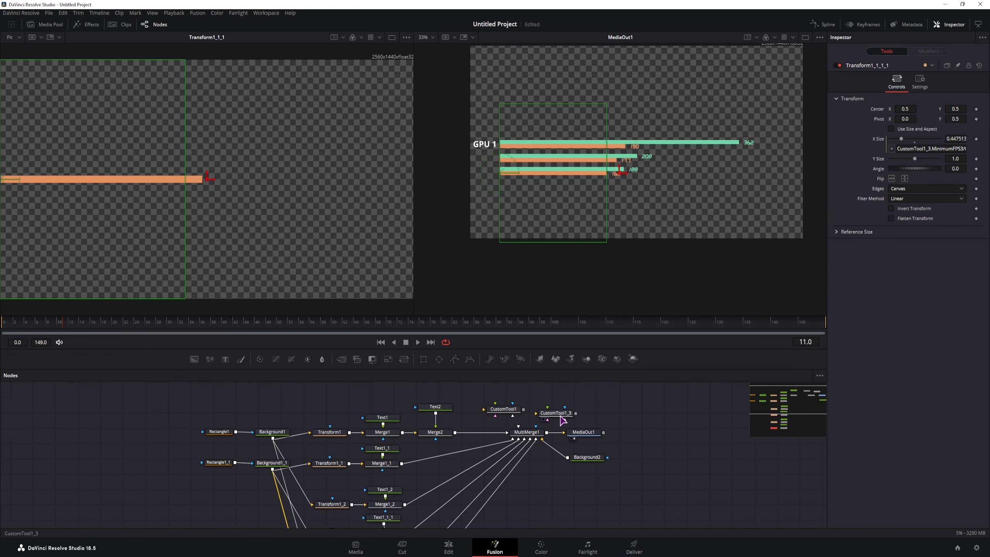
- Lower AverageFPS1 on CustomTool1_3 to 213 and check how all three bar pairs rescale
{"action": "left_click", "coordinate": [338, 480]}
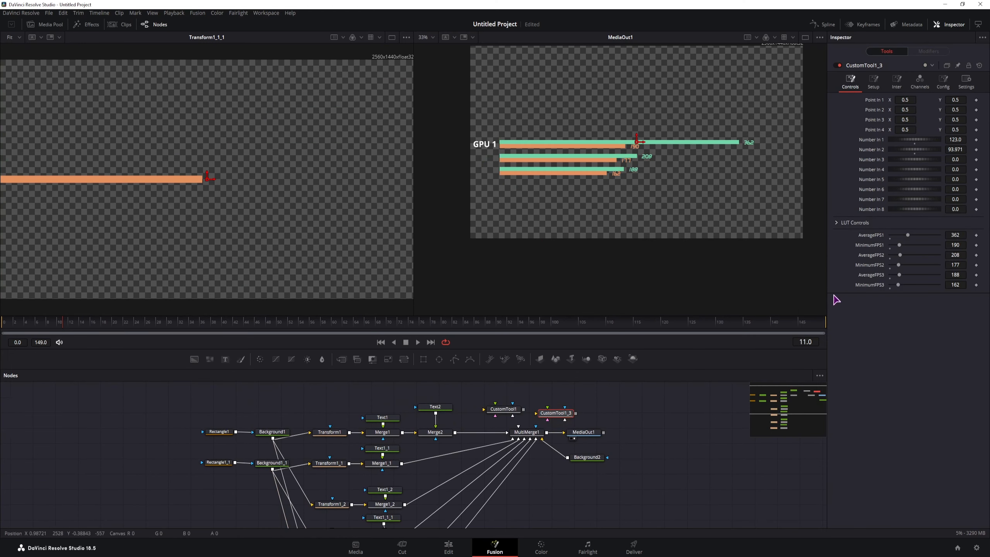
{"action": "mouse_move", "coordinate": [908, 236]}
{"action": "left_mouse_down"}
{"action": "mouse_move", "coordinate": [945, 234]}
{"action": "mouse_move", "coordinate": [904, 240]}
{"action": "mouse_move", "coordinate": [924, 239]}
{"action": "mouse_move", "coordinate": [901, 249]}
{"action": "left_mouse_up"}
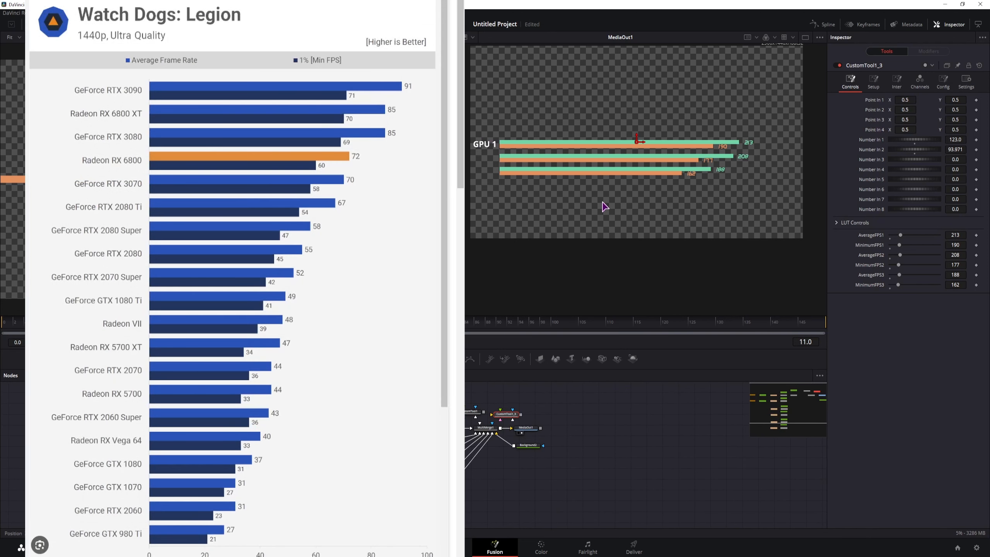
{"action": "left_click_drag", "start_coordinate": [603, 201], "coordinate": [598, 231]}
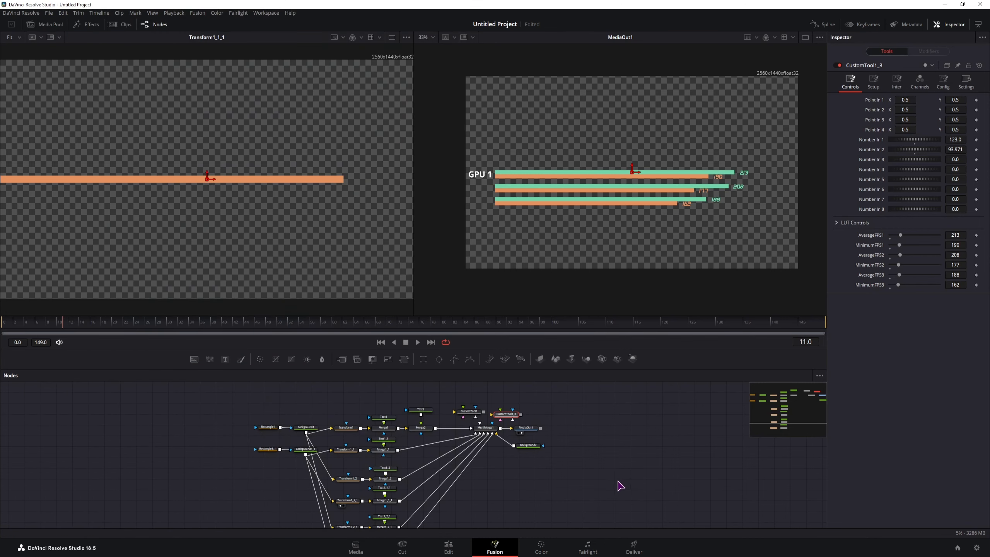
- Lower MinimumFPS3 on CustomTool1_3 to 157 and check how the third bar pair responds
{"action": "left_click_drag", "start_coordinate": [629, 478], "coordinate": [640, 452]}
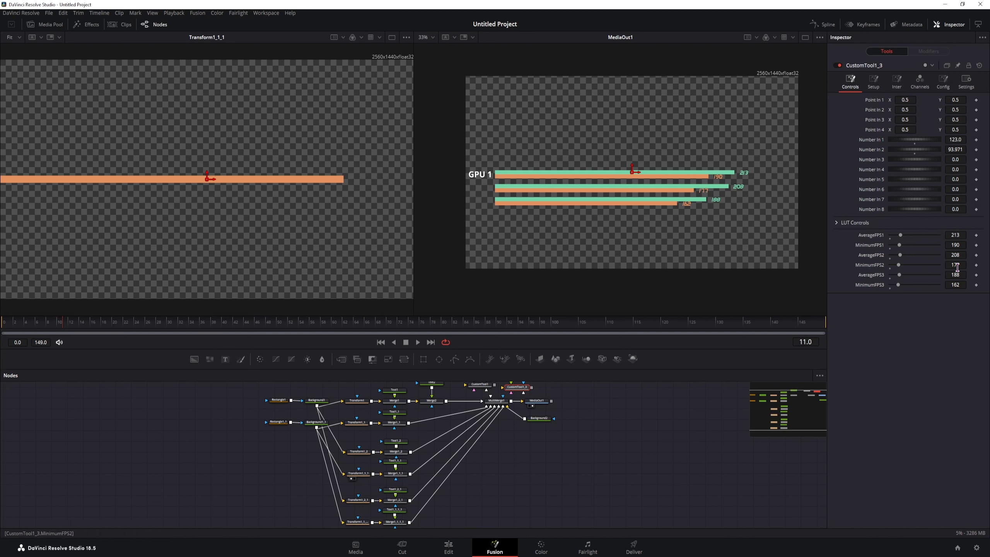
{"action": "left_click_drag", "start_coordinate": [903, 285], "coordinate": [902, 288]}
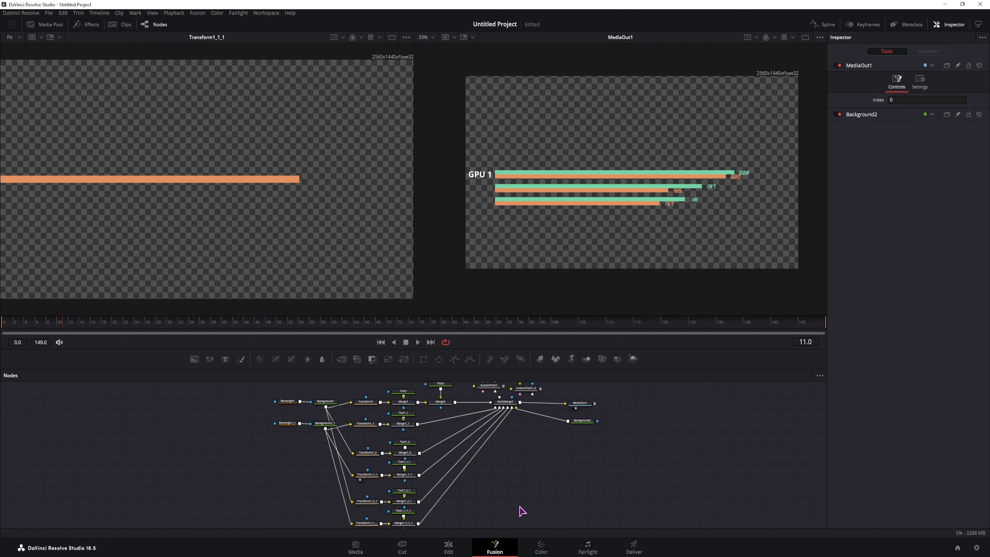
- Select all the chart nodes except CustomTool1, MediaOut1 and Background2, and create a macro from them
{"action": "left_click_drag", "start_coordinate": [553, 518], "coordinate": [283, 398]}
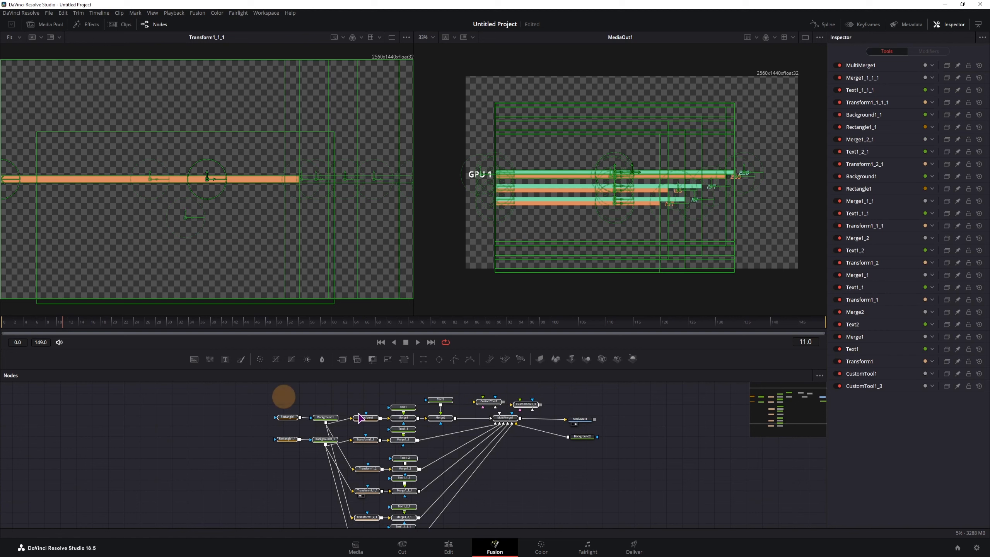
{"action": "left_click", "coordinate": [490, 402]}
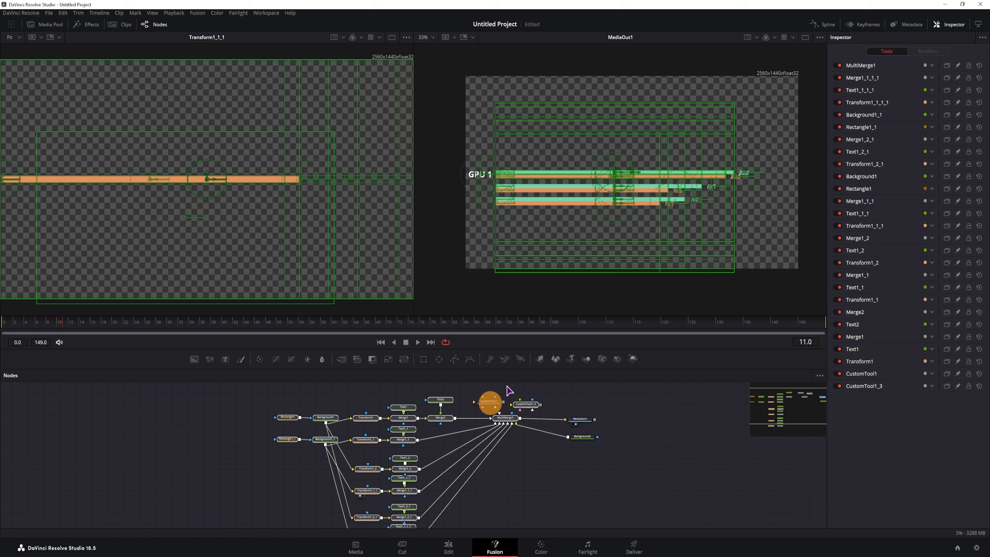
{"action": "right_click", "coordinate": [513, 423]}
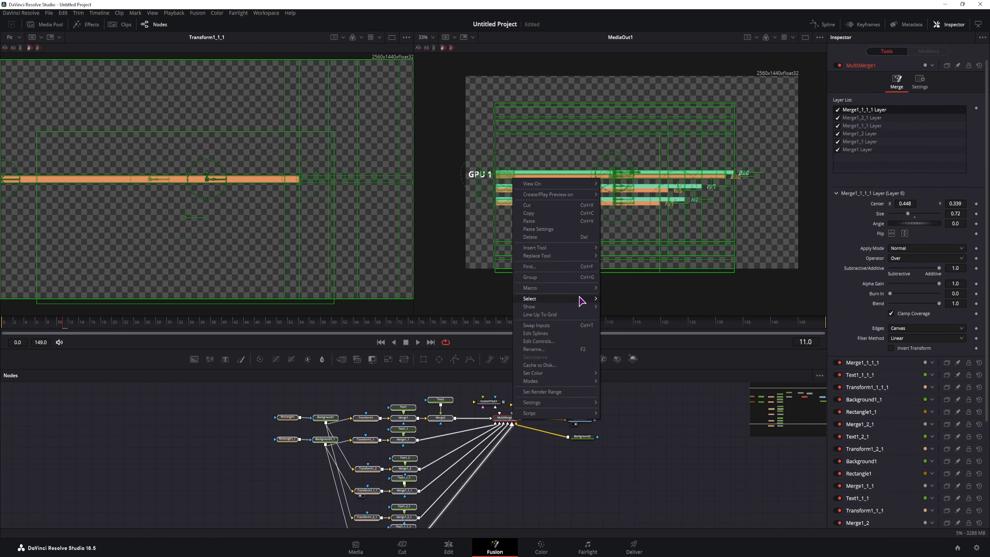
{"action": "mouse_move", "coordinate": [581, 288]}
{"action": "left_click", "coordinate": [637, 291]}
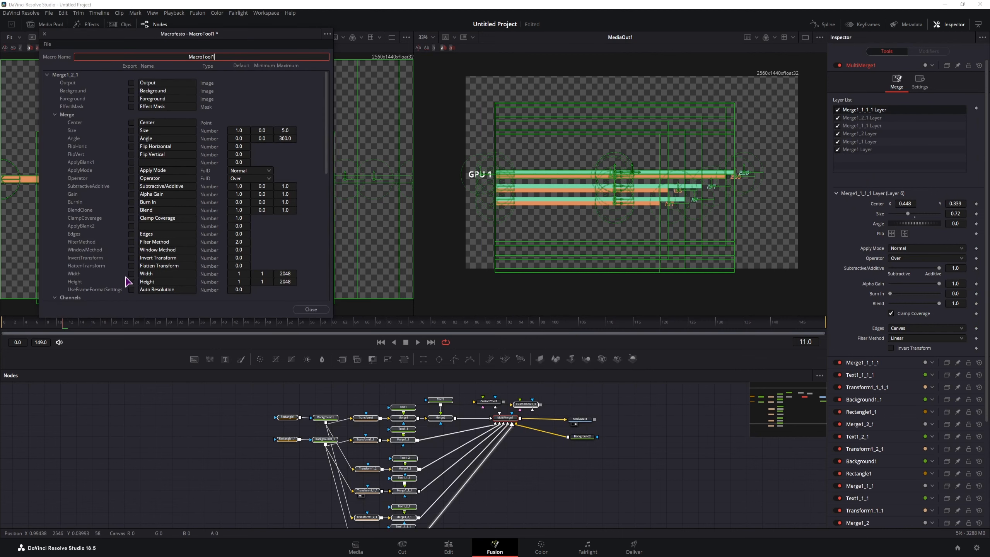
- Start saving the macro as a group and browse to Fusion's Templates/Edit folder as the save location
{"action": "left_click", "coordinate": [47, 44]}
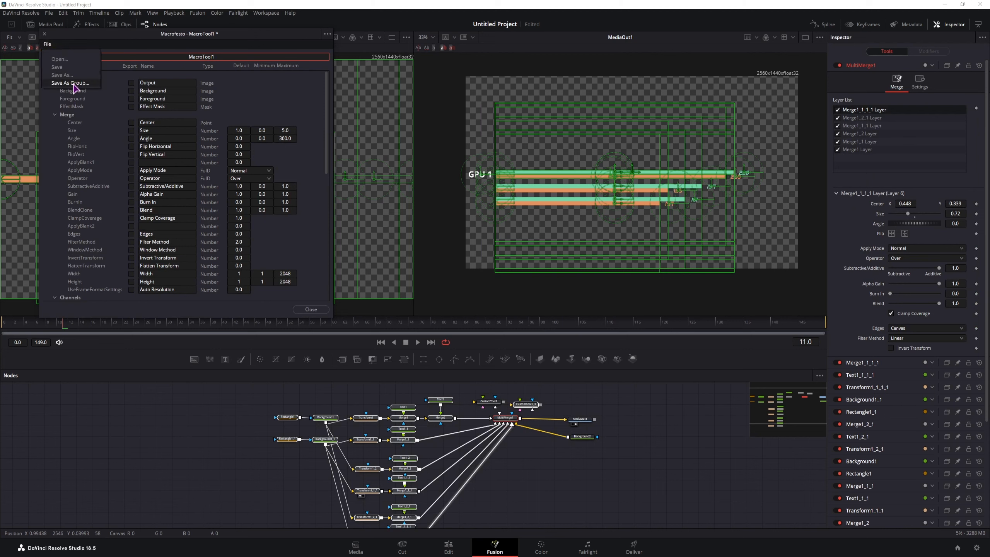
{"action": "left_click", "coordinate": [73, 83]}
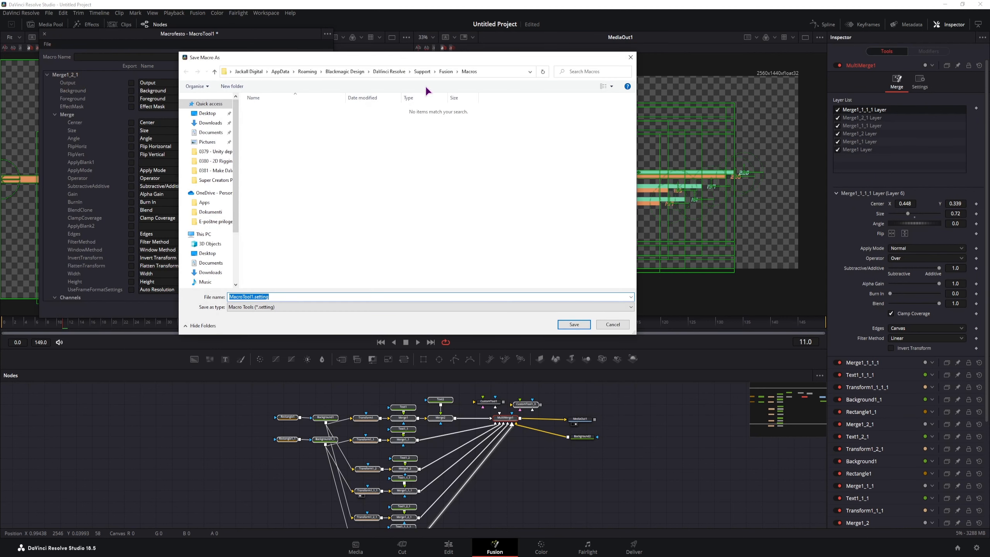
{"action": "left_click", "coordinate": [447, 71]}
{"action": "double_click", "coordinate": [273, 255]}
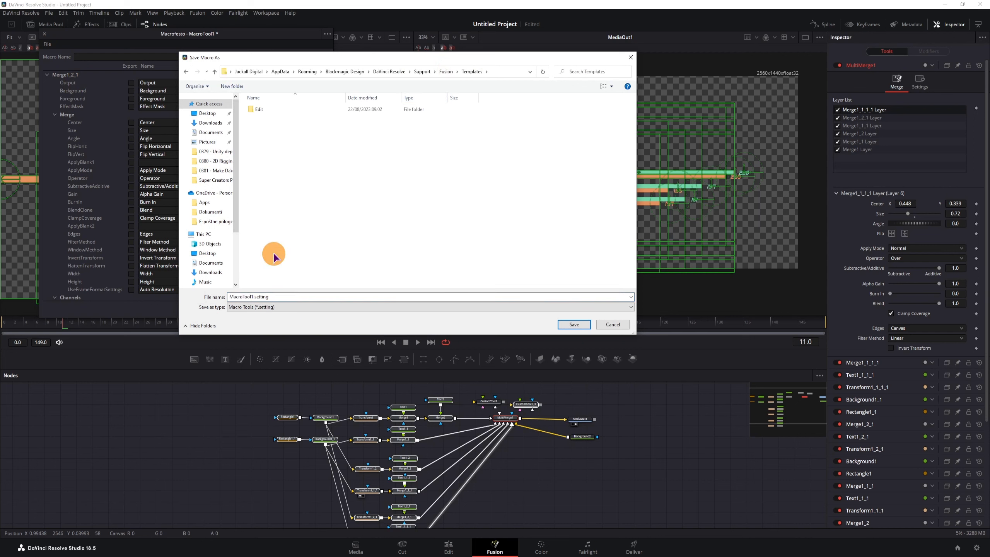
{"action": "double_click", "coordinate": [262, 109]}
{"action": "left_click", "coordinate": [280, 109]}
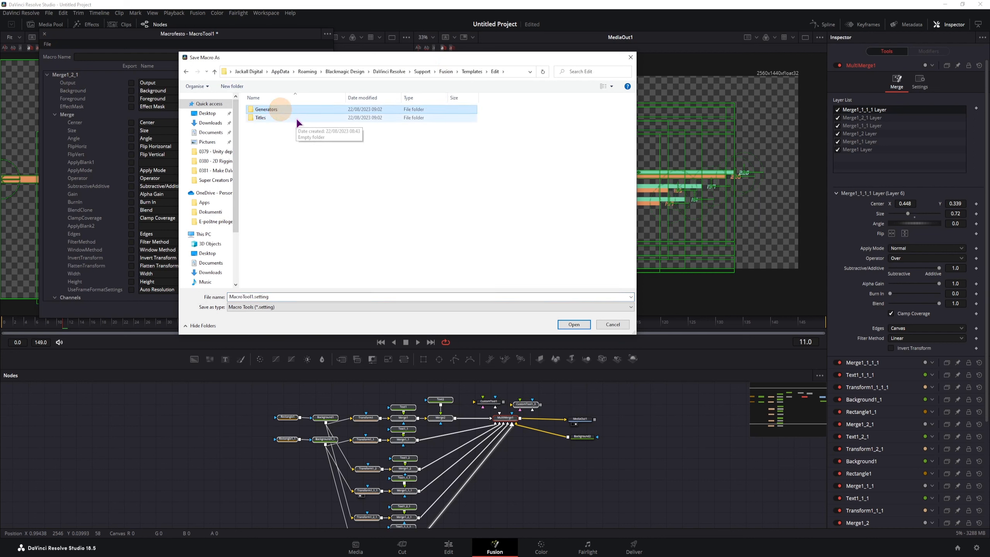
{"action": "left_click", "coordinate": [473, 73]}
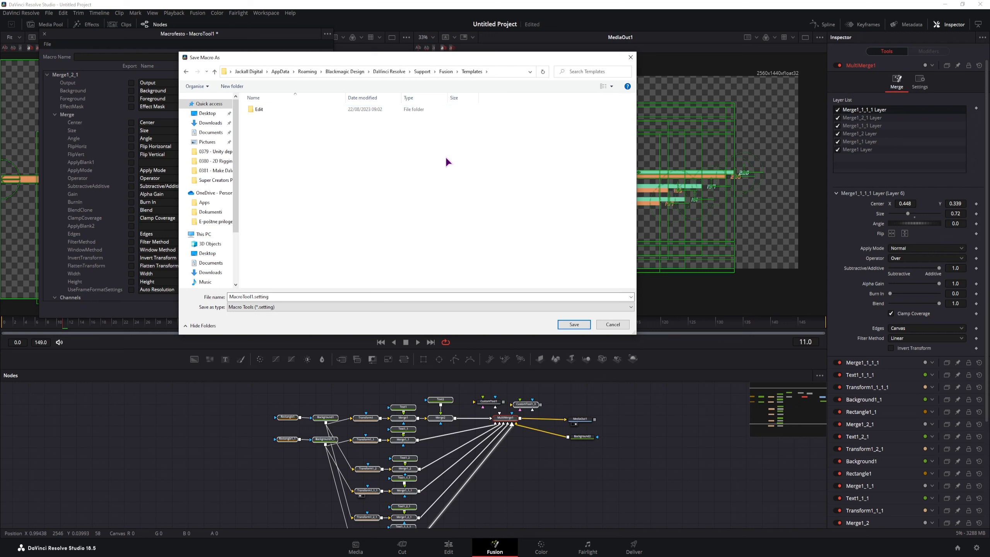
{"action": "double_click", "coordinate": [262, 111]}
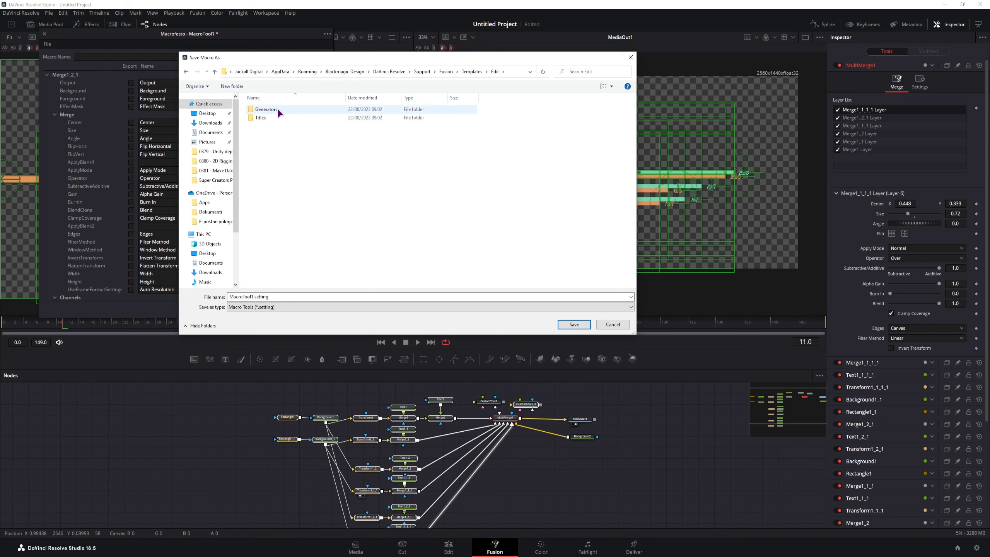